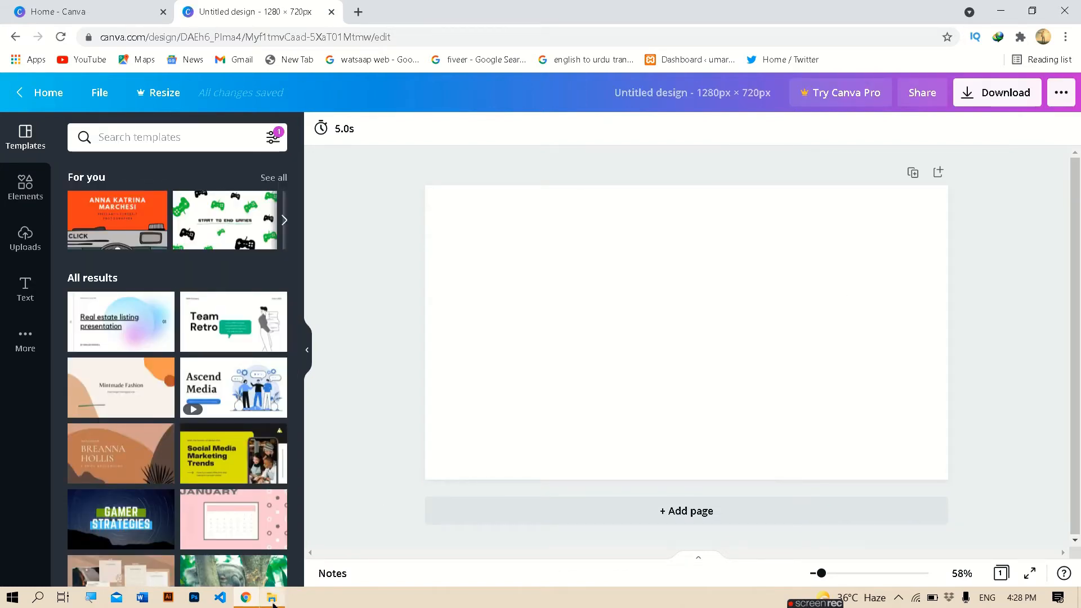
Add the surprised happy girl photo from the hd picture folder to the blank design
{"action": "mouse_move", "coordinate": [272, 603]}
{"action": "left_click", "coordinate": [288, 546]}
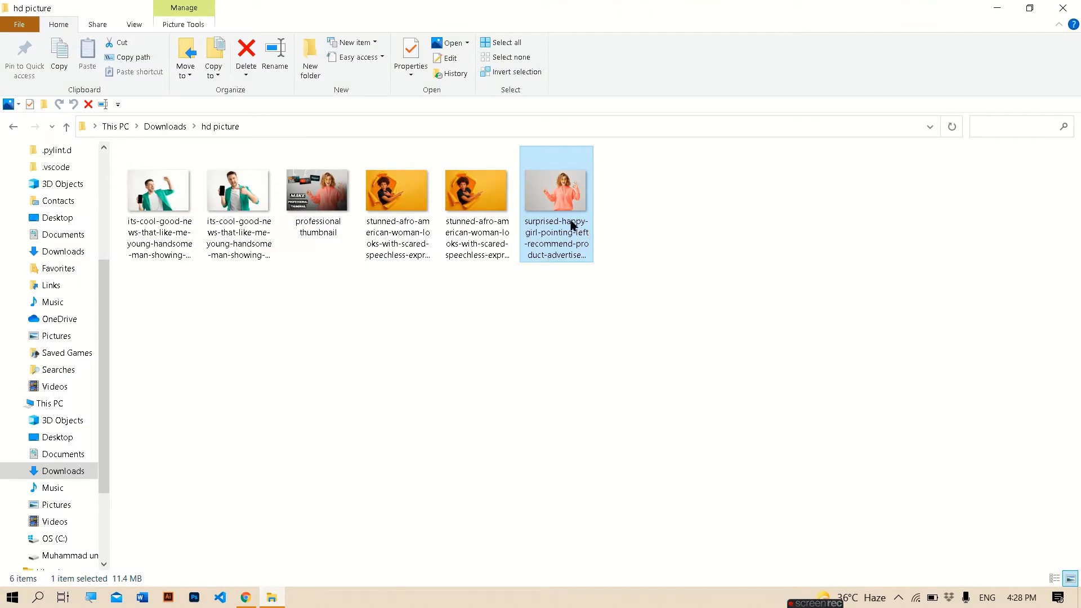
{"action": "left_click_drag", "start_coordinate": [562, 208], "coordinate": [646, 352]}
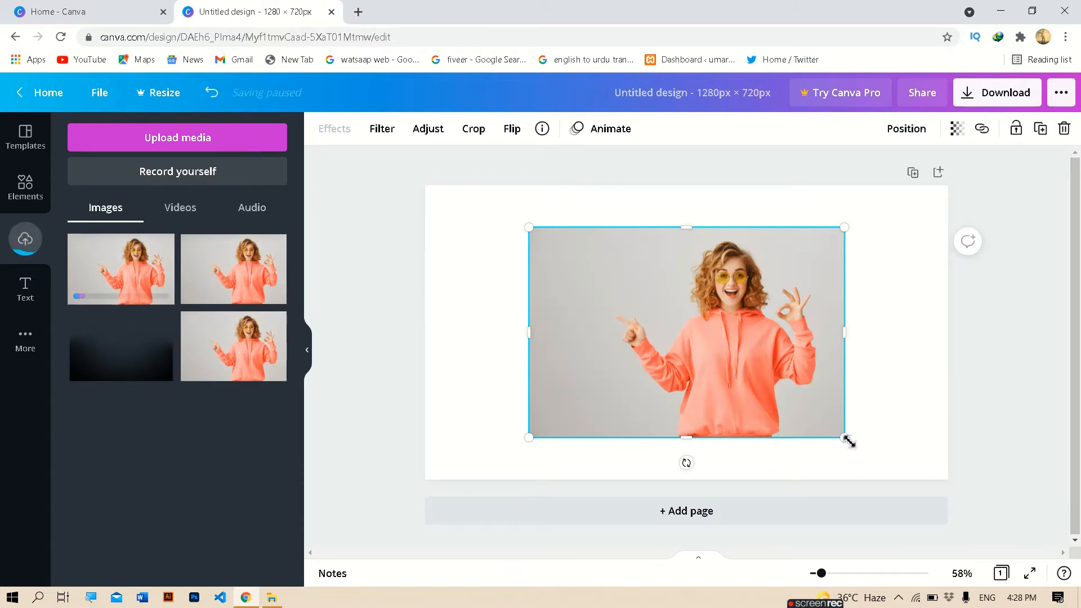
Enlarge the girl photo and shift it so that it covers the whole page with the girl on the right side
{"action": "left_click_drag", "start_coordinate": [849, 441], "coordinate": [939, 466]}
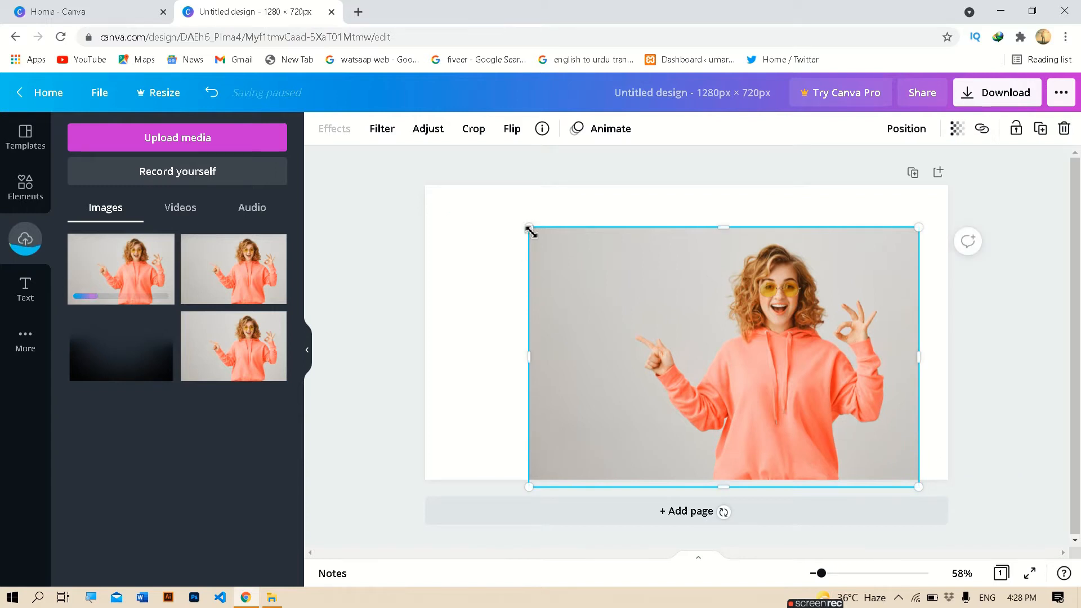
{"action": "left_click_drag", "start_coordinate": [510, 224], "coordinate": [399, 204]}
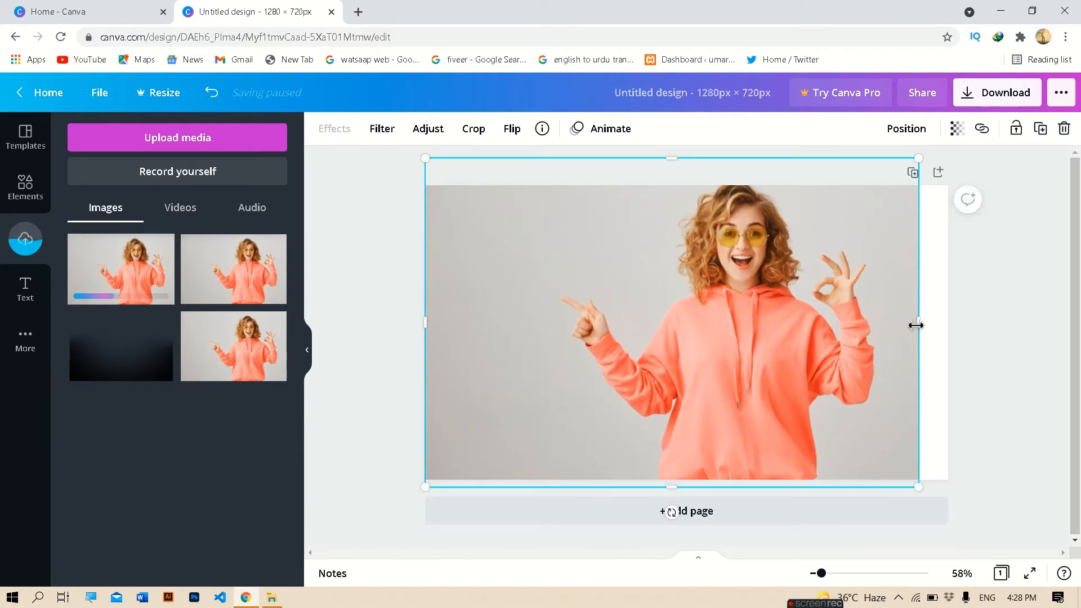
{"action": "left_click_drag", "start_coordinate": [741, 365], "coordinate": [793, 362]}
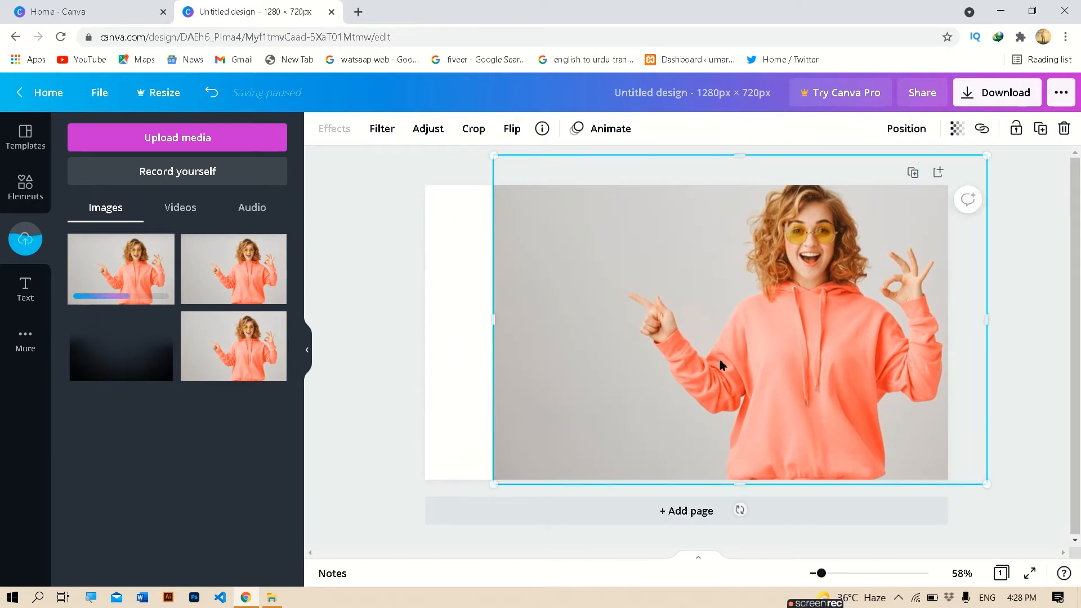
{"action": "left_click_drag", "start_coordinate": [496, 318], "coordinate": [440, 340]}
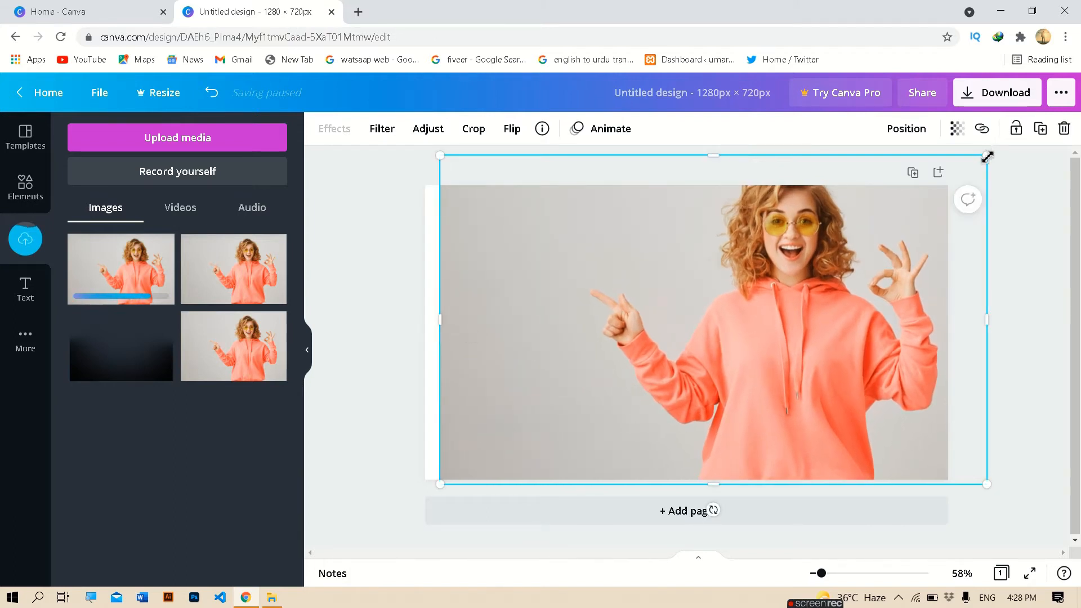
{"action": "left_click_drag", "start_coordinate": [989, 158], "coordinate": [949, 181]}
{"action": "left_click_drag", "start_coordinate": [695, 309], "coordinate": [738, 311]}
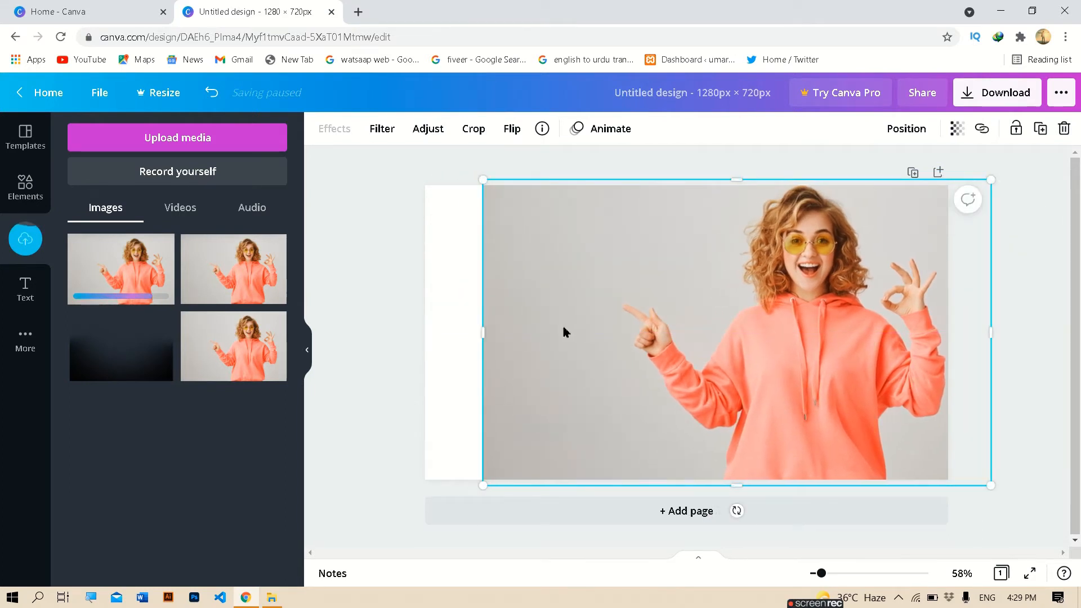
{"action": "left_click_drag", "start_coordinate": [485, 333], "coordinate": [424, 343]}
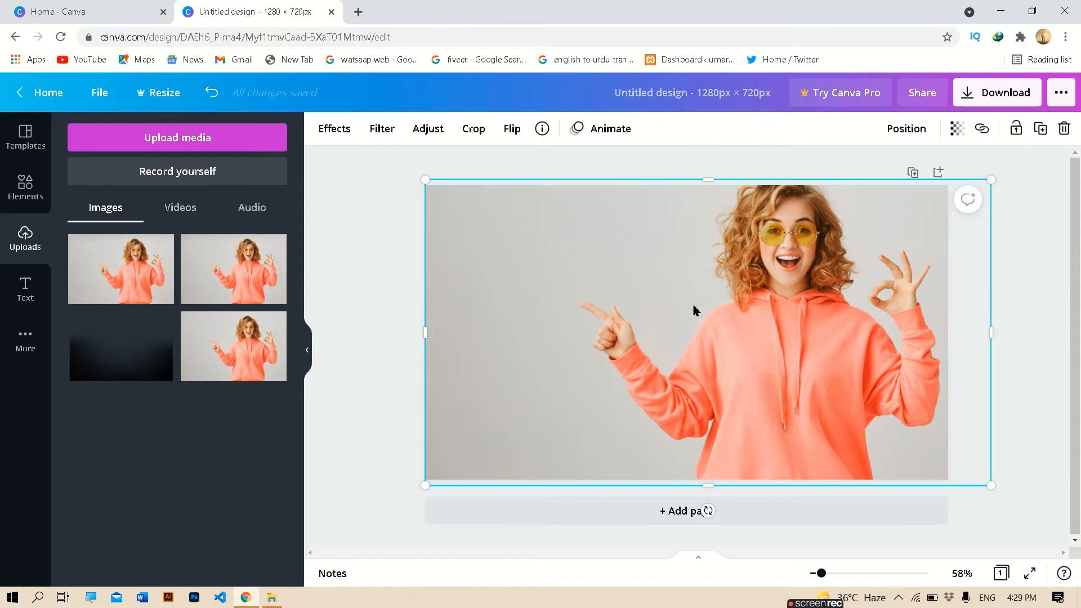
Refine the photo's size and position so it fills the page and the girl's whole head fits below the page's upper edge
{"action": "left_click_drag", "start_coordinate": [749, 317], "coordinate": [768, 334]}
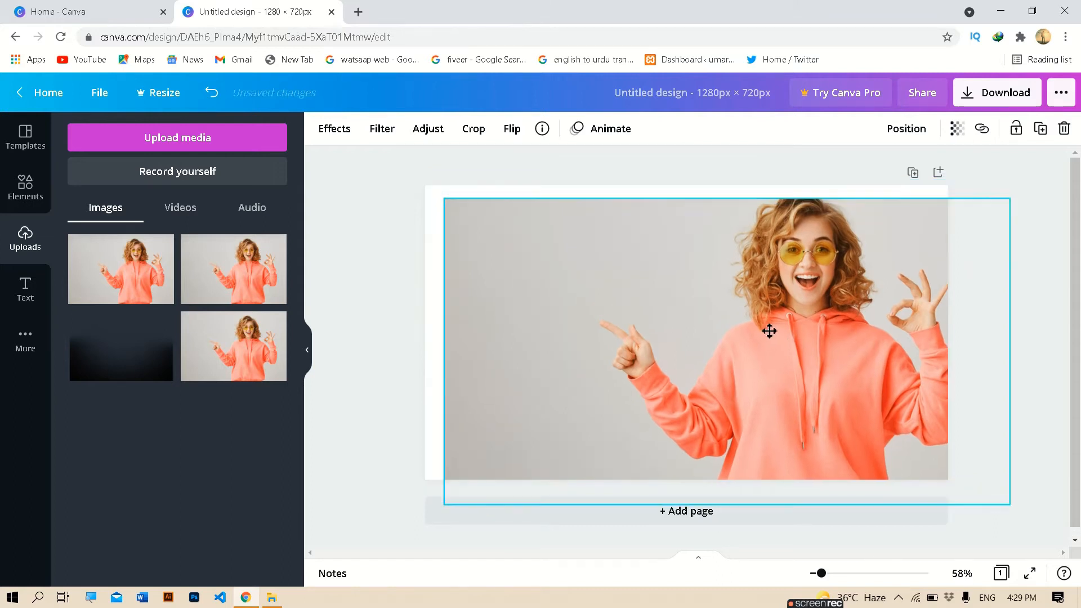
{"action": "left_click_drag", "start_coordinate": [441, 198], "coordinate": [422, 189]}
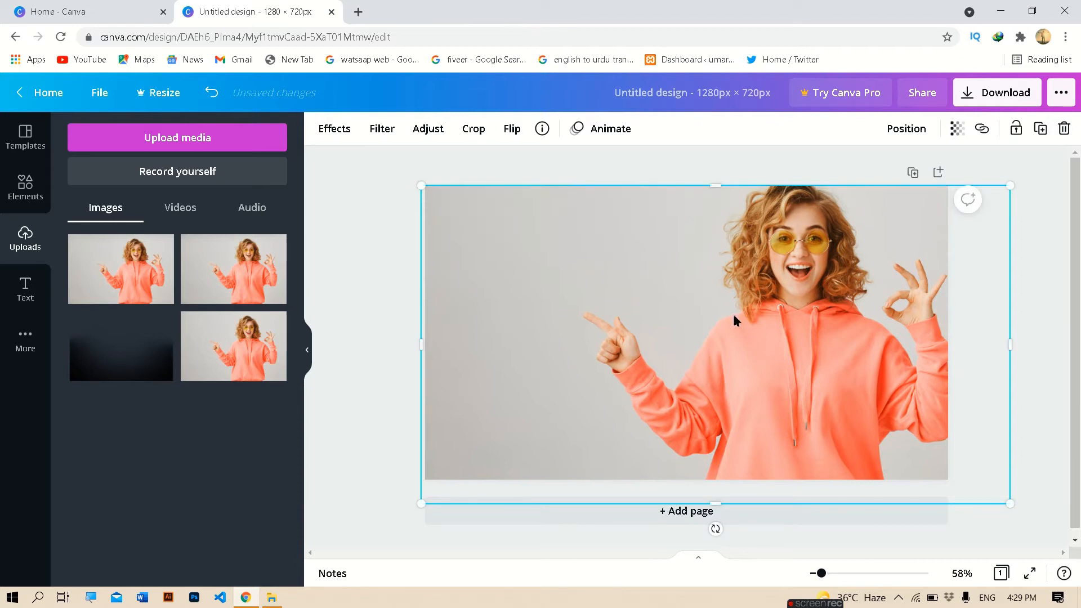
{"action": "left_click_drag", "start_coordinate": [735, 315], "coordinate": [765, 342]}
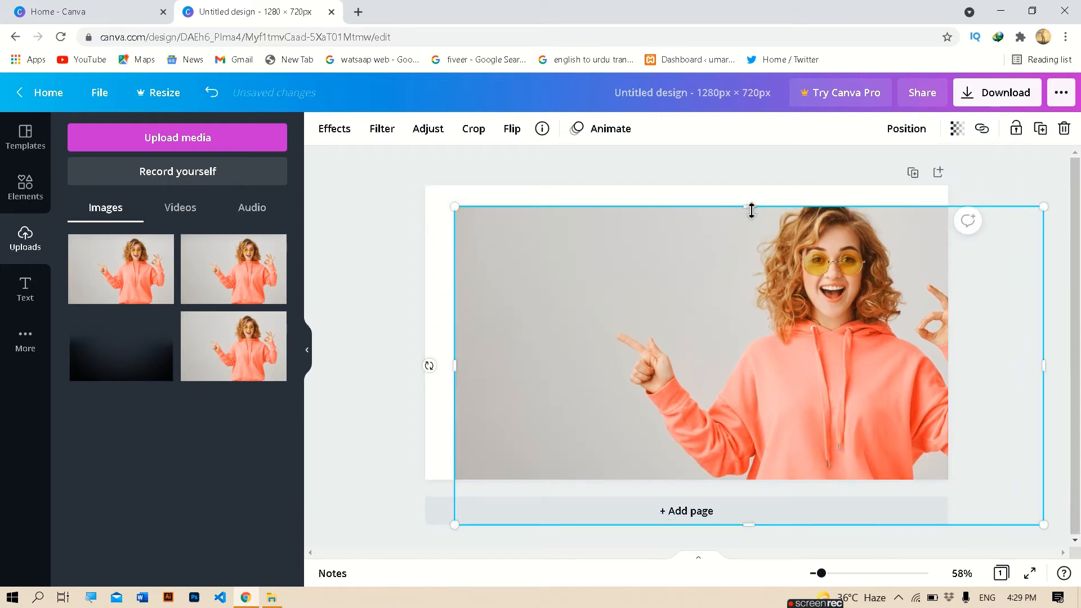
{"action": "left_click_drag", "start_coordinate": [751, 210], "coordinate": [748, 178]}
{"action": "left_click_drag", "start_coordinate": [658, 268], "coordinate": [621, 266]}
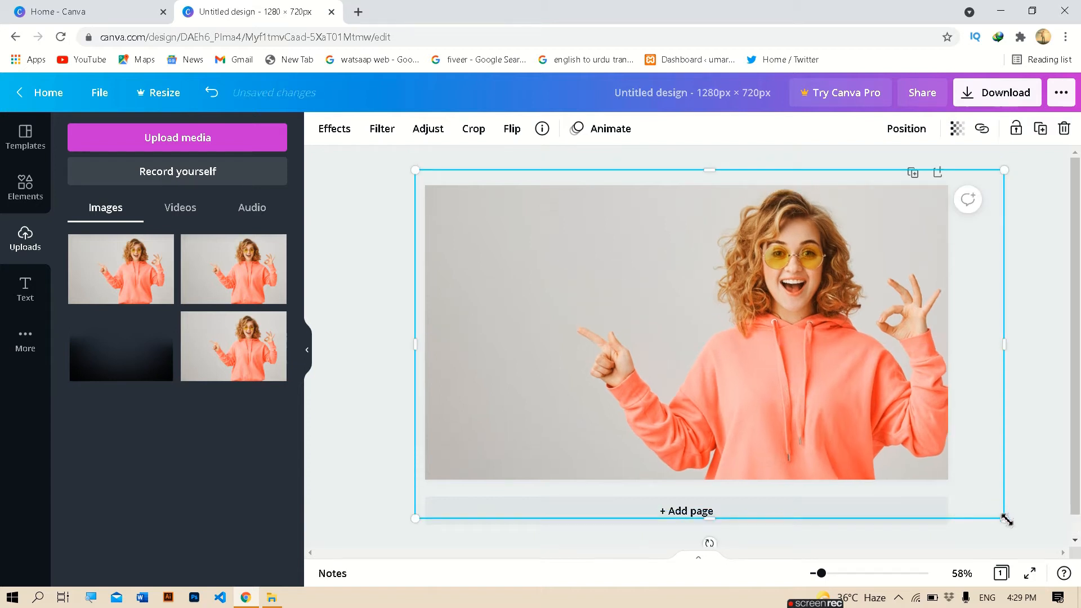
{"action": "left_click_drag", "start_coordinate": [1006, 520], "coordinate": [964, 495]}
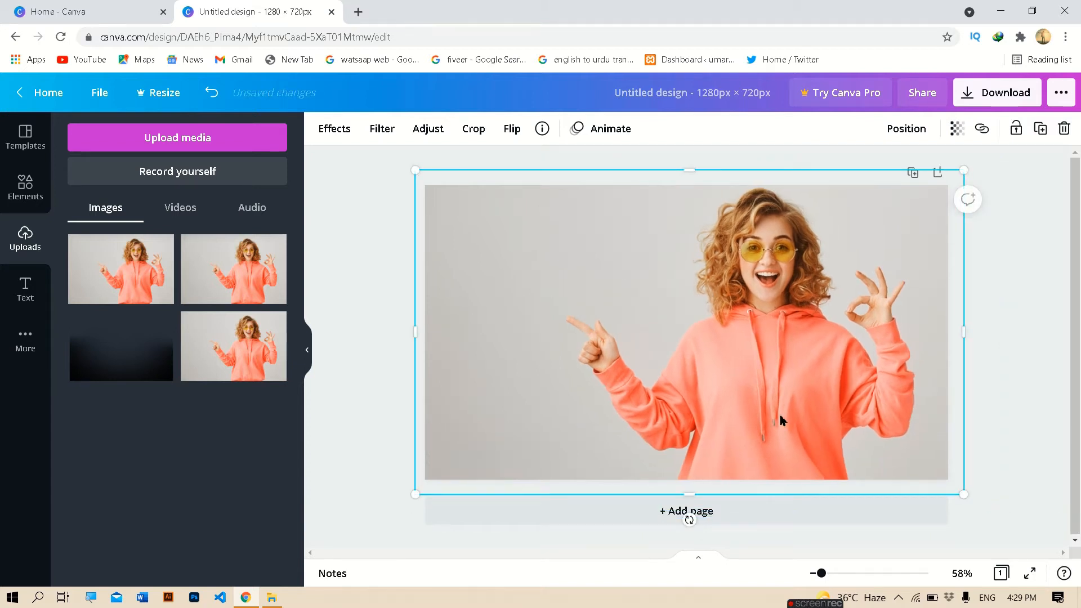
{"action": "left_click_drag", "start_coordinate": [782, 419], "coordinate": [806, 413]}
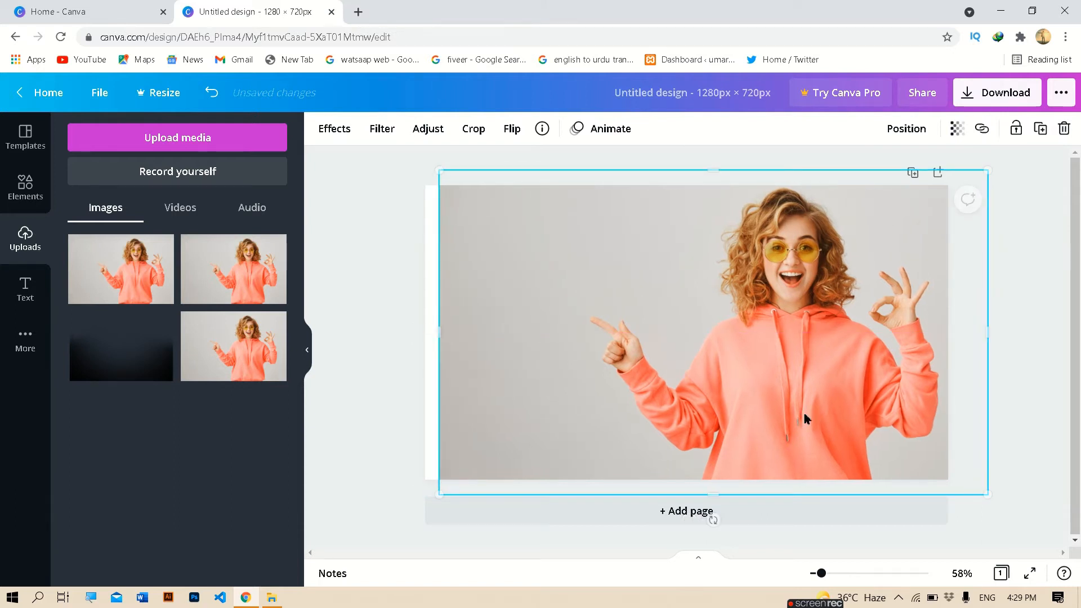
{"action": "left_click_drag", "start_coordinate": [443, 336], "coordinate": [430, 339]}
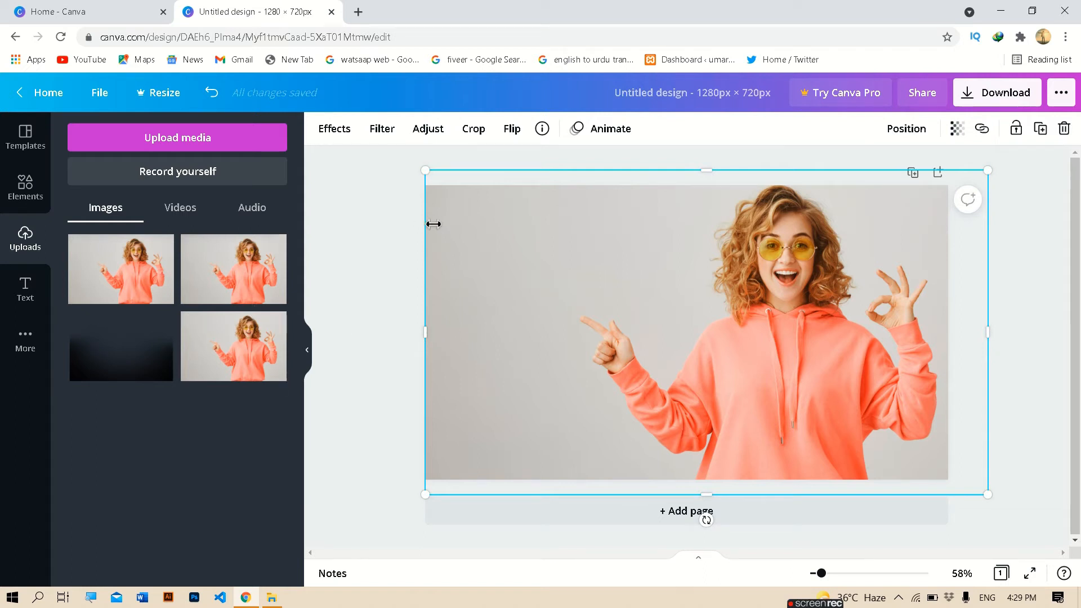
{"action": "left_click", "coordinate": [387, 277]}
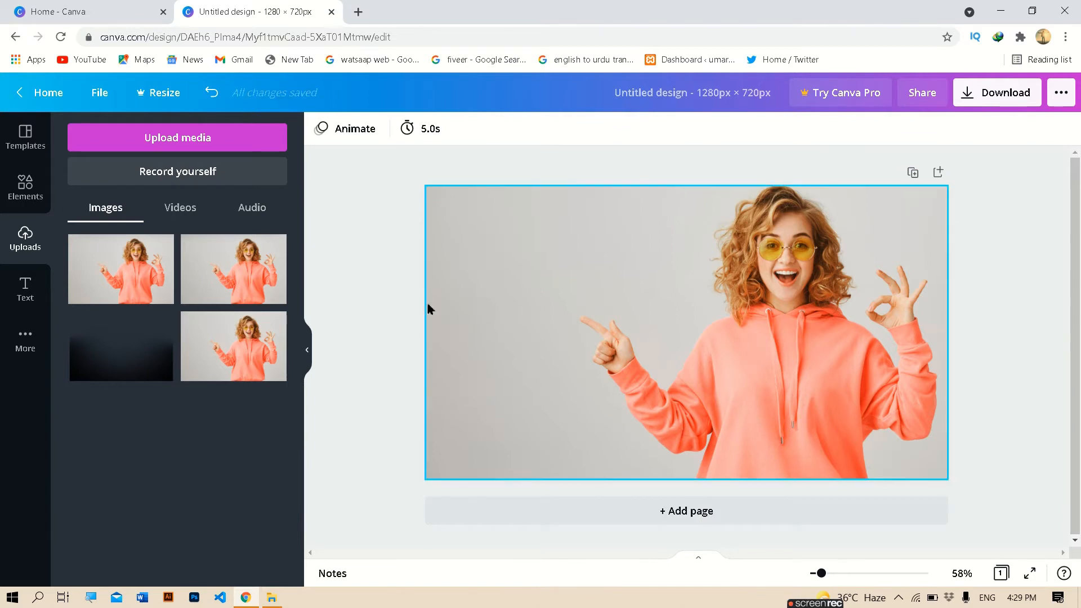
Add the PicsArt background-change thumbnail from the thumbnails folder inside the desktop's youtube folder to the design
{"action": "left_click", "coordinate": [271, 600]}
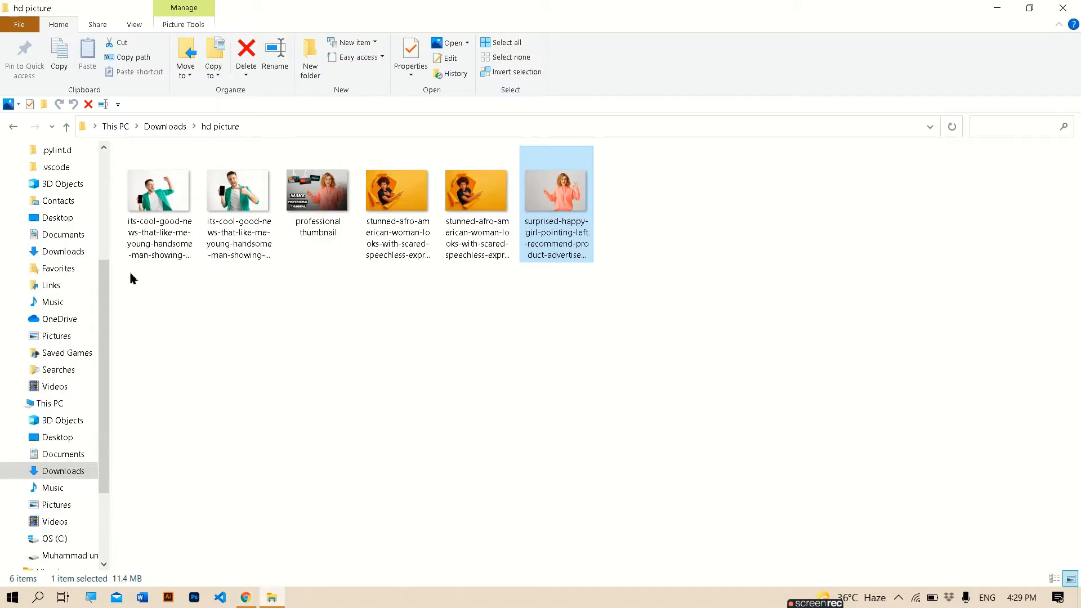
{"action": "left_click", "coordinate": [16, 129]}
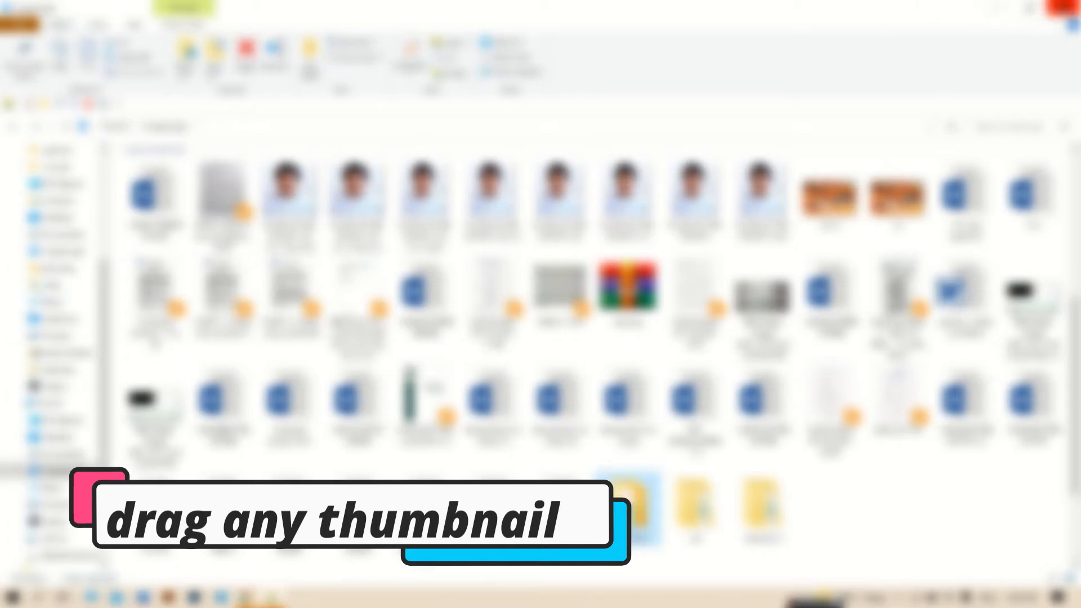
{"action": "left_click", "coordinate": [1006, 8]}
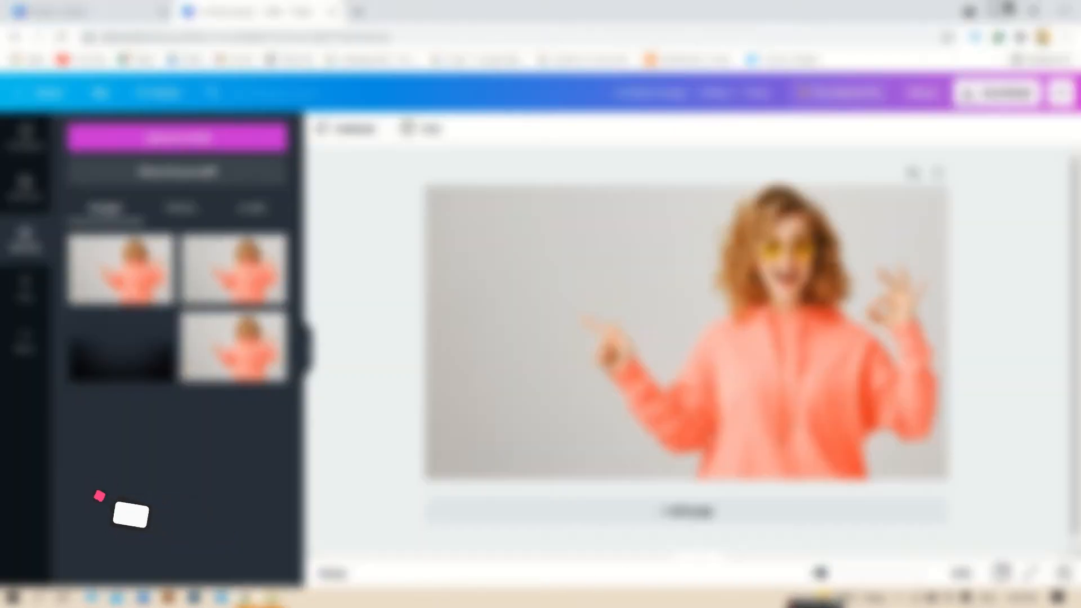
{"action": "left_click", "coordinate": [1002, 8]}
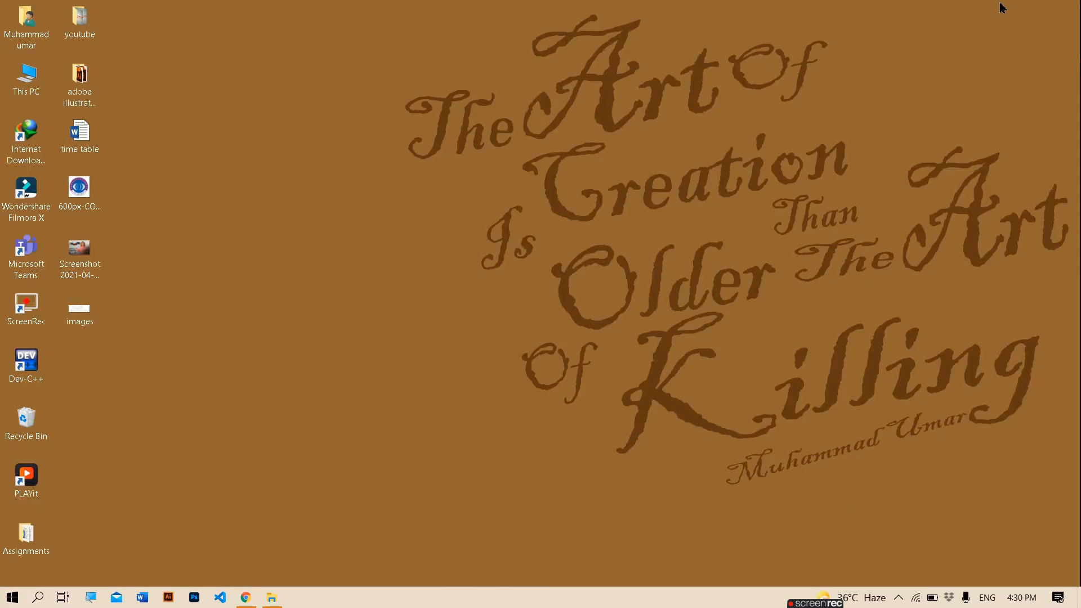
{"action": "double_click", "coordinate": [81, 35]}
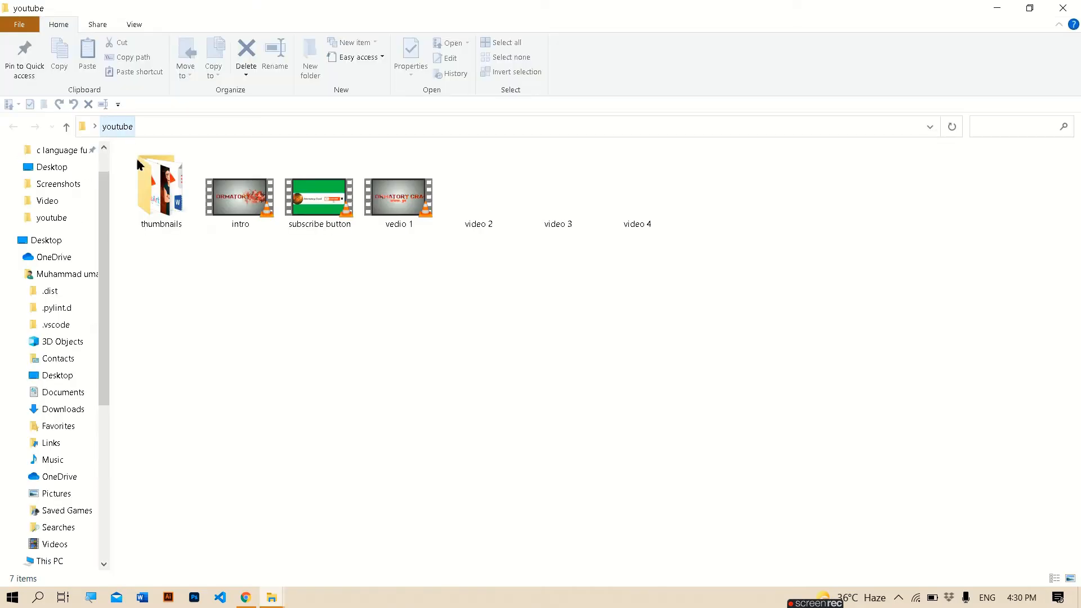
{"action": "double_click", "coordinate": [156, 194]}
{"action": "left_click_drag", "start_coordinate": [161, 180], "coordinate": [481, 263]}
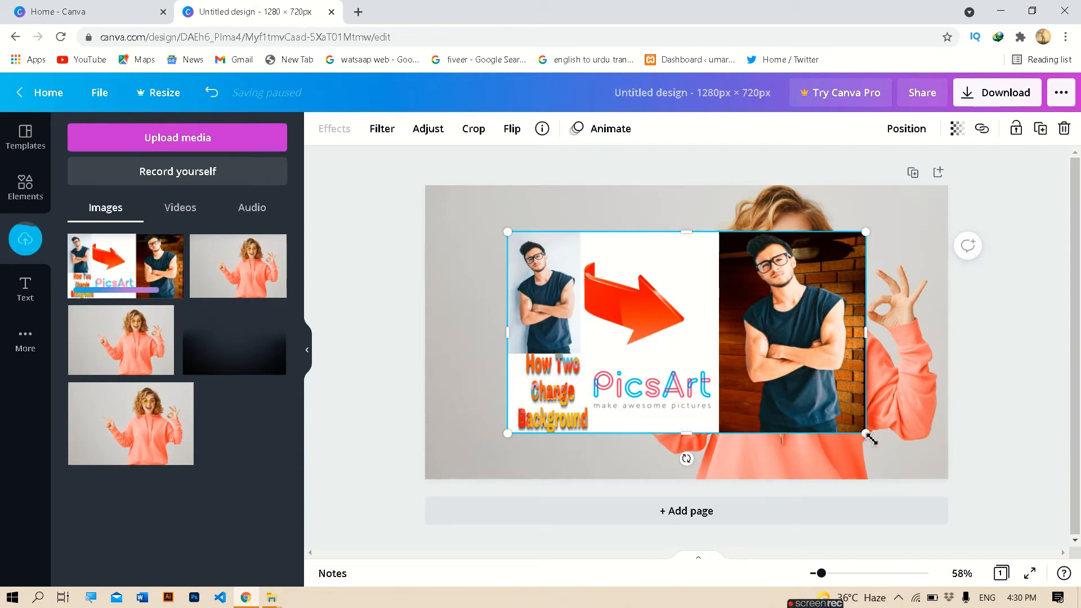
Shrink the PicsArt thumbnail, place it in the page's upper-left area and tilt it slightly clockwise
{"action": "left_click_drag", "start_coordinate": [833, 429], "coordinate": [642, 350]}
{"action": "left_click_drag", "start_coordinate": [608, 291], "coordinate": [539, 276]}
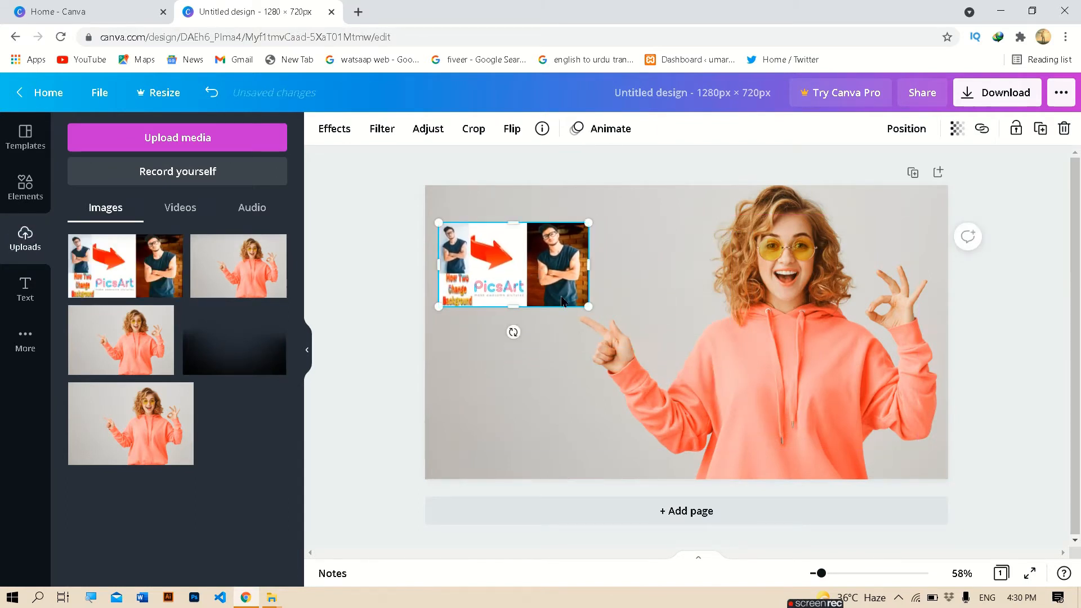
{"action": "left_click_drag", "start_coordinate": [590, 309], "coordinate": [555, 289]}
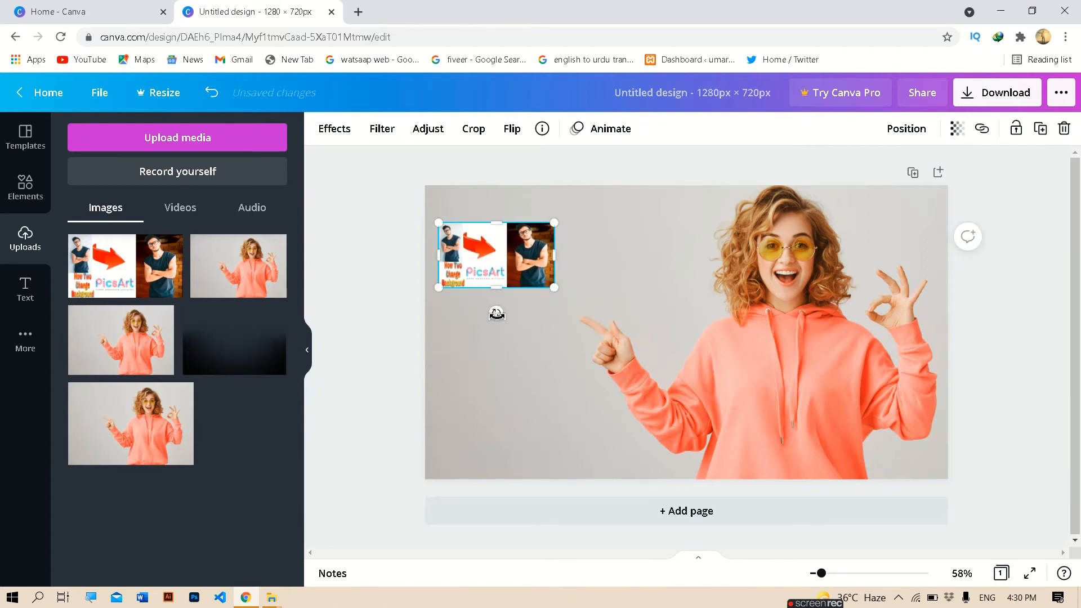
{"action": "mouse_move", "coordinate": [497, 314]}
{"action": "left_mouse_down"}
{"action": "mouse_move", "coordinate": [471, 313]}
{"action": "mouse_move", "coordinate": [504, 314]}
{"action": "left_mouse_up"}
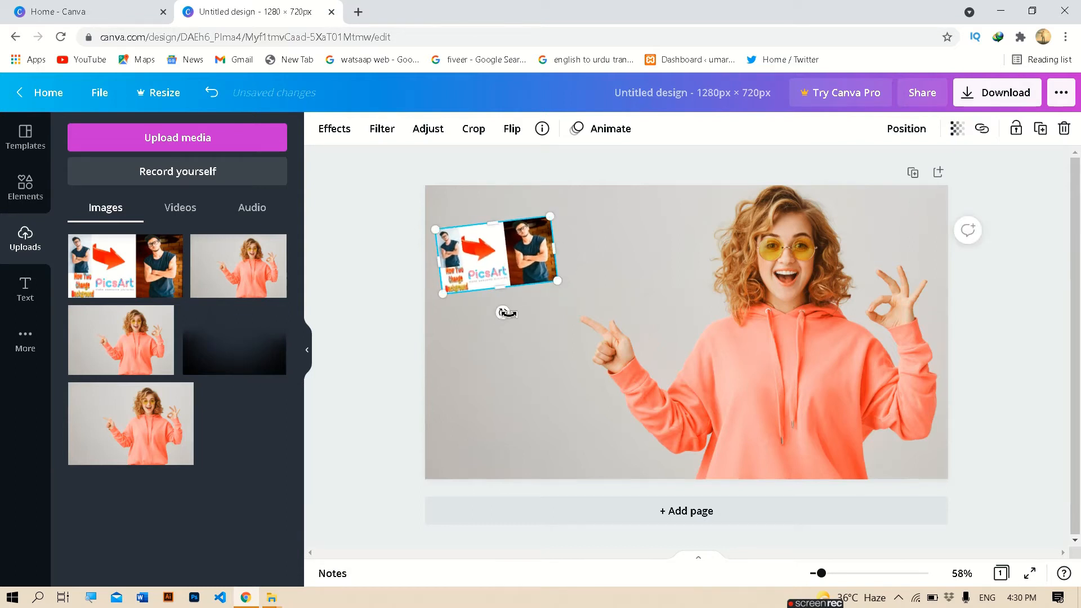
{"action": "left_click_drag", "start_coordinate": [505, 313], "coordinate": [486, 312]}
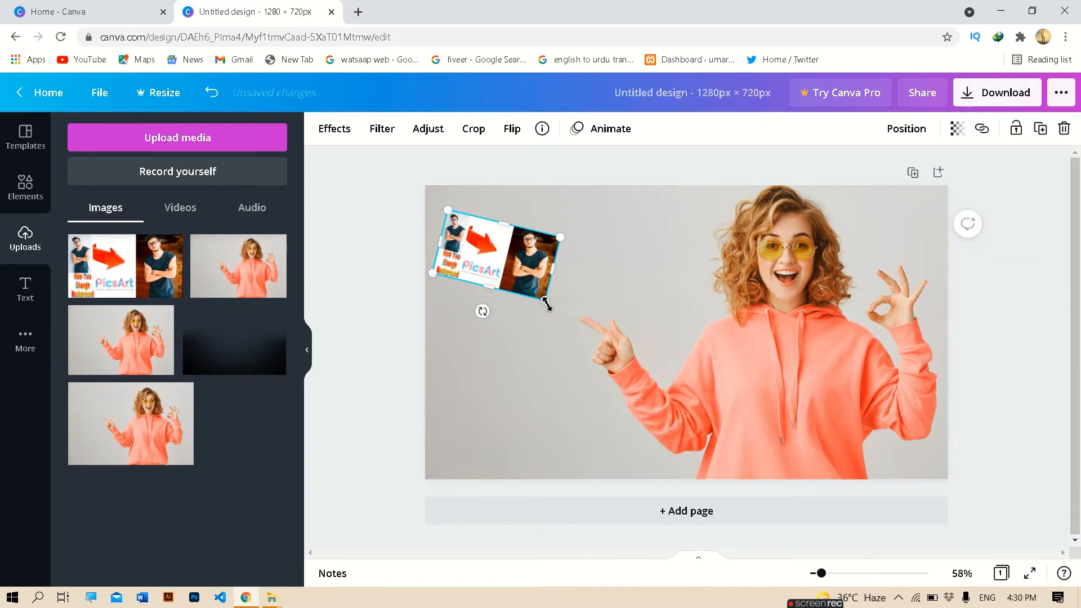
{"action": "left_click_drag", "start_coordinate": [547, 304], "coordinate": [542, 303]}
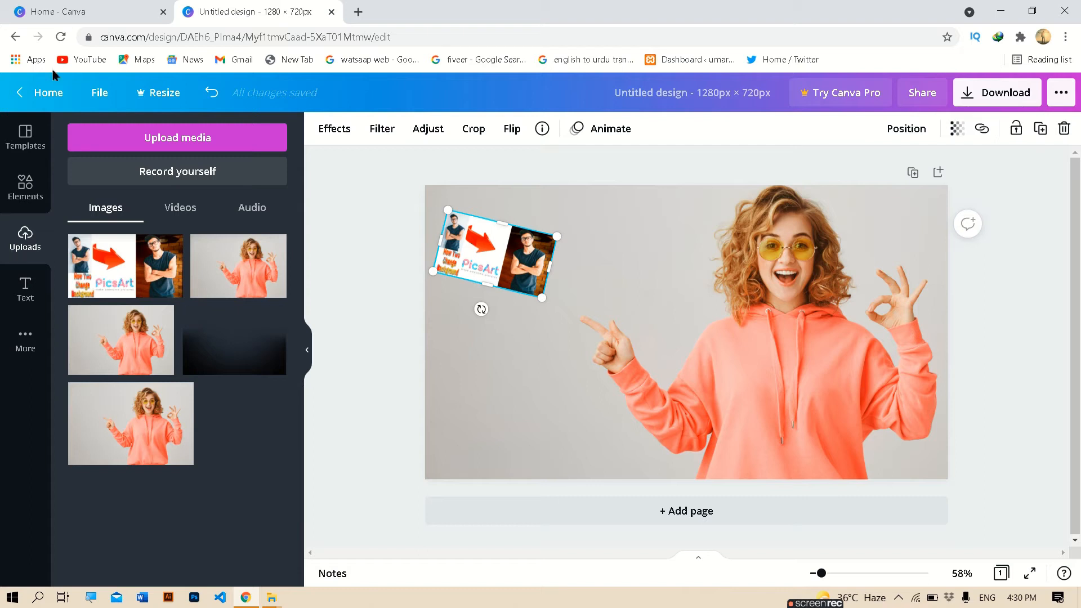
Add the yellow looped line from the recently used elements and rotate it to about 121°
{"action": "left_click", "coordinate": [26, 185]}
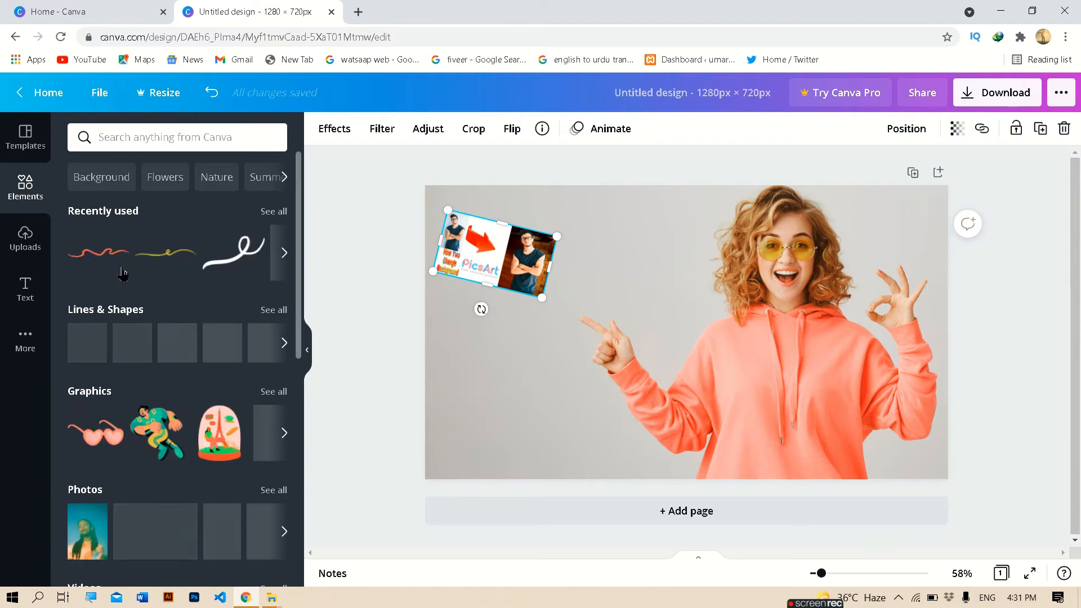
{"action": "left_click", "coordinate": [284, 255]}
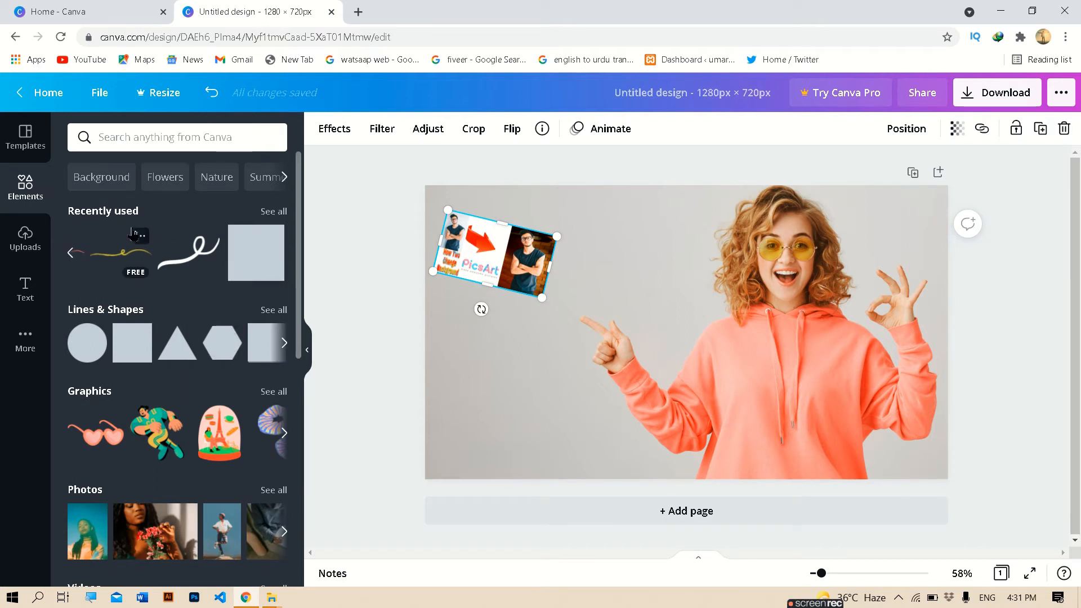
{"action": "left_click", "coordinate": [127, 253]}
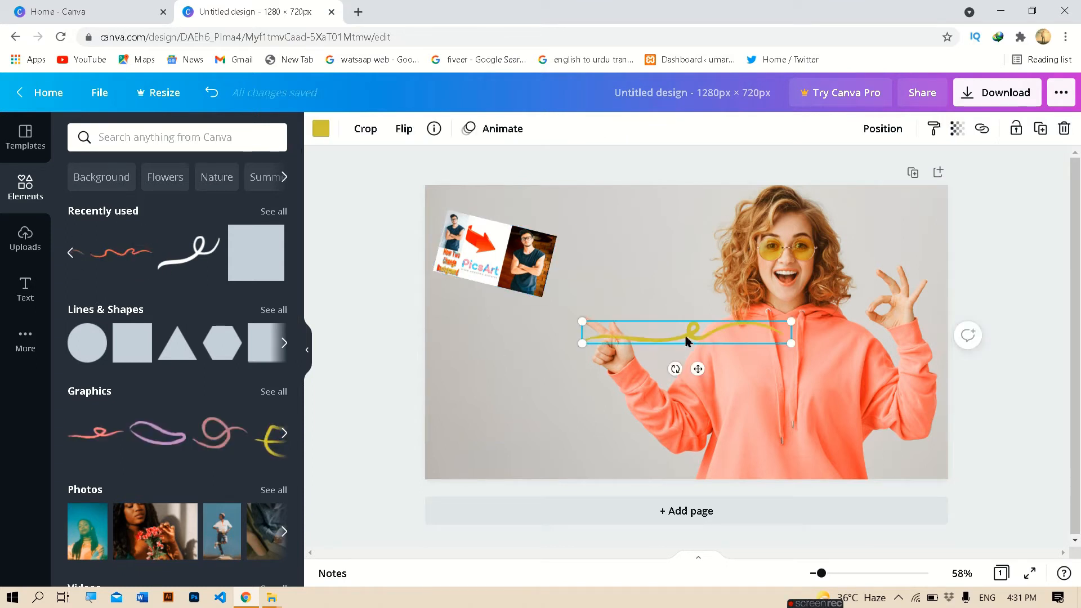
{"action": "left_click_drag", "start_coordinate": [676, 369], "coordinate": [659, 309]}
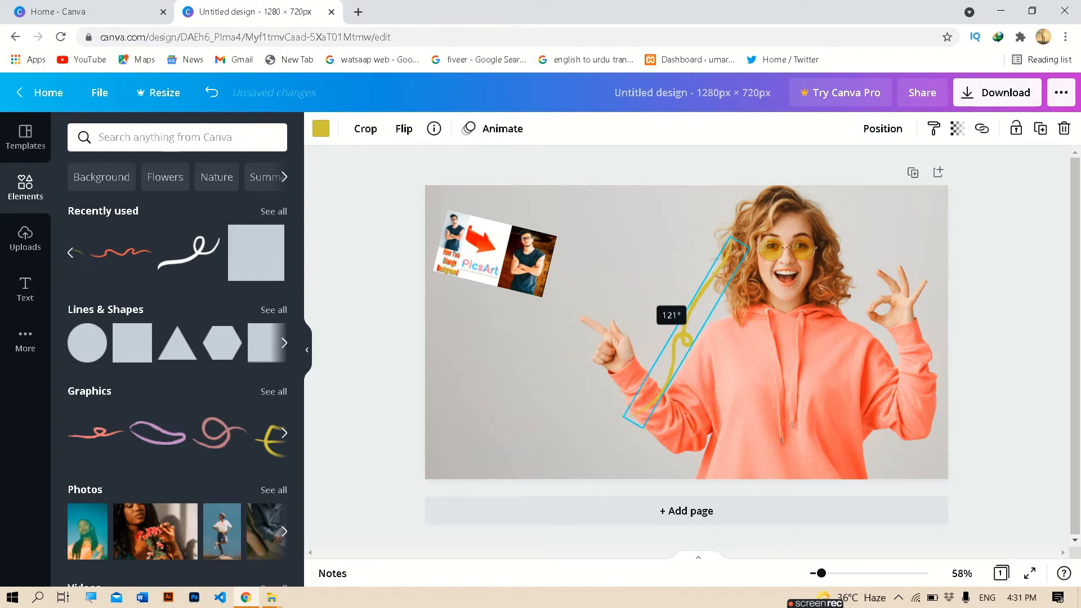
Shrink and place the yellow line as a hanging string at the thumbnail's upper edge, and send it to the back
{"action": "left_click_drag", "start_coordinate": [668, 367], "coordinate": [516, 230]}
{"action": "left_click_drag", "start_coordinate": [493, 301], "coordinate": [532, 356]}
{"action": "left_click_drag", "start_coordinate": [538, 201], "coordinate": [587, 302]}
{"action": "left_click_drag", "start_coordinate": [526, 430], "coordinate": [506, 204]}
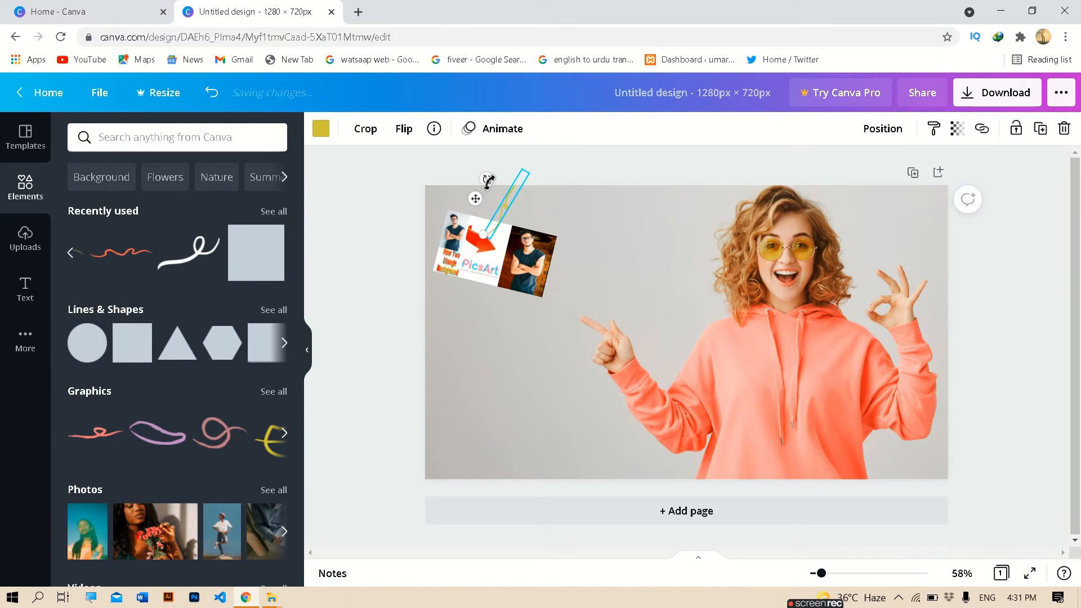
{"action": "left_click_drag", "start_coordinate": [486, 181], "coordinate": [484, 182]}
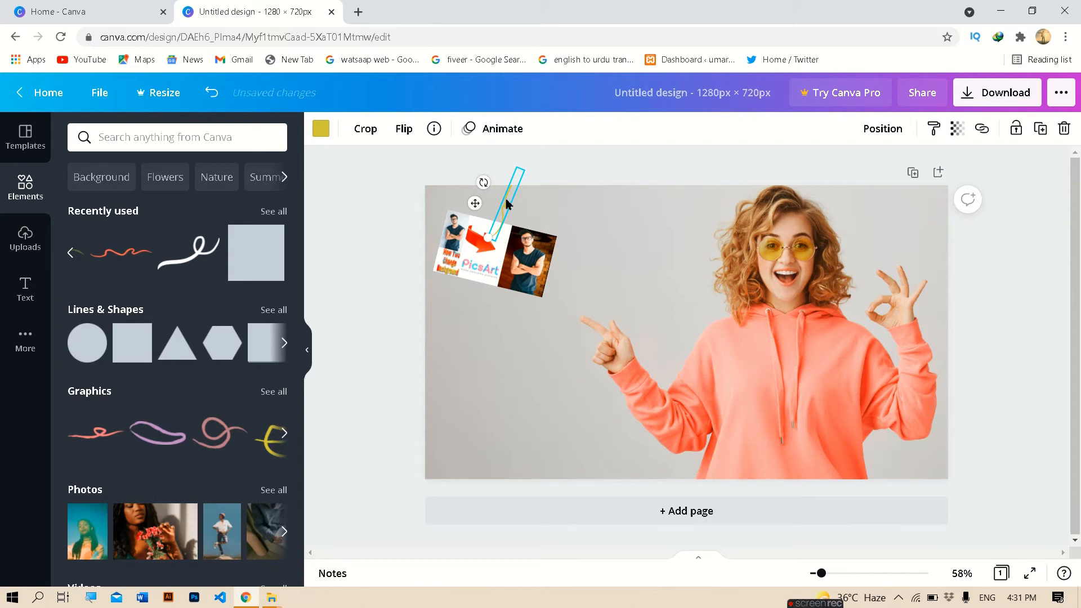
{"action": "right_click", "coordinate": [507, 204]}
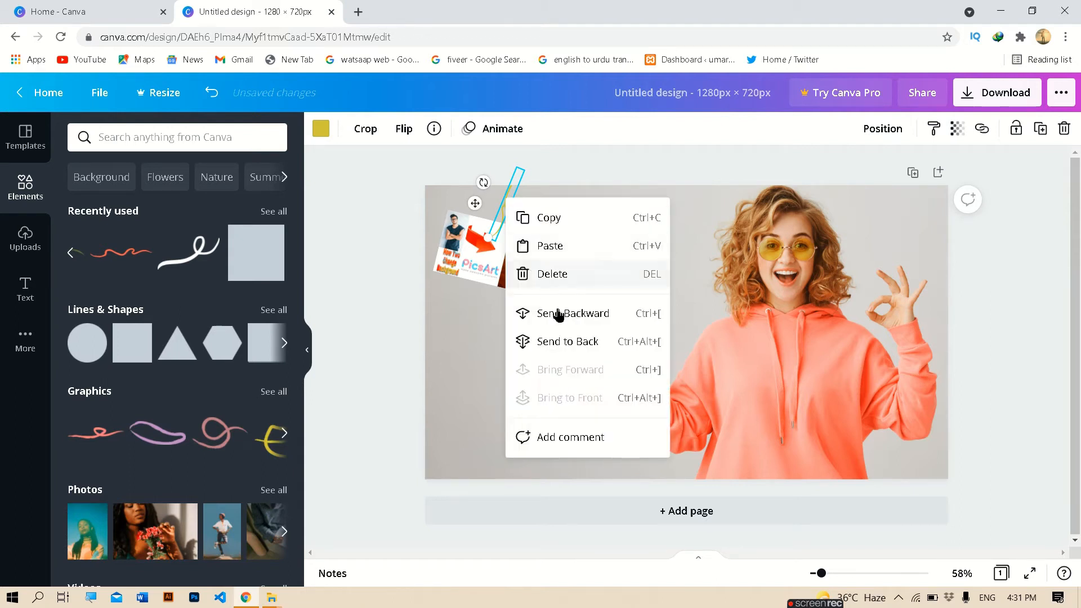
{"action": "left_click", "coordinate": [590, 342]}
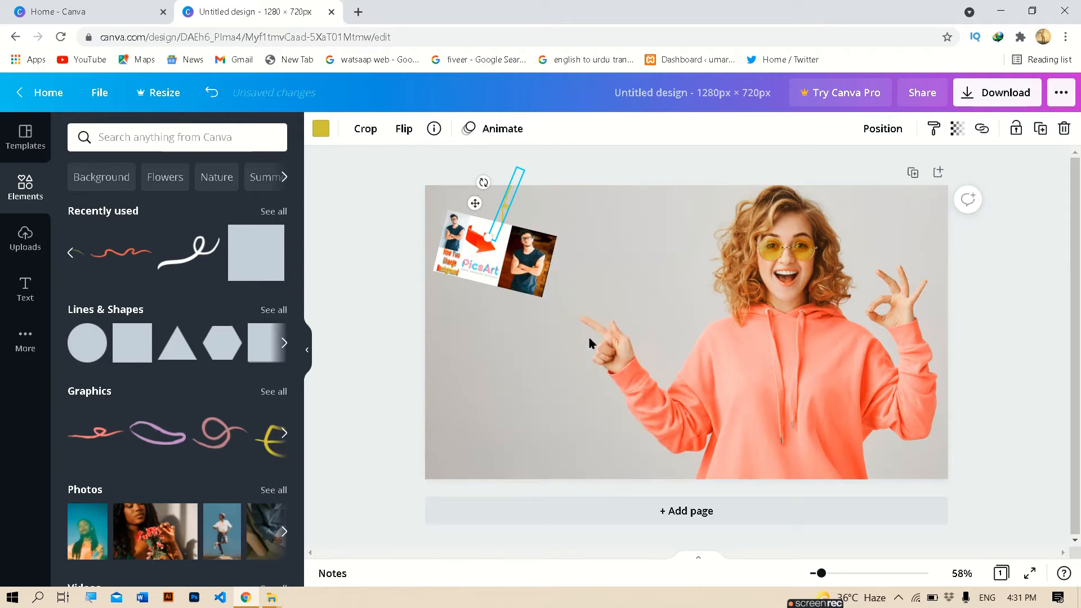
Add the preview image of the Word-to-PDF thumbnail from the thumbnails folder to the design
{"action": "left_click", "coordinate": [539, 338]}
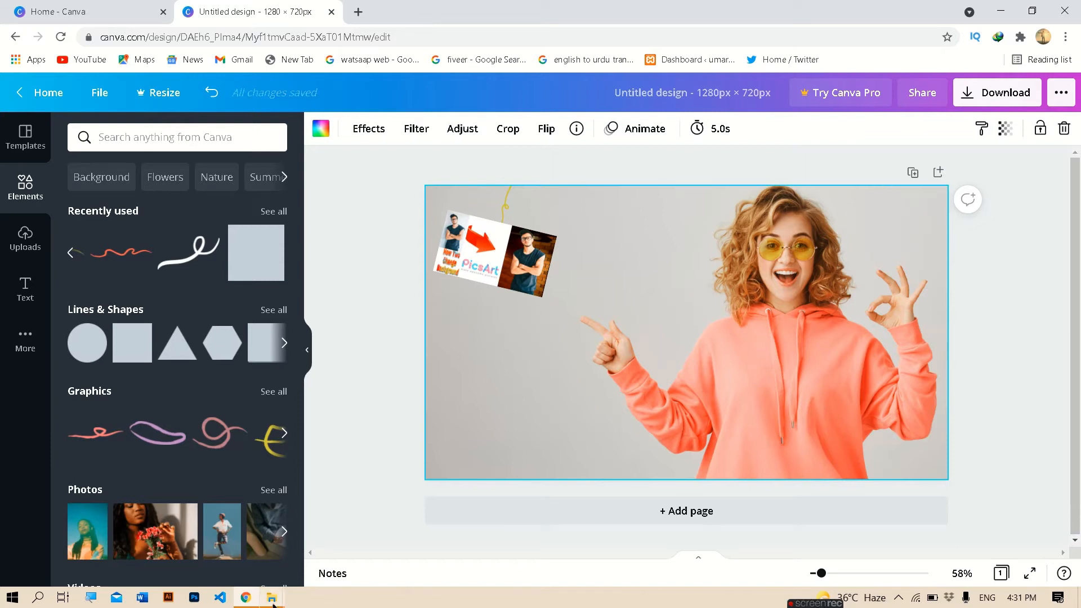
{"action": "mouse_move", "coordinate": [272, 600]}
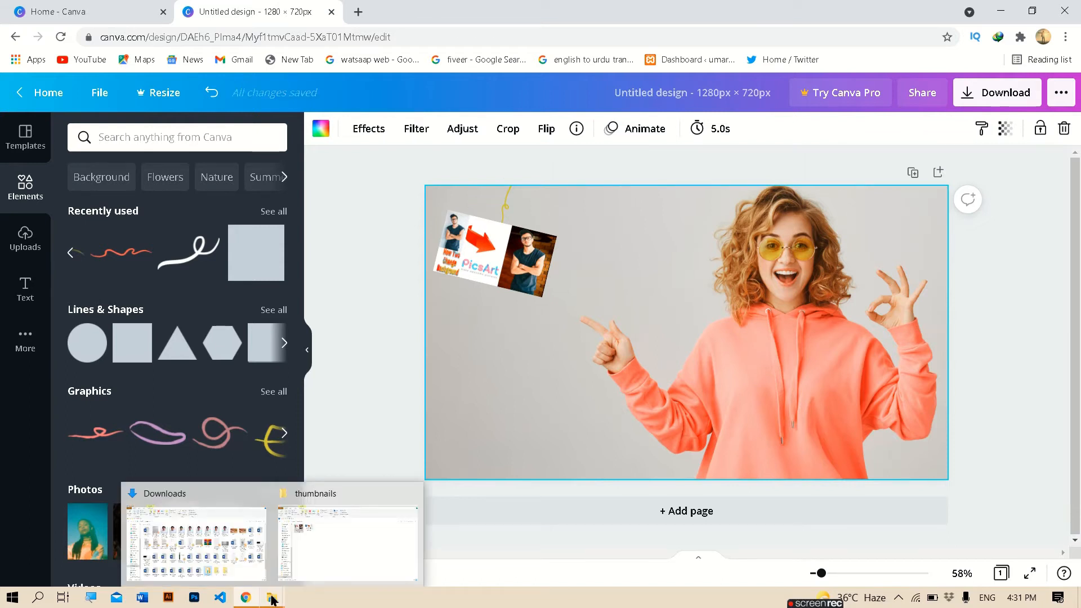
{"action": "left_click", "coordinate": [315, 535]}
{"action": "left_click", "coordinate": [241, 180]}
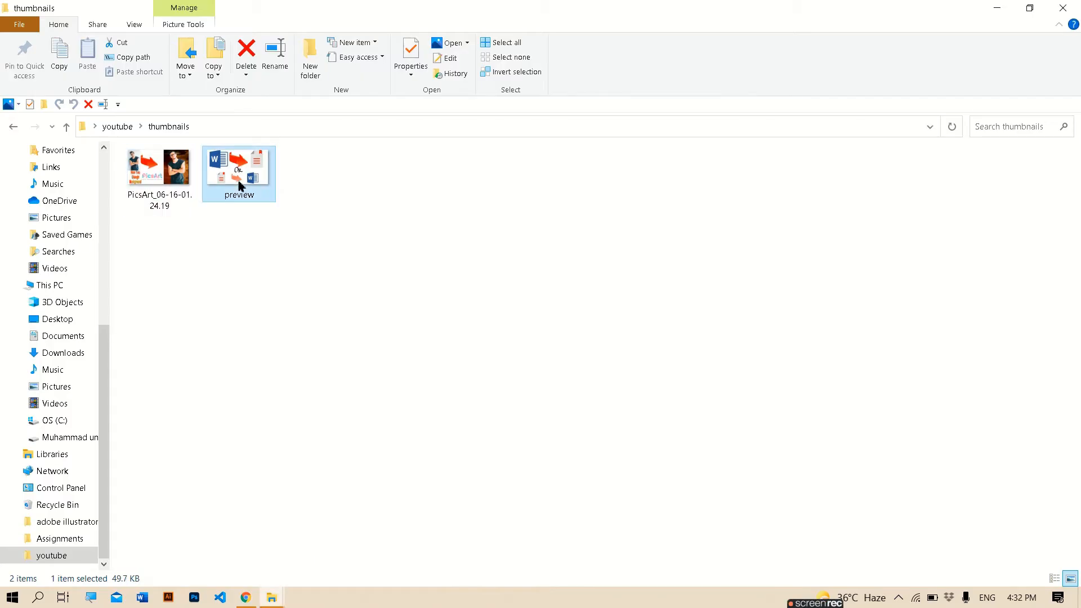
{"action": "left_click_drag", "start_coordinate": [260, 323], "coordinate": [564, 331]}
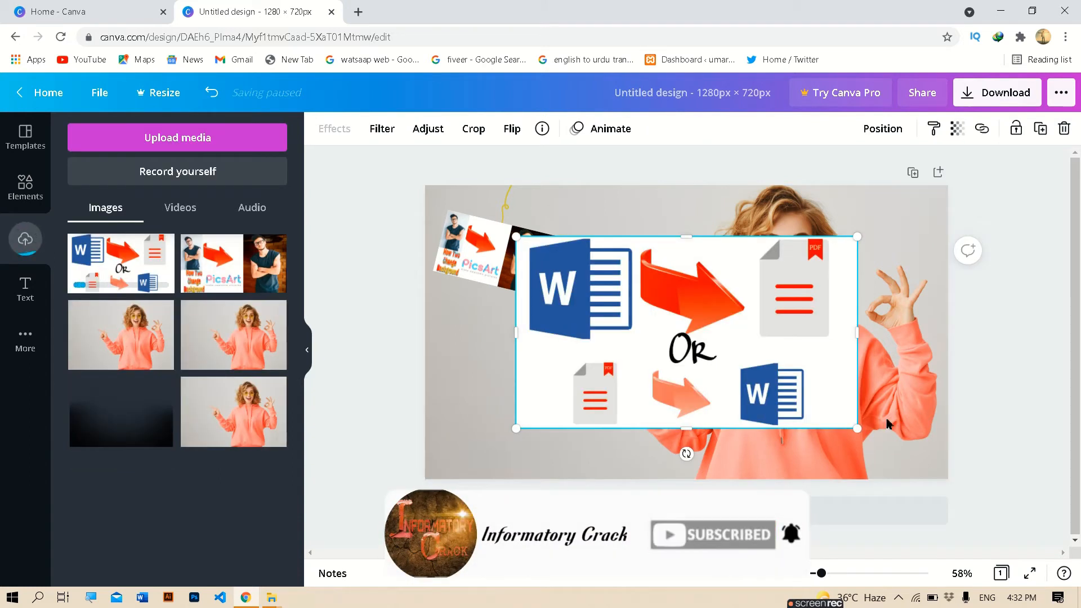
Shrink the Word-to-PDF thumbnail, place it beside the PicsArt thumbnail and tilt it about 6° counterclockwise
{"action": "left_click_drag", "start_coordinate": [858, 430], "coordinate": [609, 339]}
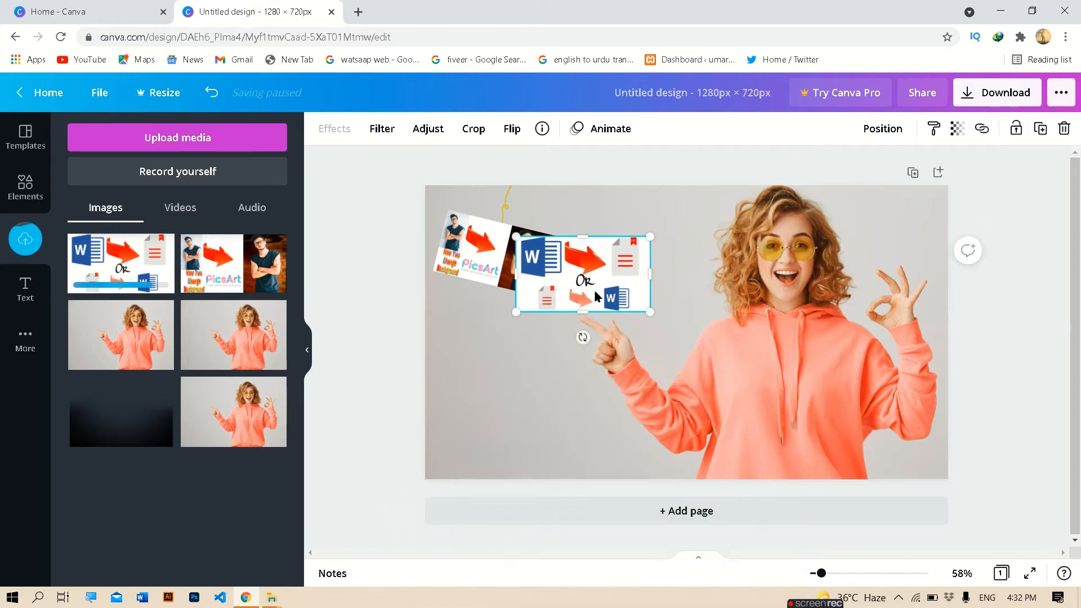
{"action": "left_click_drag", "start_coordinate": [585, 281], "coordinate": [614, 298]}
{"action": "left_click_drag", "start_coordinate": [611, 359], "coordinate": [620, 359]}
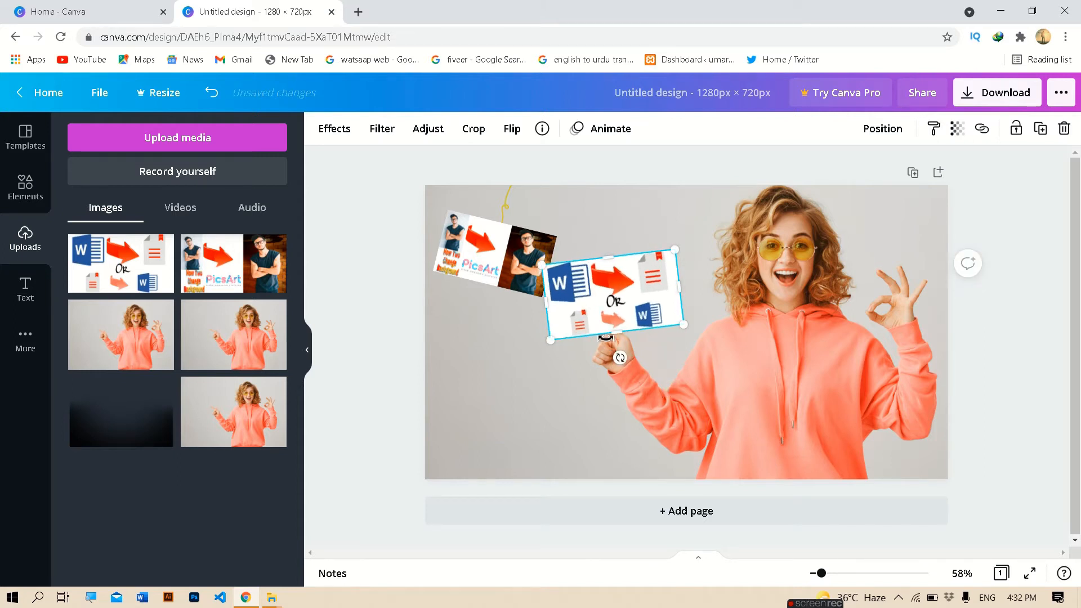
Send the Word-to-PDF thumbnail to the back of the layer order
{"action": "right_click", "coordinate": [595, 307]}
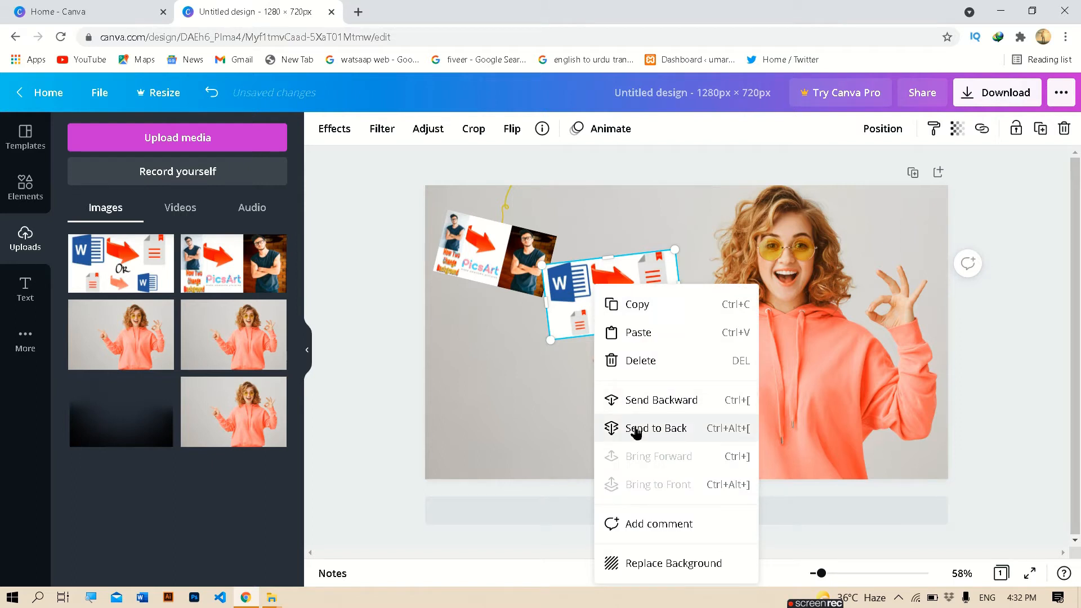
{"action": "left_click", "coordinate": [637, 429]}
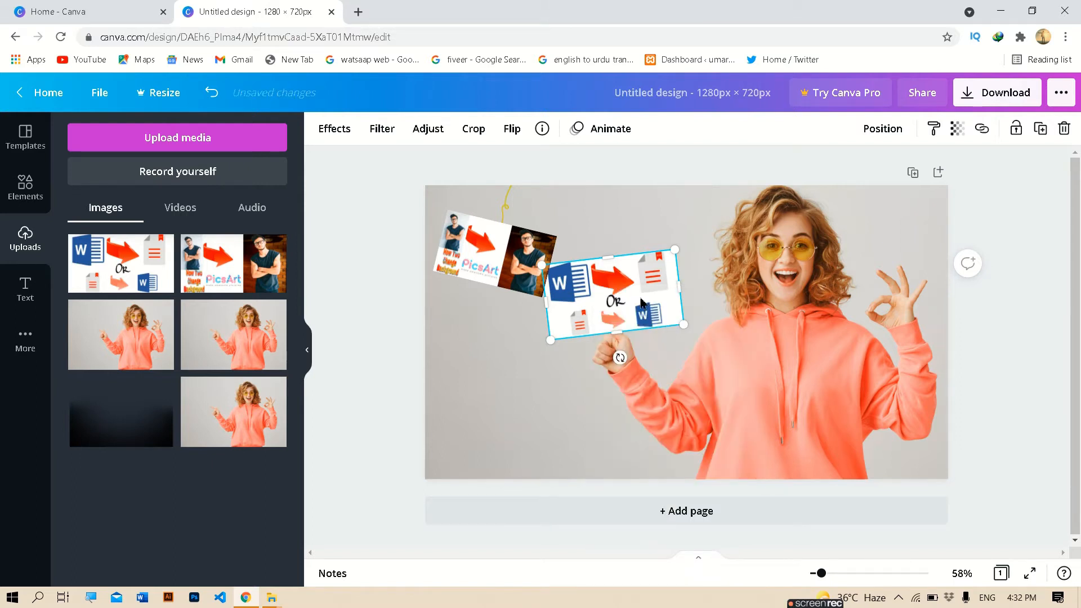
{"action": "right_click", "coordinate": [642, 304]}
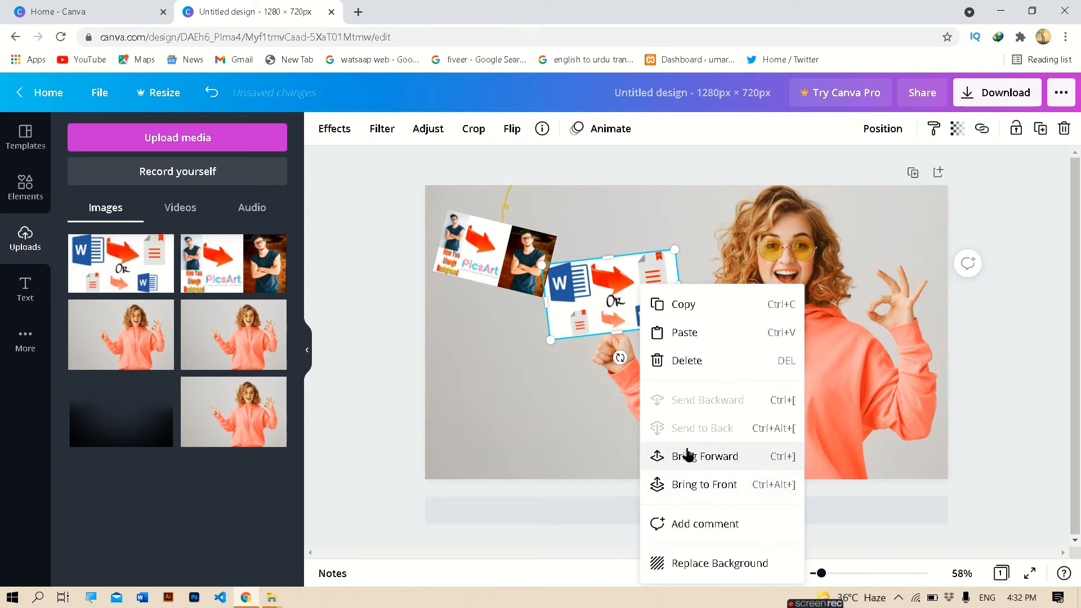
{"action": "left_click", "coordinate": [724, 267]}
{"action": "left_click", "coordinate": [676, 322]}
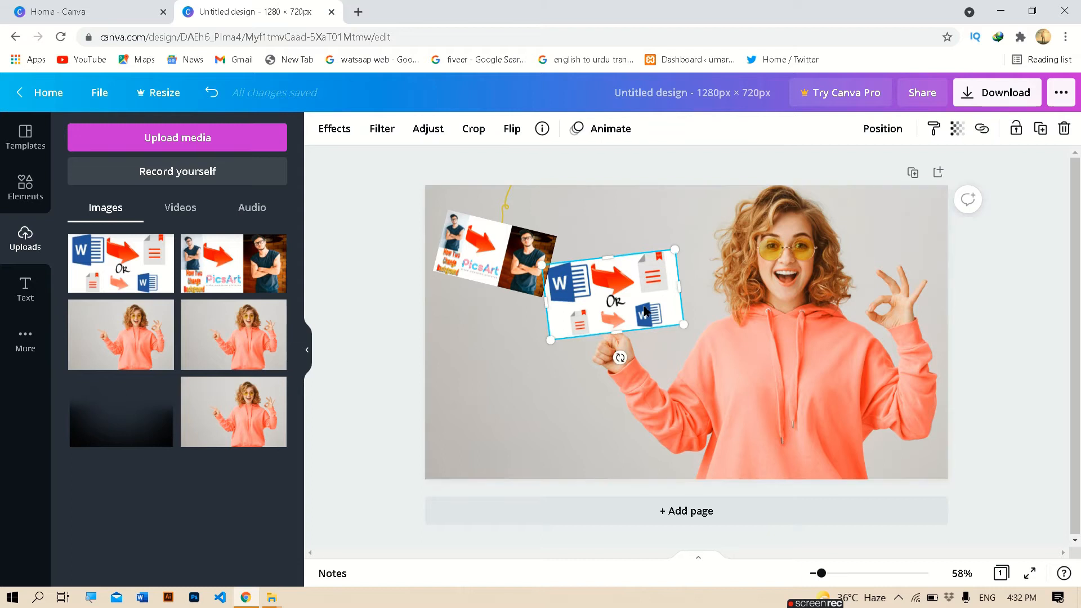
Shrink the Word-to-PDF thumbnail further and move it between the PicsArt thumbnail and the girl's face
{"action": "left_click_drag", "start_coordinate": [684, 326], "coordinate": [624, 275]}
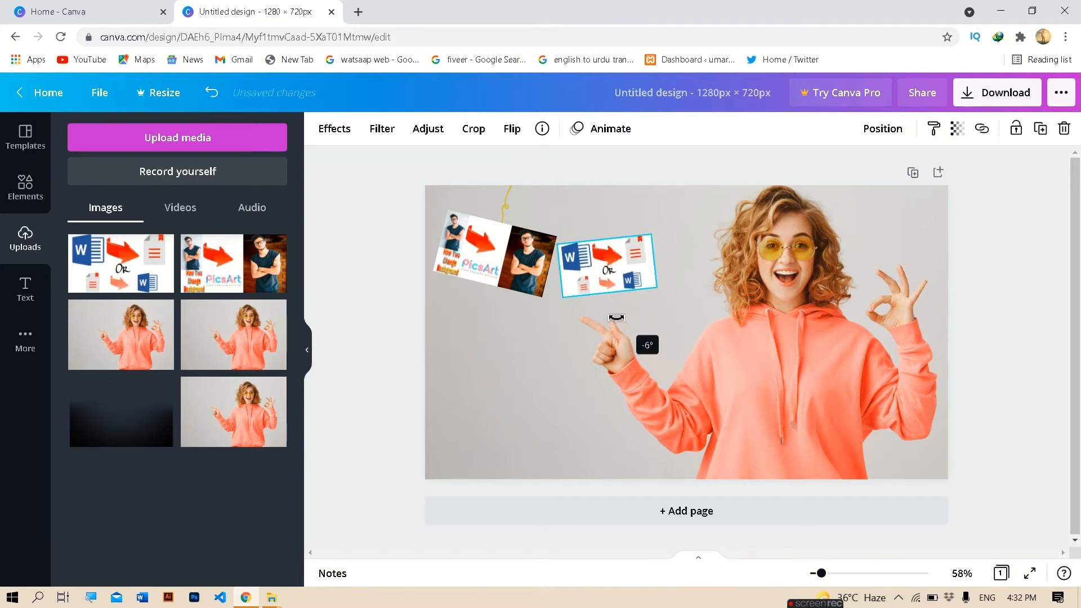
{"action": "left_click_drag", "start_coordinate": [658, 289], "coordinate": [672, 293]}
{"action": "left_click_drag", "start_coordinate": [614, 276], "coordinate": [650, 270]}
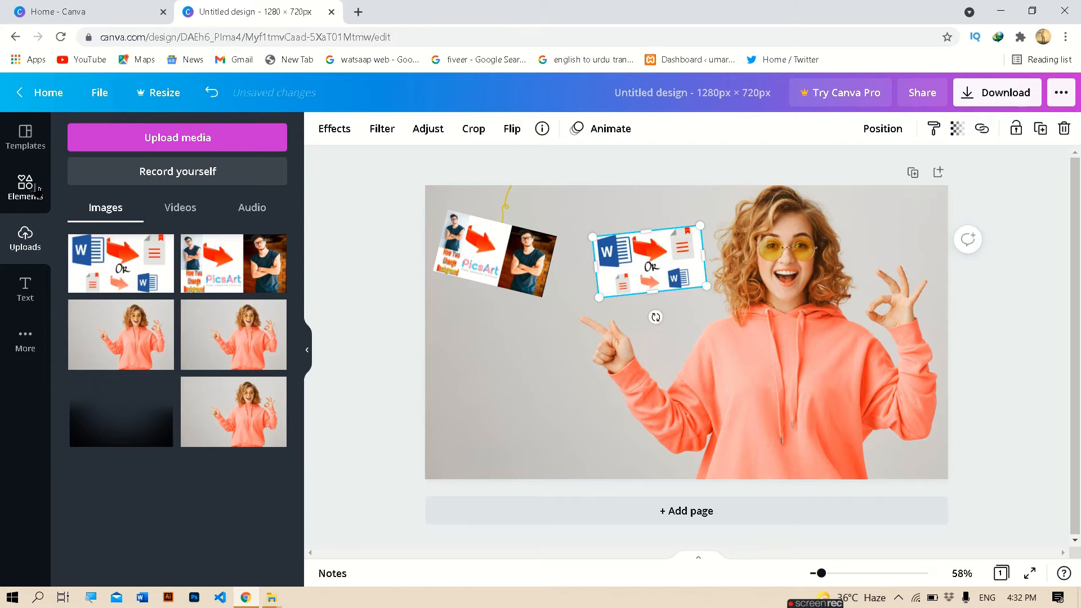
Add the looped brush line from the recently used elements, shrink it and rotate it to a steep, string-like angle
{"action": "left_click", "coordinate": [25, 186]}
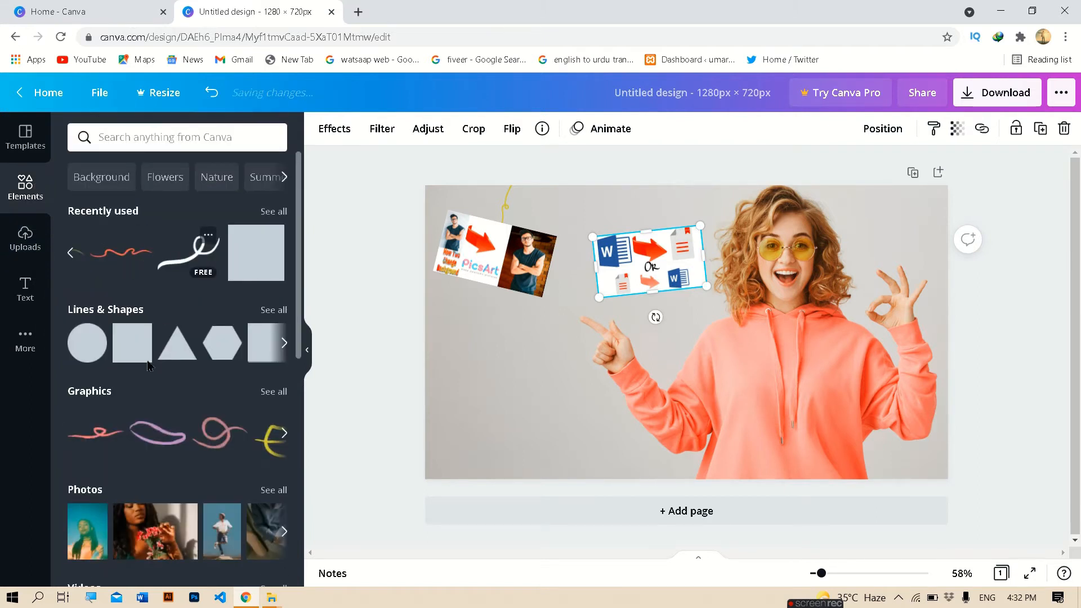
{"action": "left_click", "coordinate": [189, 262]}
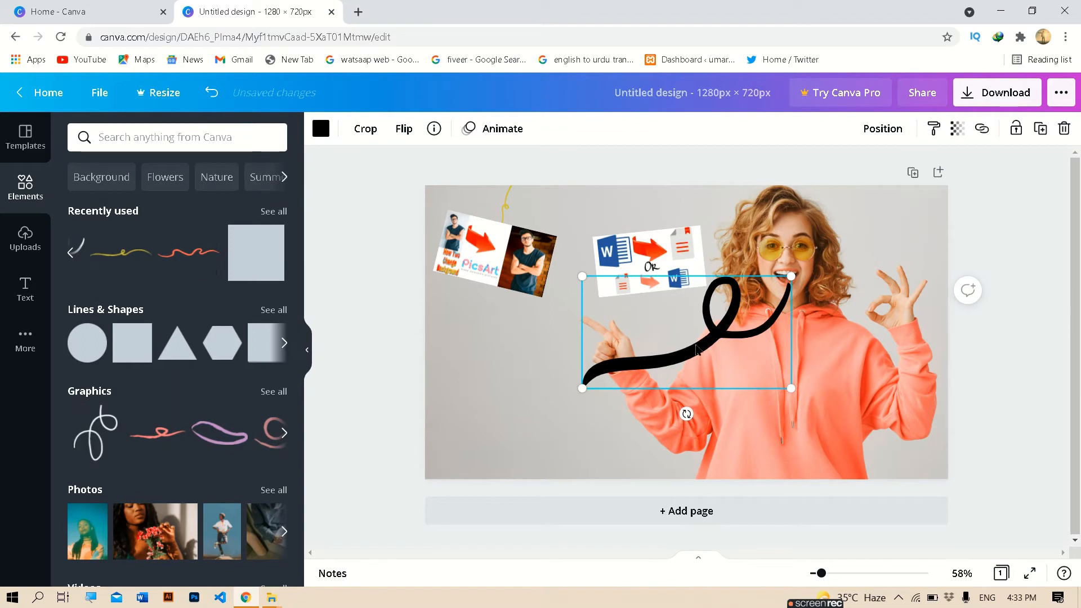
{"action": "left_click_drag", "start_coordinate": [623, 371], "coordinate": [760, 296]}
{"action": "mouse_move", "coordinate": [746, 339]}
{"action": "left_mouse_down"}
{"action": "mouse_move", "coordinate": [714, 319]}
{"action": "mouse_move", "coordinate": [720, 266]}
{"action": "left_mouse_up"}
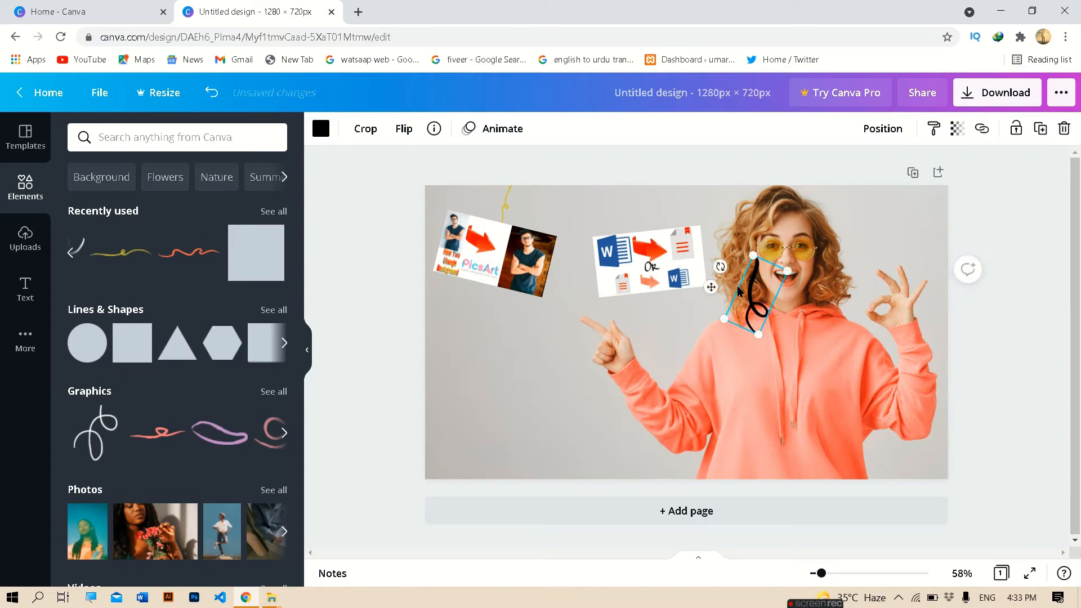
Place the black looped line as a hanging string at the Word-to-PDF thumbnail's upper edge and send it to the back
{"action": "mouse_move", "coordinate": [749, 302]}
{"action": "left_mouse_down"}
{"action": "mouse_move", "coordinate": [676, 267]}
{"action": "mouse_move", "coordinate": [640, 223]}
{"action": "mouse_move", "coordinate": [643, 206]}
{"action": "left_mouse_up"}
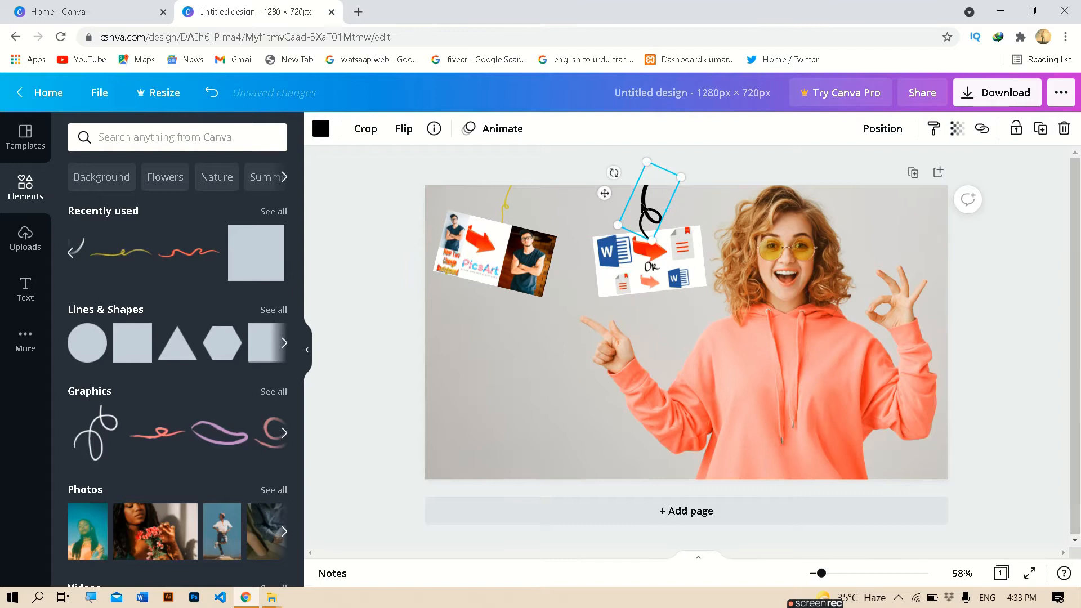
{"action": "right_click", "coordinate": [648, 213]}
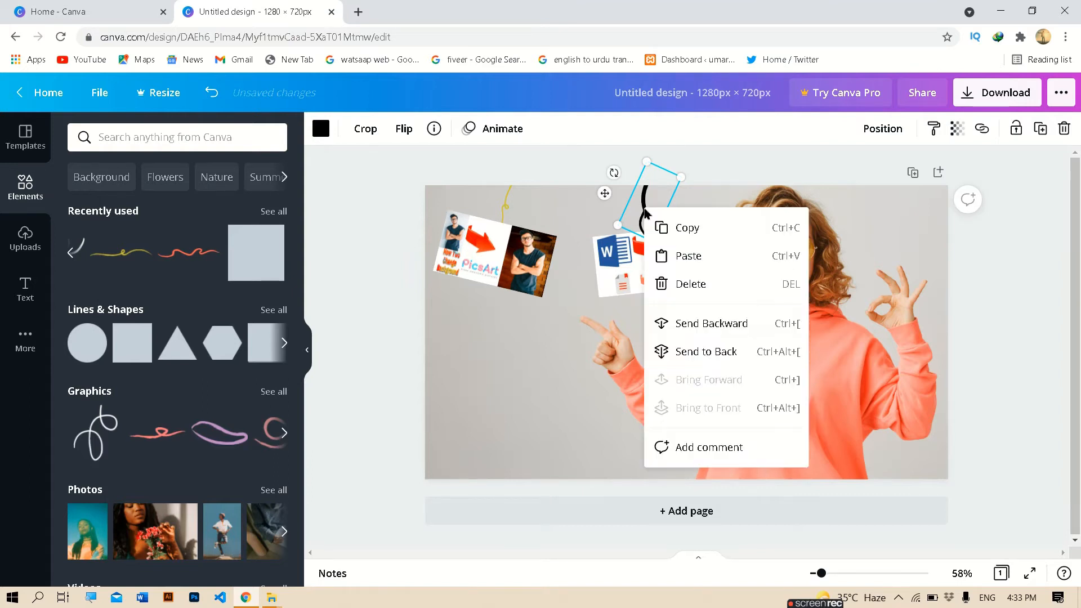
{"action": "left_click", "coordinate": [666, 350]}
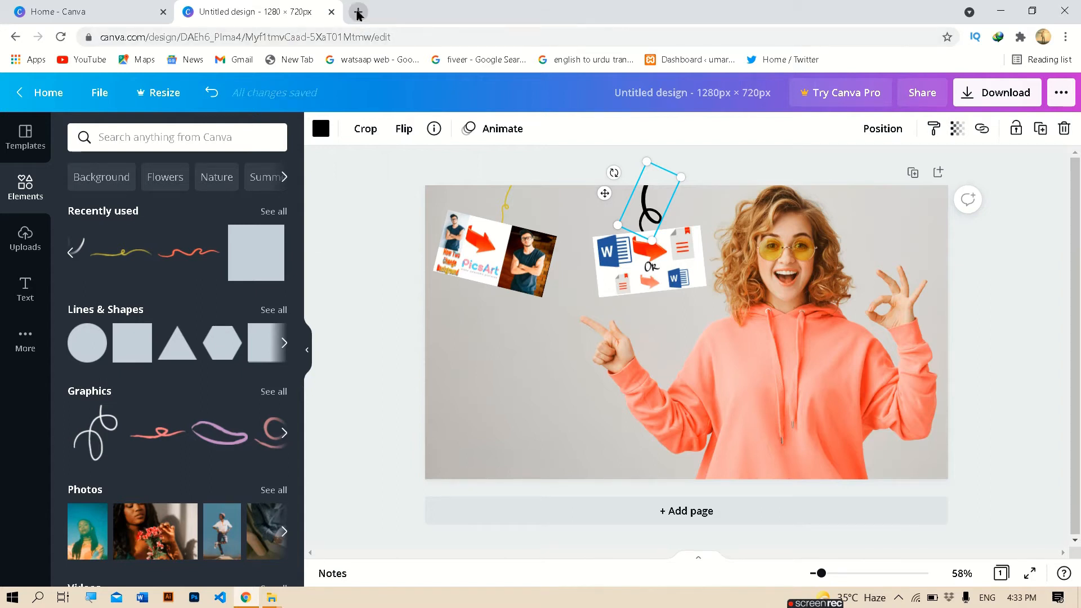
Search Google Images for "youtube thumbnail" in a new browser tab
{"action": "left_click", "coordinate": [357, 12]}
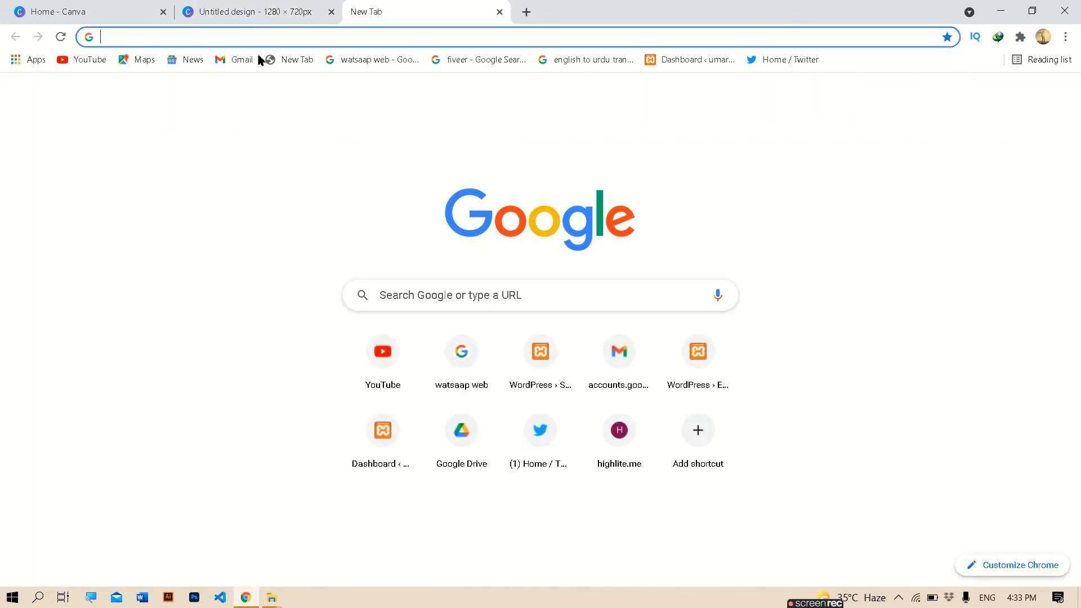
{"action": "type", "text": "youtub"}
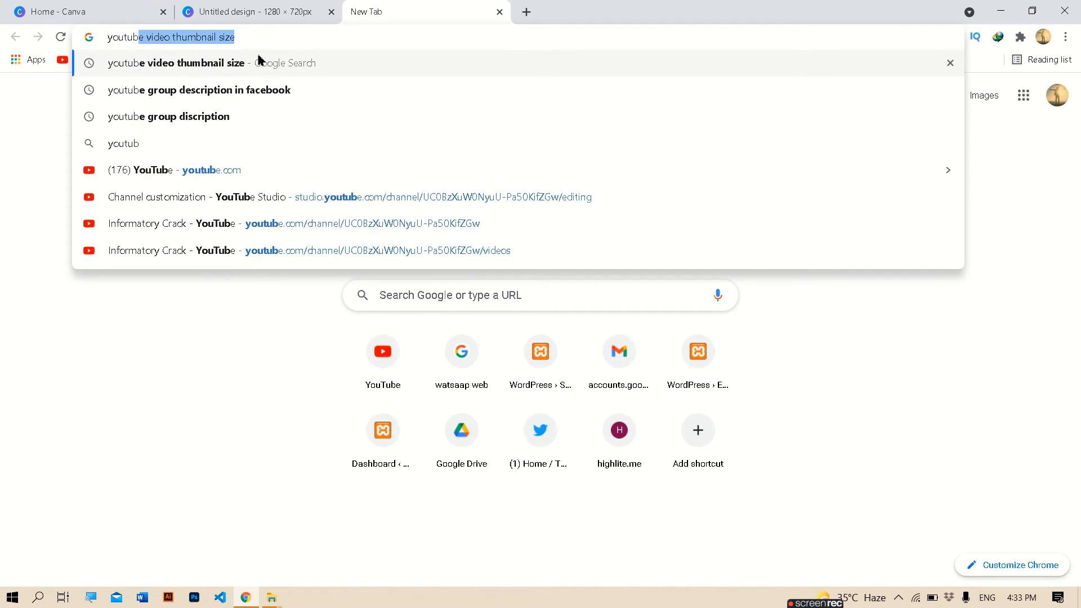
{"action": "type", "text": "e"}
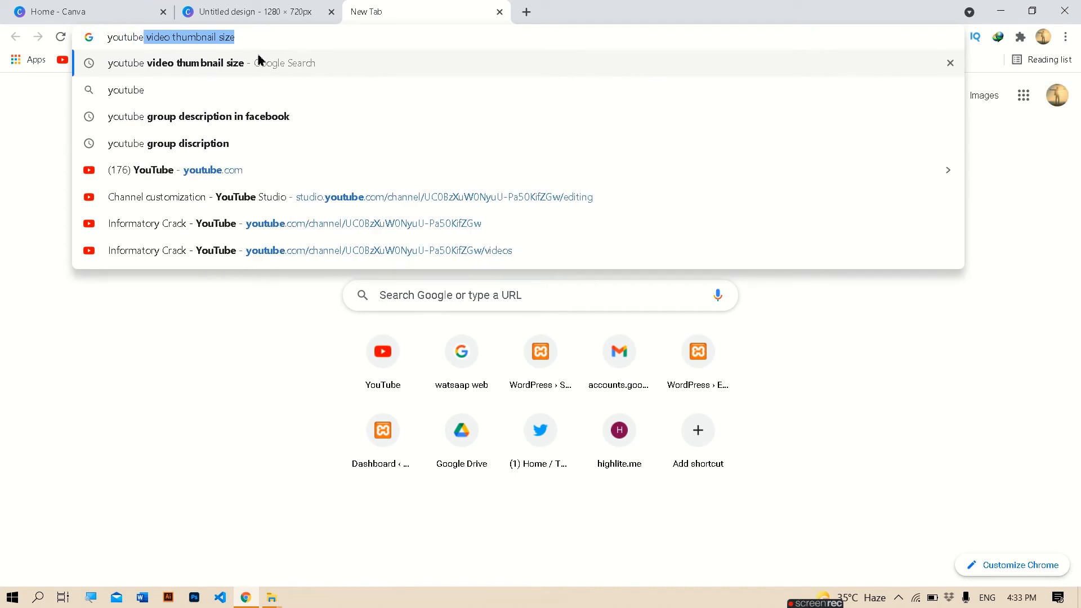
{"action": "type", "text": "t"}
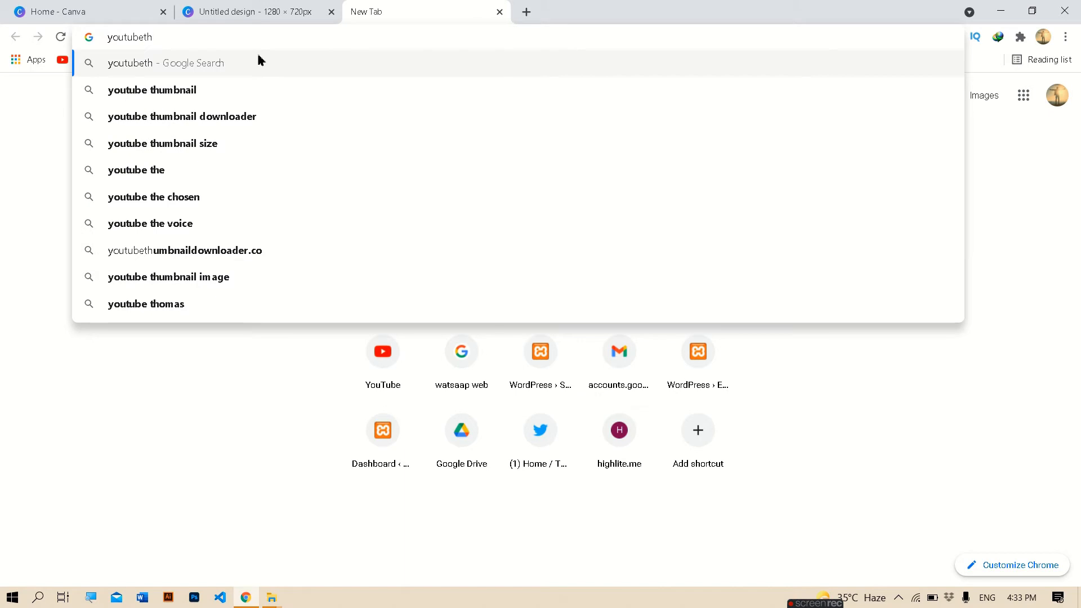
{"action": "key", "text": "BackSpace"}
{"action": "type", "text": "thu"}
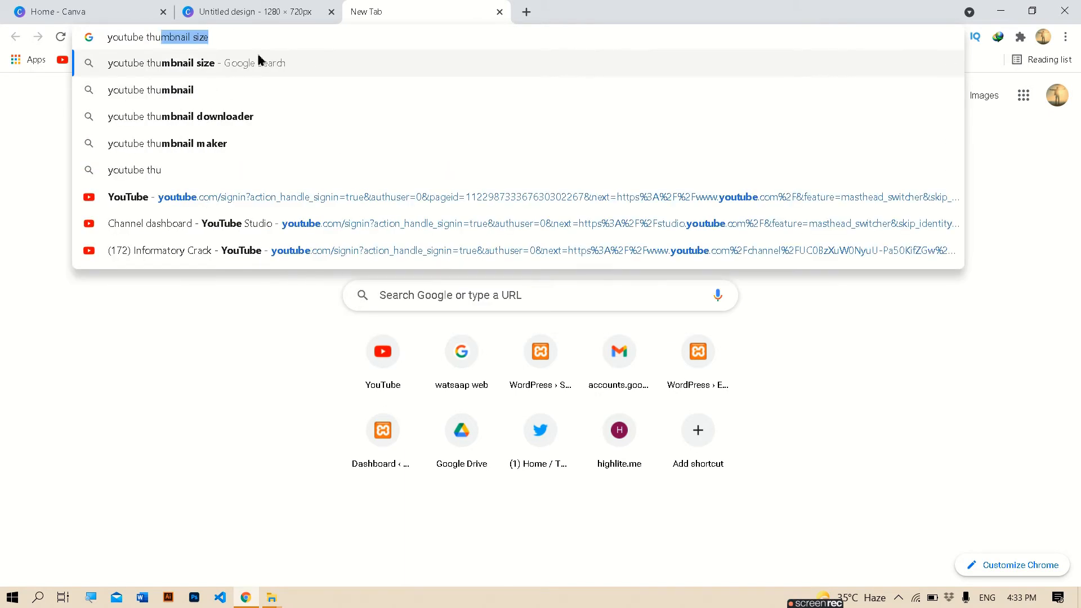
{"action": "left_click", "coordinate": [217, 88]}
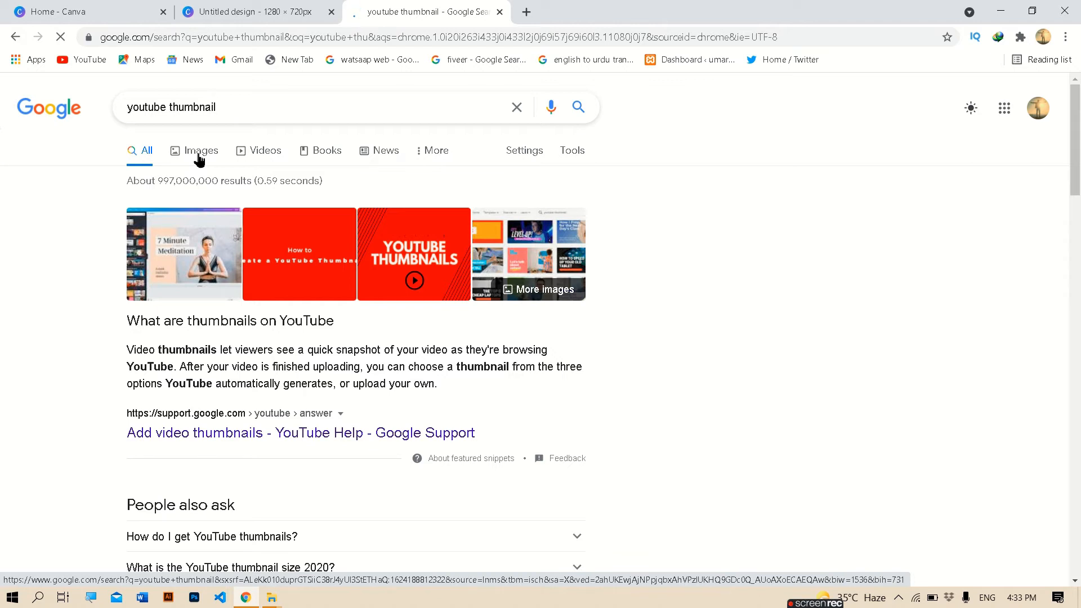
{"action": "left_click", "coordinate": [199, 160]}
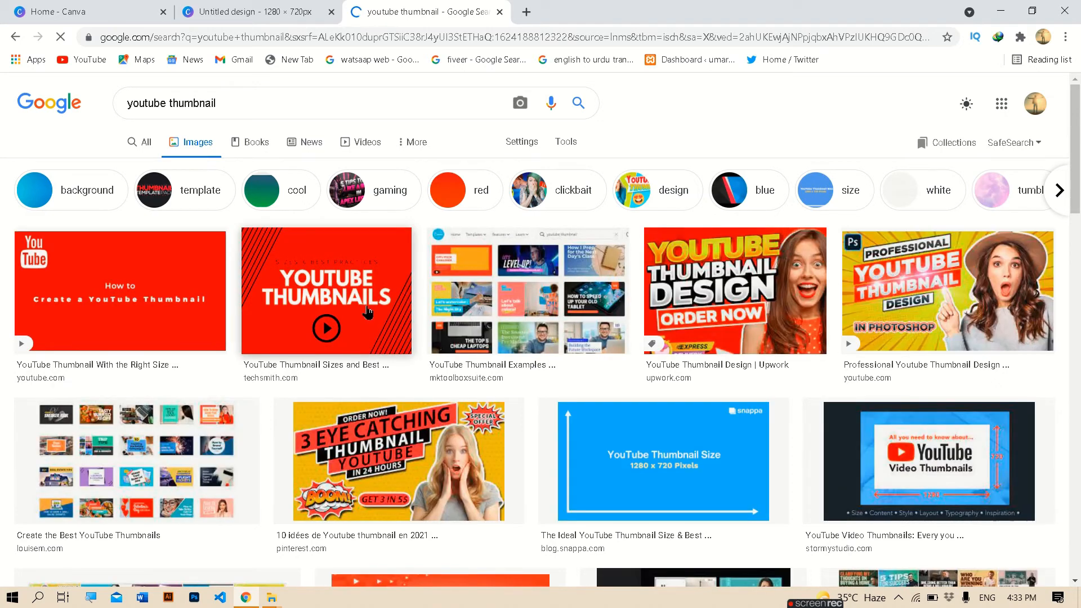
Find the YouTube logo on a white background among the image results and copy the image
{"action": "scroll", "coordinate": [369, 371], "scroll_direction": "down", "scroll_amount": 2}
{"action": "scroll", "coordinate": [366, 372], "scroll_direction": "down", "scroll_amount": 4}
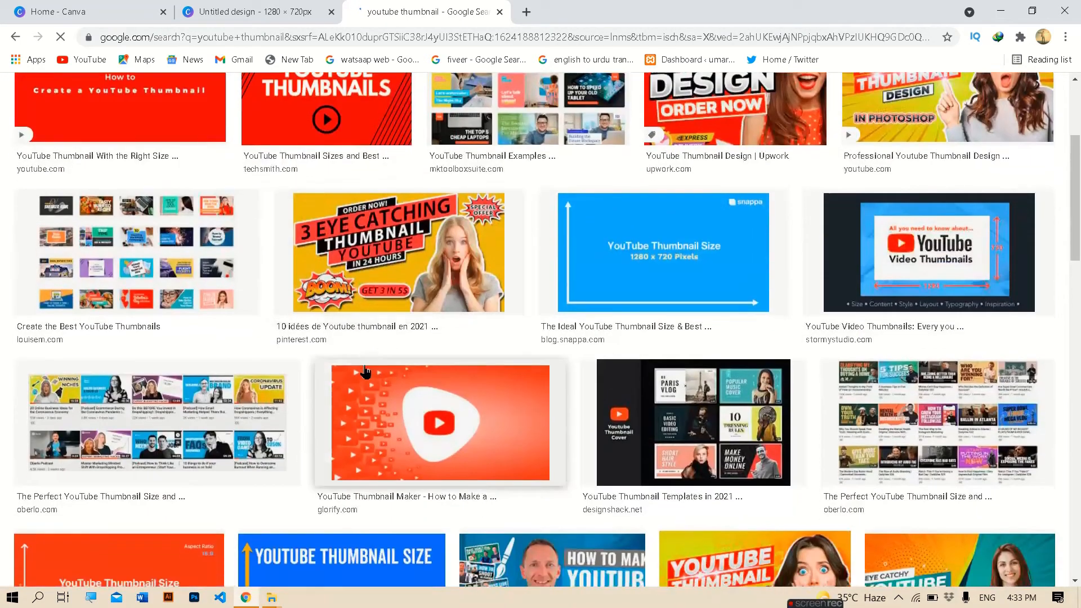
{"action": "scroll", "coordinate": [503, 349], "scroll_direction": "down", "scroll_amount": 3}
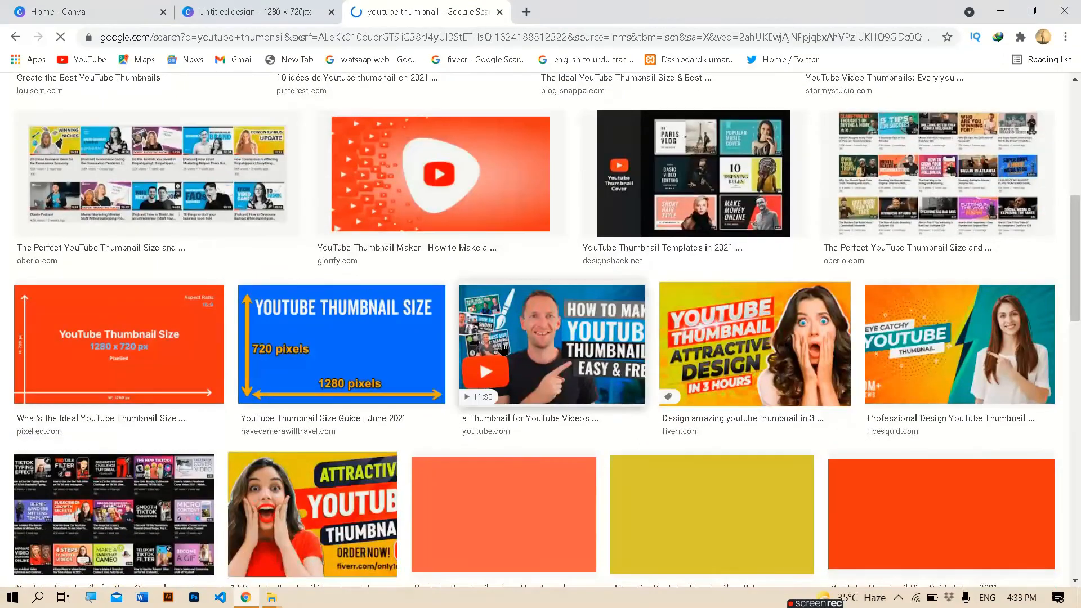
{"action": "scroll", "coordinate": [503, 349], "scroll_direction": "down", "scroll_amount": 2}
{"action": "scroll", "coordinate": [503, 349], "scroll_direction": "down", "scroll_amount": 3}
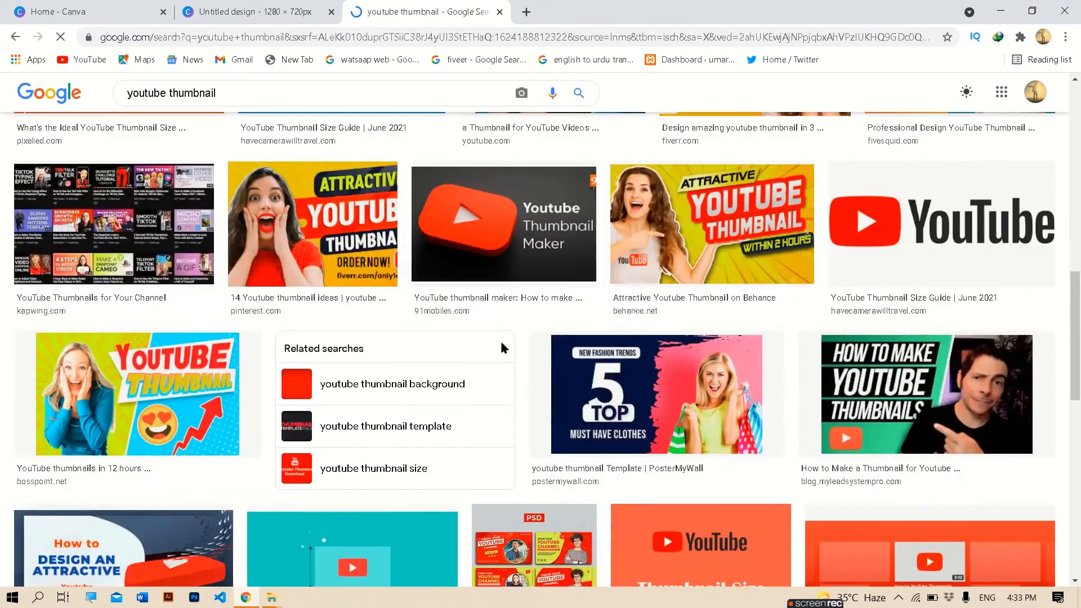
{"action": "right_click", "coordinate": [870, 246]}
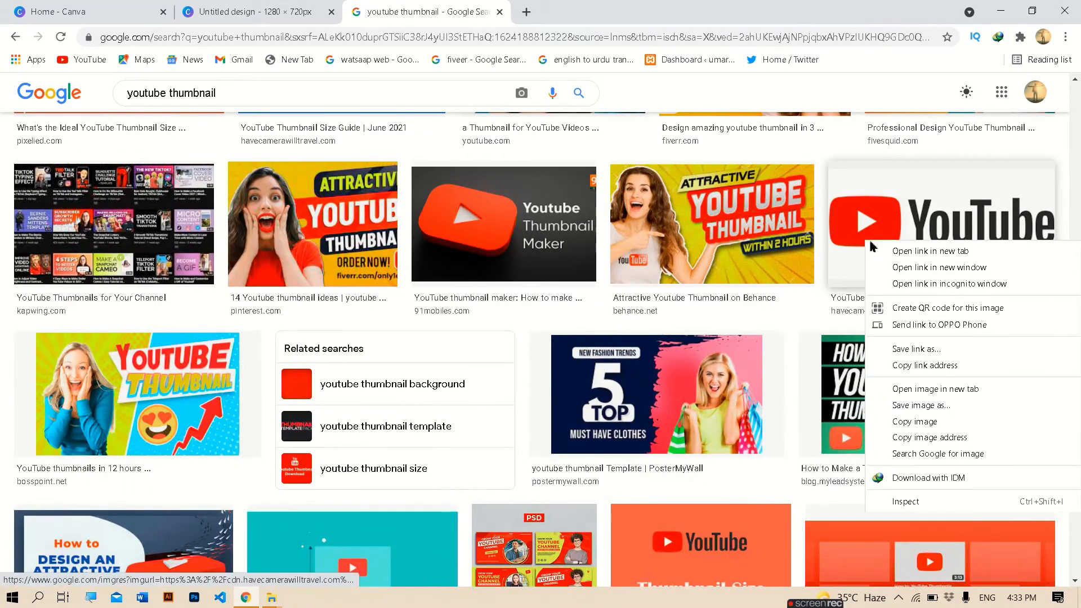
{"action": "left_click", "coordinate": [903, 422]}
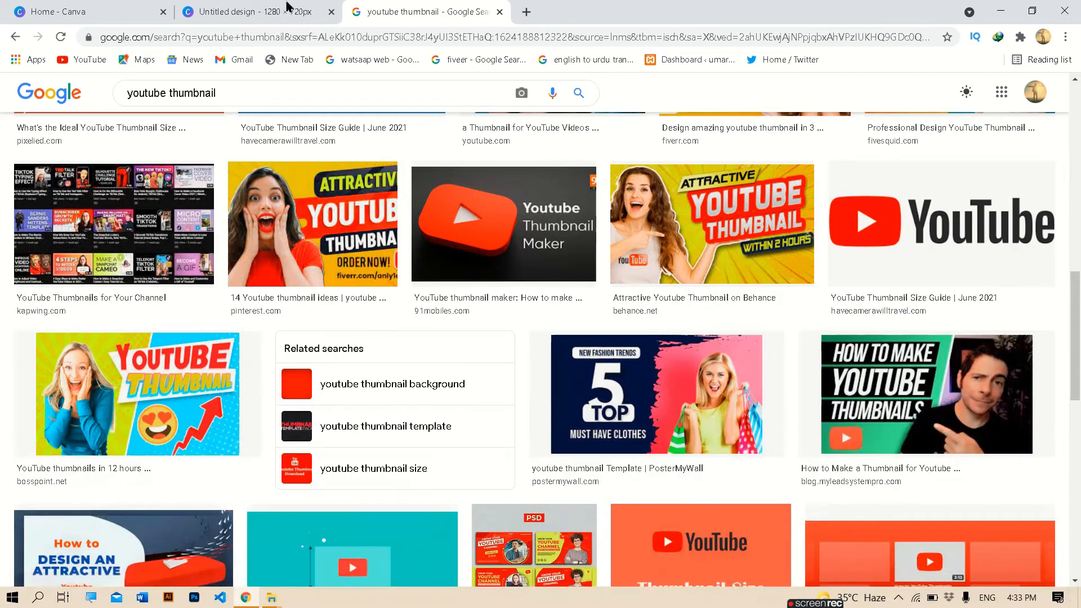
Return to the Canva design and paste the copied YouTube logo onto the page, closing the copy-and-paste notice
{"action": "left_click", "coordinate": [284, 11]}
{"action": "right_click", "coordinate": [533, 330]}
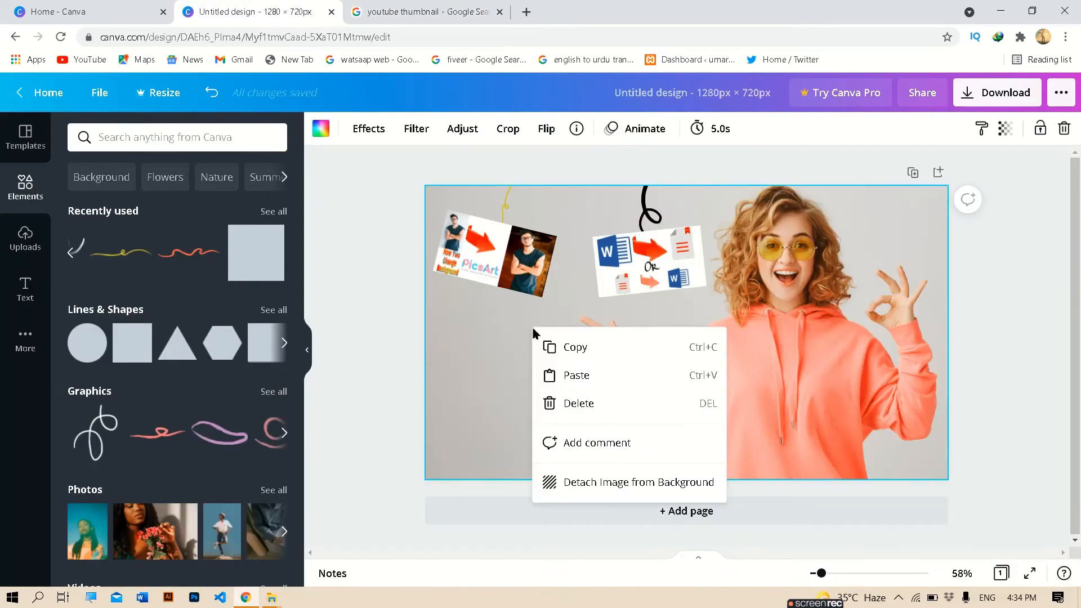
{"action": "left_click", "coordinate": [592, 377]}
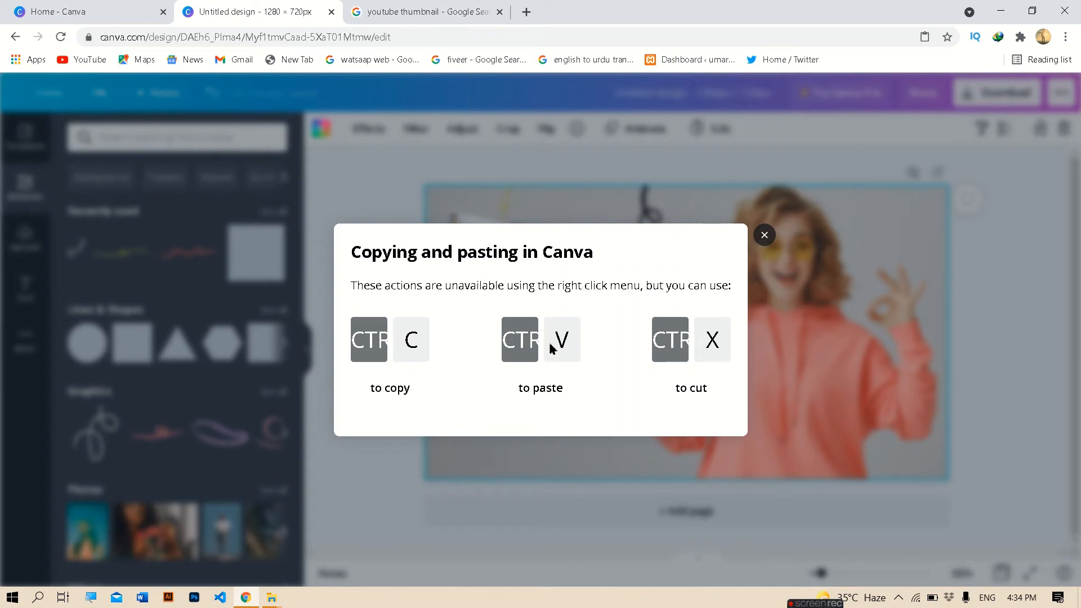
{"action": "key", "text": "ctrl+v"}
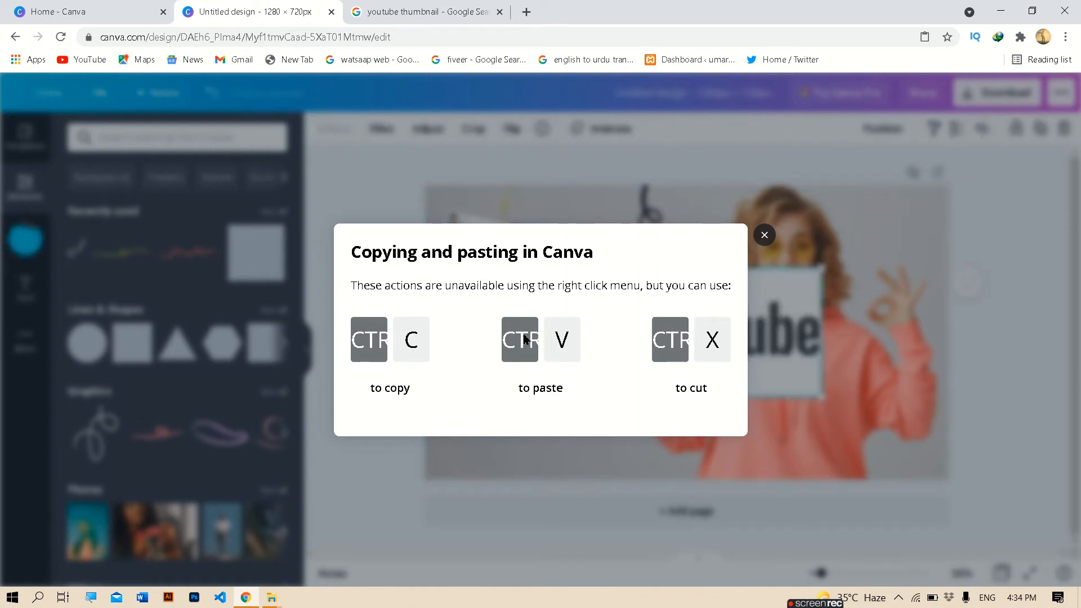
{"action": "left_click", "coordinate": [765, 235]}
Shrink the pasted YouTube logo, place it between the two hanging thumbnails beside the girl's pointing finger and send it to the back
{"action": "left_click_drag", "start_coordinate": [821, 396], "coordinate": [698, 370]}
{"action": "left_click_drag", "start_coordinate": [635, 323], "coordinate": [591, 328]}
{"action": "left_click_drag", "start_coordinate": [653, 342], "coordinate": [590, 296]}
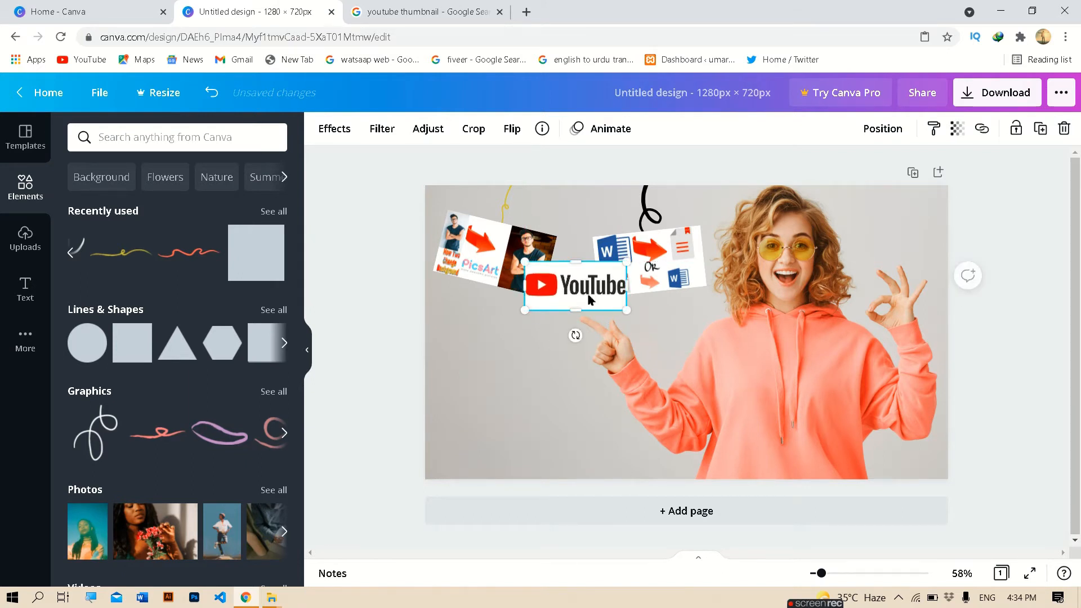
{"action": "right_click", "coordinate": [590, 298]}
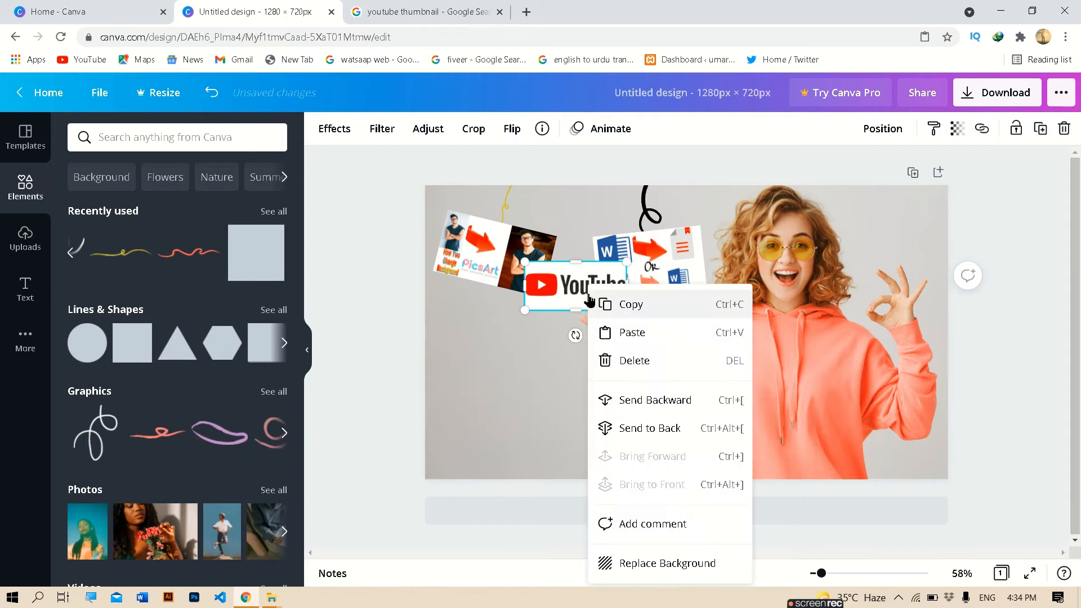
{"action": "left_click", "coordinate": [639, 429]}
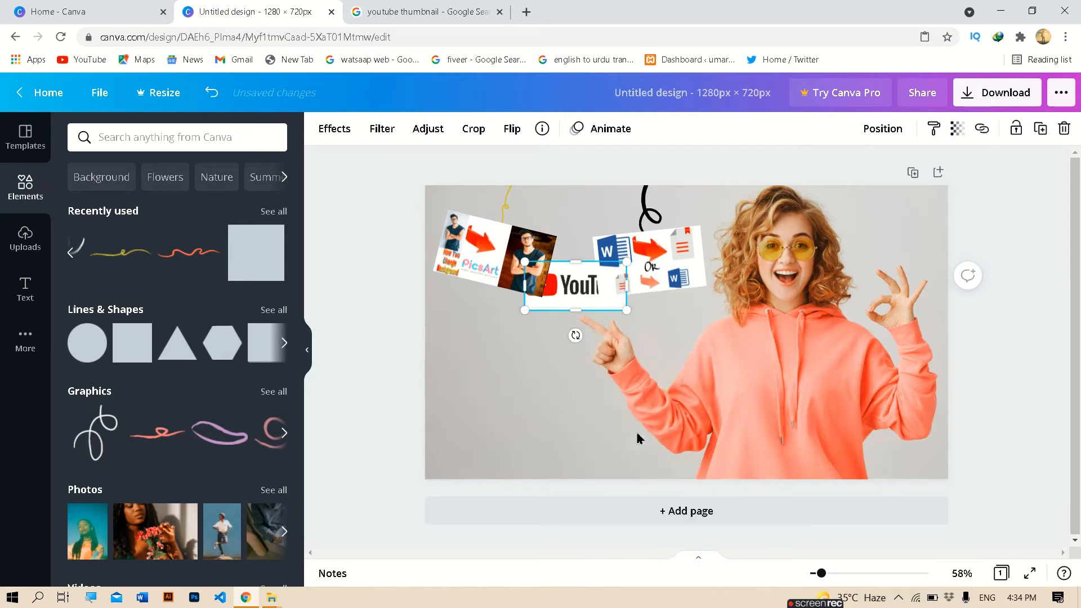
Try sending the Word-to-PDF thumbnail behind the YouTube logo, and bring the thumbnail back to the front
{"action": "right_click", "coordinate": [655, 278]}
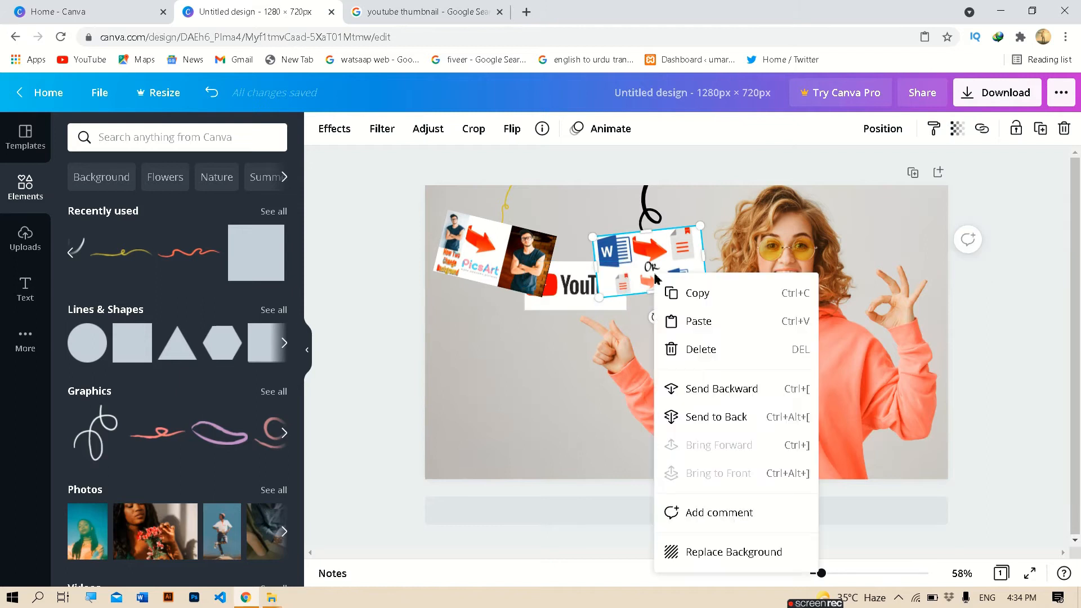
{"action": "left_click", "coordinate": [698, 389]}
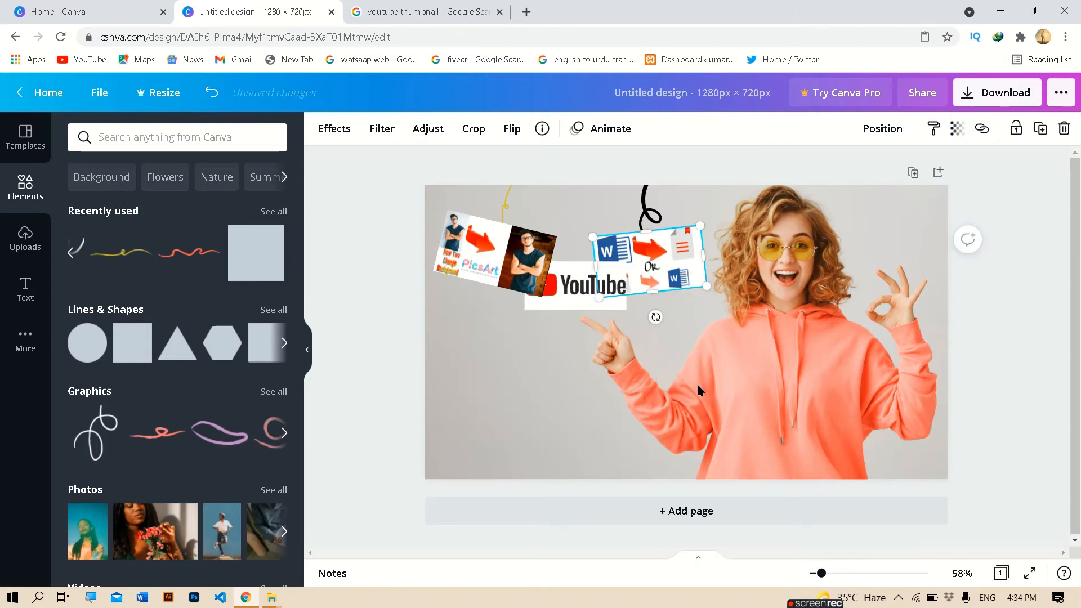
{"action": "right_click", "coordinate": [659, 254]}
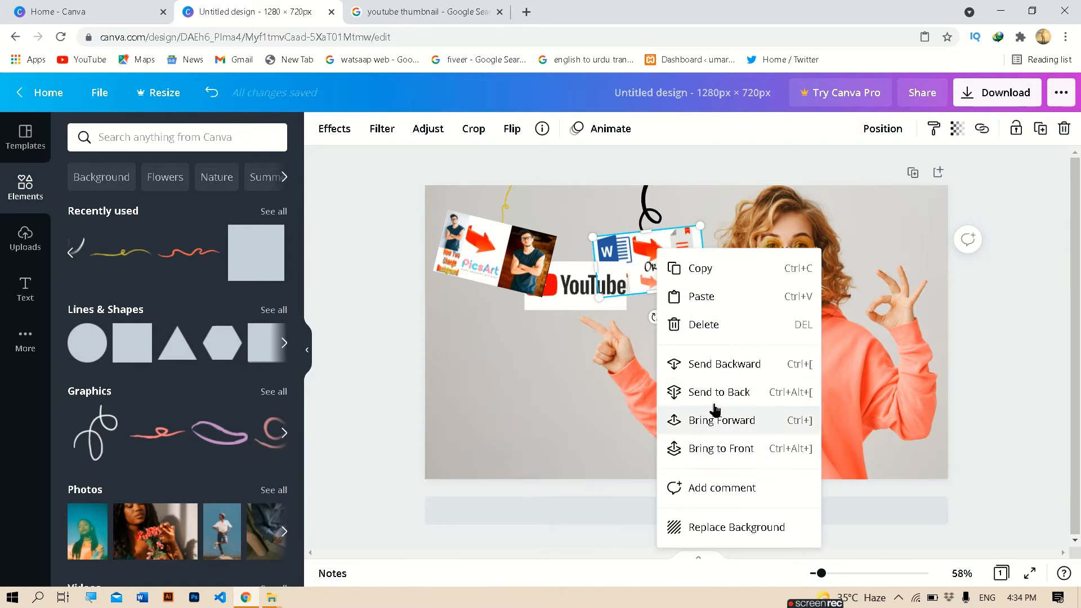
{"action": "left_click", "coordinate": [717, 400]}
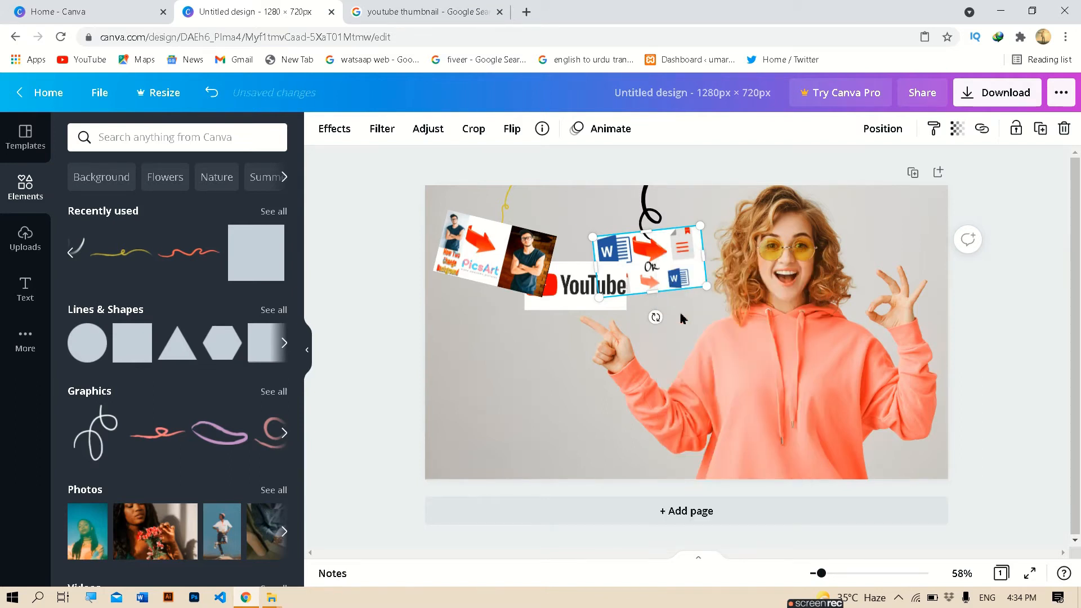
{"action": "right_click", "coordinate": [658, 279]}
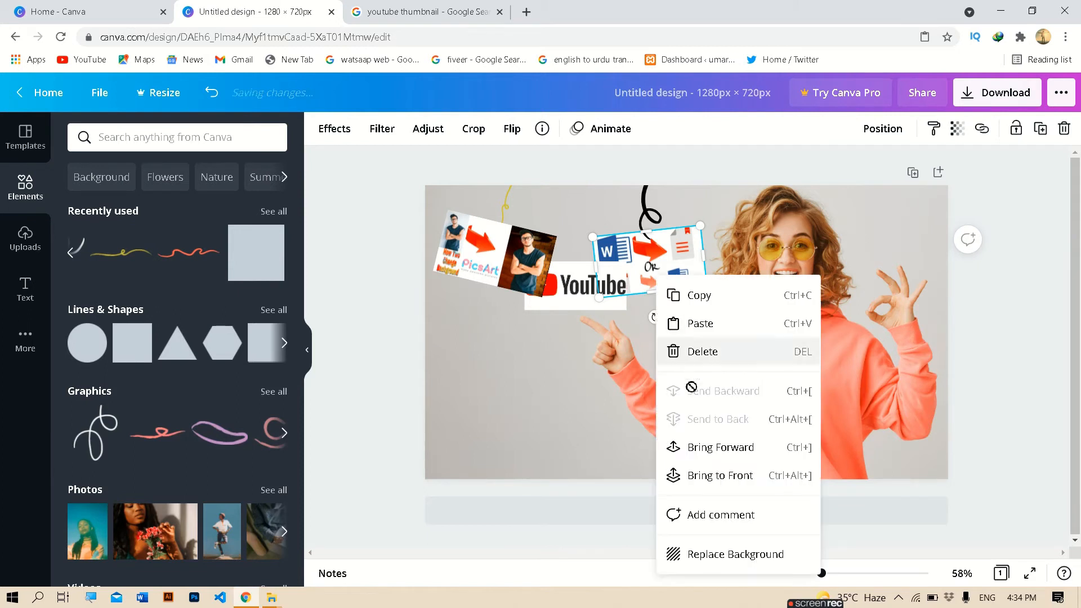
{"action": "left_click", "coordinate": [711, 475]}
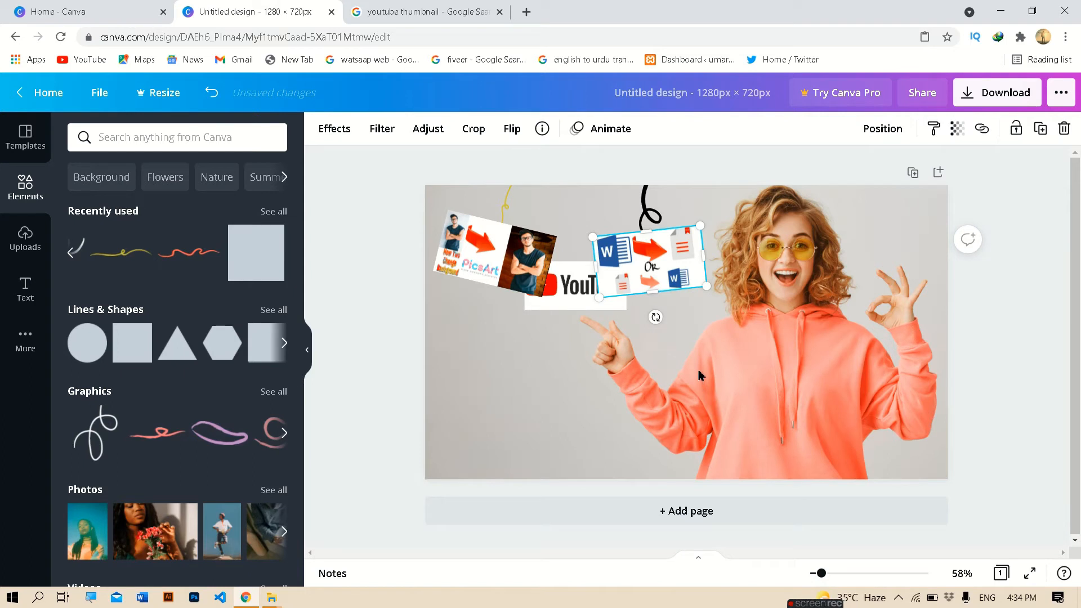
Resize the YouTube logo and position it just above the girl's pointing finger
{"action": "left_click", "coordinate": [580, 306]}
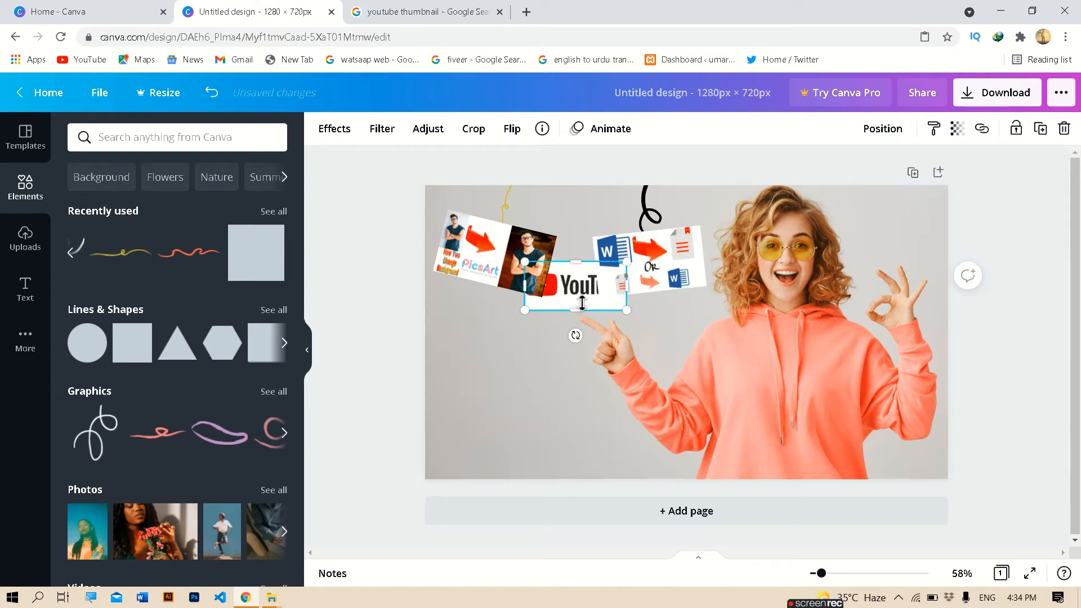
{"action": "left_click_drag", "start_coordinate": [625, 313], "coordinate": [576, 290]}
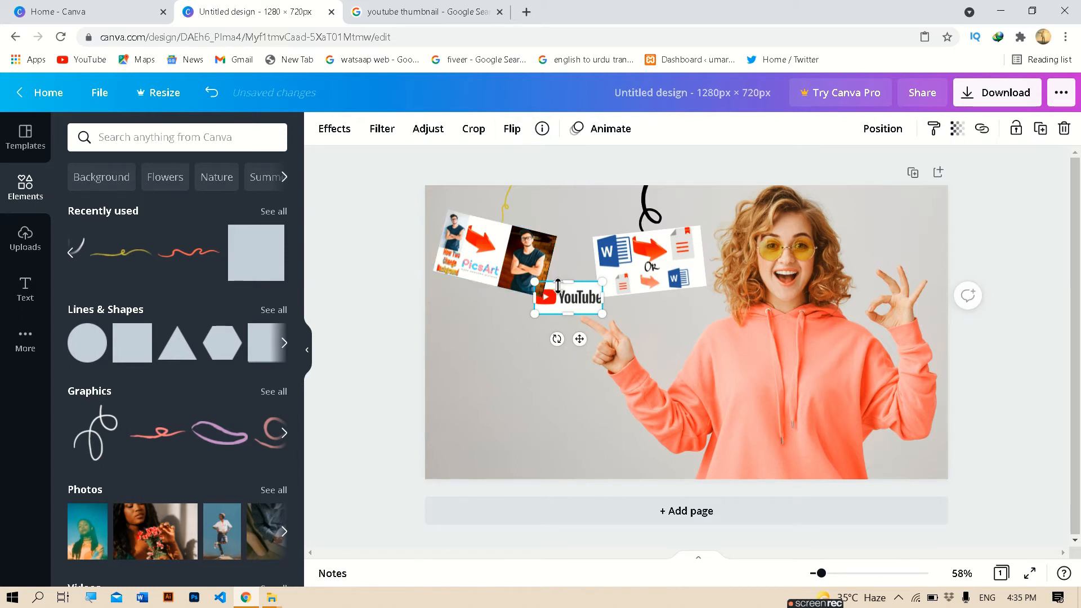
{"action": "left_click_drag", "start_coordinate": [603, 318], "coordinate": [650, 355]}
{"action": "mouse_move", "coordinate": [567, 304]}
{"action": "left_mouse_down"}
{"action": "mouse_move", "coordinate": [570, 277]}
{"action": "mouse_move", "coordinate": [566, 304]}
{"action": "mouse_move", "coordinate": [514, 302]}
{"action": "mouse_move", "coordinate": [514, 315]}
{"action": "mouse_move", "coordinate": [490, 316]}
{"action": "mouse_move", "coordinate": [566, 284]}
{"action": "left_mouse_up"}
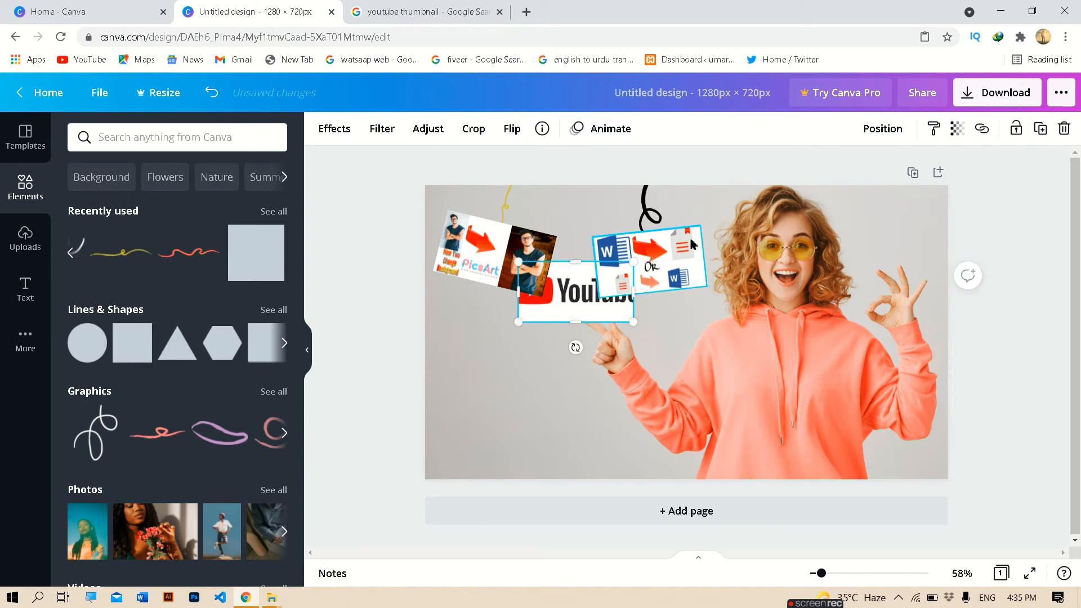
Shrink the Word-to-PDF and PicsArt thumbnails slightly to uncover more of the YouTube logo, and nudge the logo upward
{"action": "left_click", "coordinate": [664, 249]}
{"action": "left_click_drag", "start_coordinate": [598, 297], "coordinate": [676, 279]}
{"action": "left_click", "coordinate": [492, 264]}
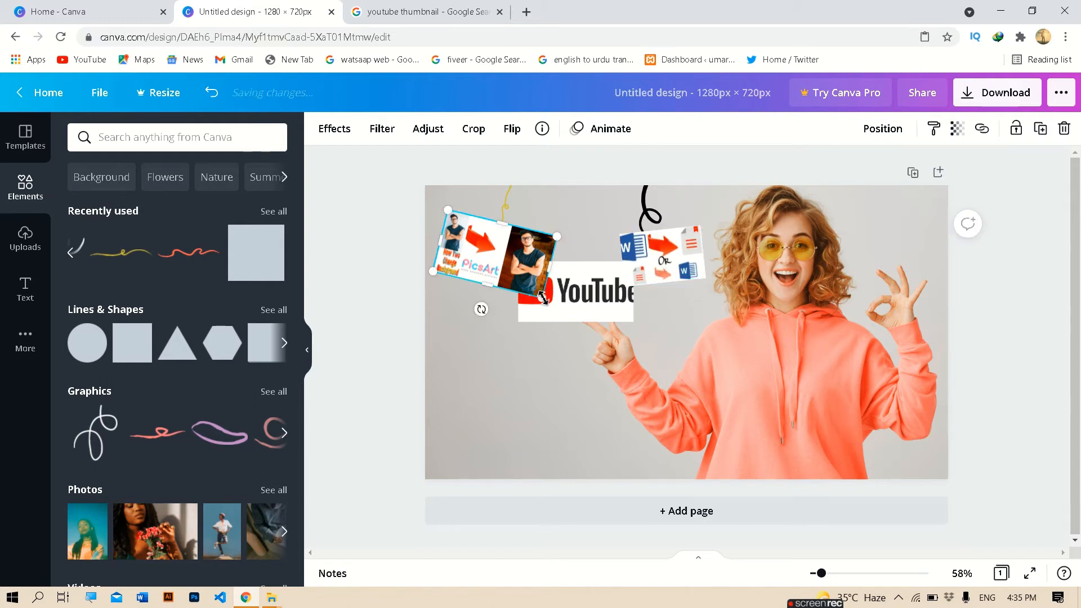
{"action": "left_click_drag", "start_coordinate": [525, 291], "coordinate": [531, 288]}
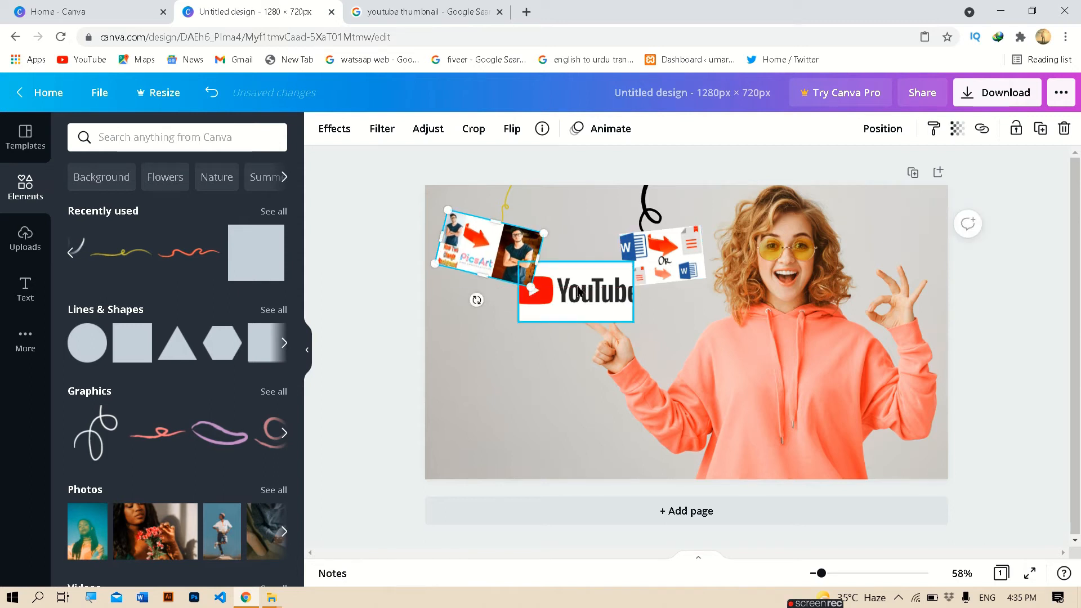
{"action": "left_click_drag", "start_coordinate": [580, 291], "coordinate": [579, 282]}
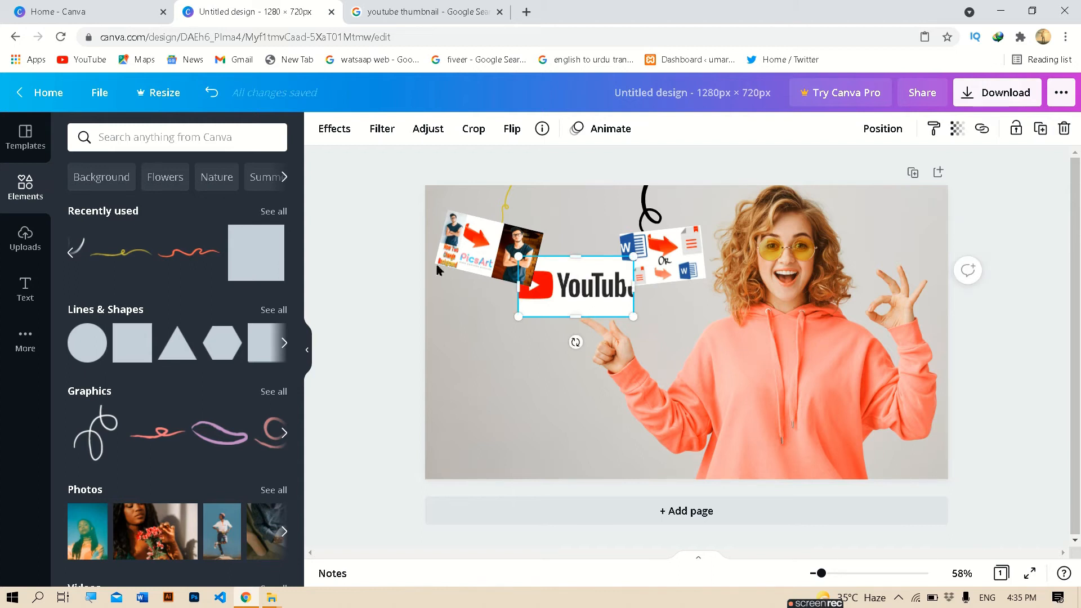
Add a small tilted yellow looped line as the YouTube logo's hanging string, sent to the back, and shrink the logo slightly
{"action": "left_click", "coordinate": [141, 256]}
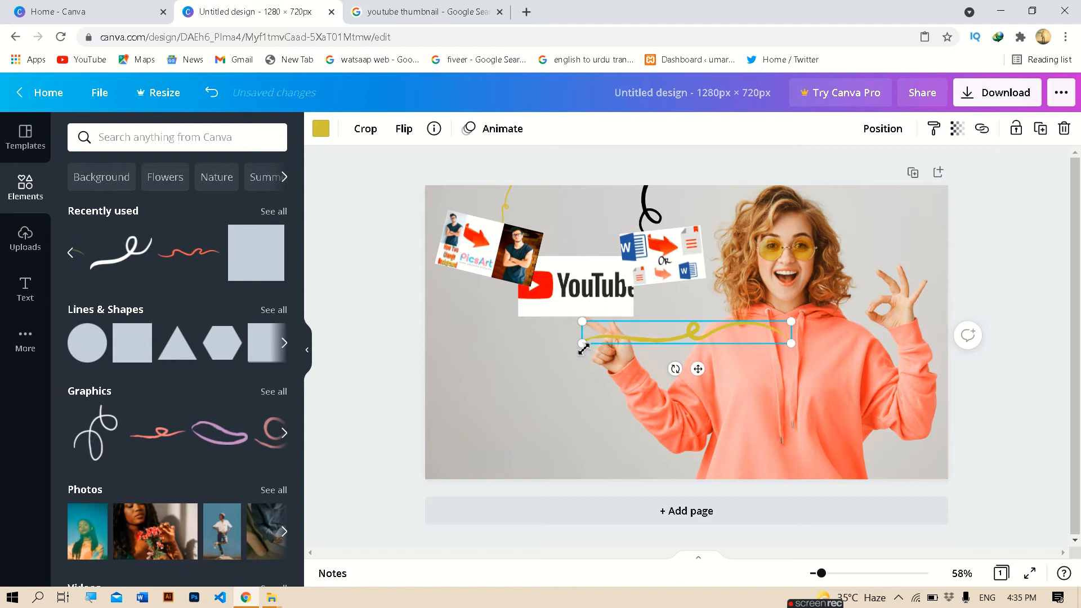
{"action": "left_click_drag", "start_coordinate": [583, 346], "coordinate": [686, 332]}
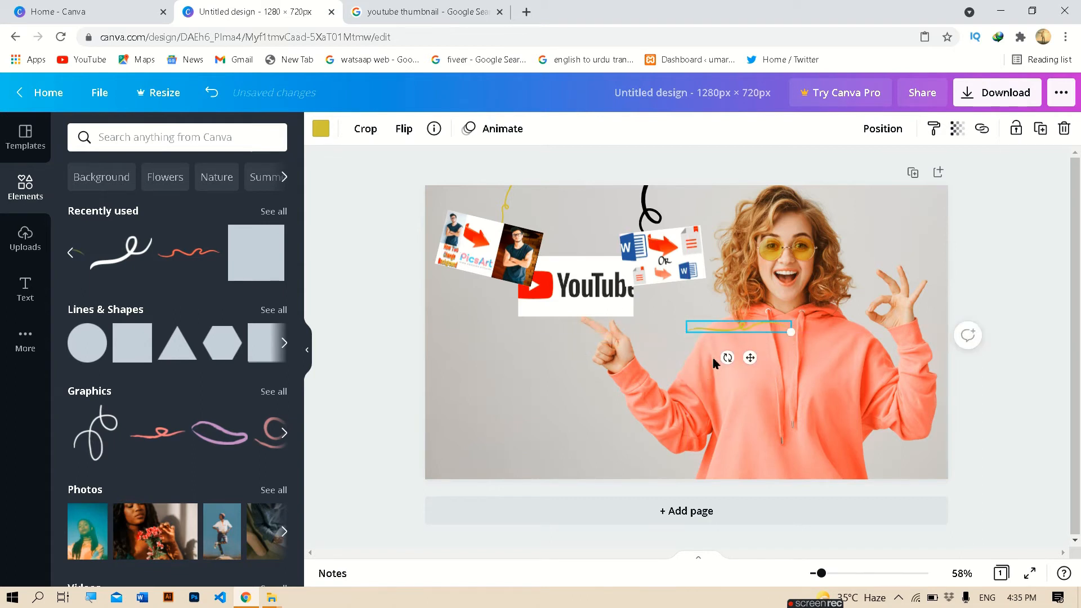
{"action": "left_click_drag", "start_coordinate": [737, 371], "coordinate": [825, 391]}
{"action": "mouse_move", "coordinate": [743, 324]}
{"action": "left_mouse_down"}
{"action": "mouse_move", "coordinate": [693, 307]}
{"action": "mouse_move", "coordinate": [587, 223]}
{"action": "left_mouse_up"}
{"action": "right_click", "coordinate": [586, 223]}
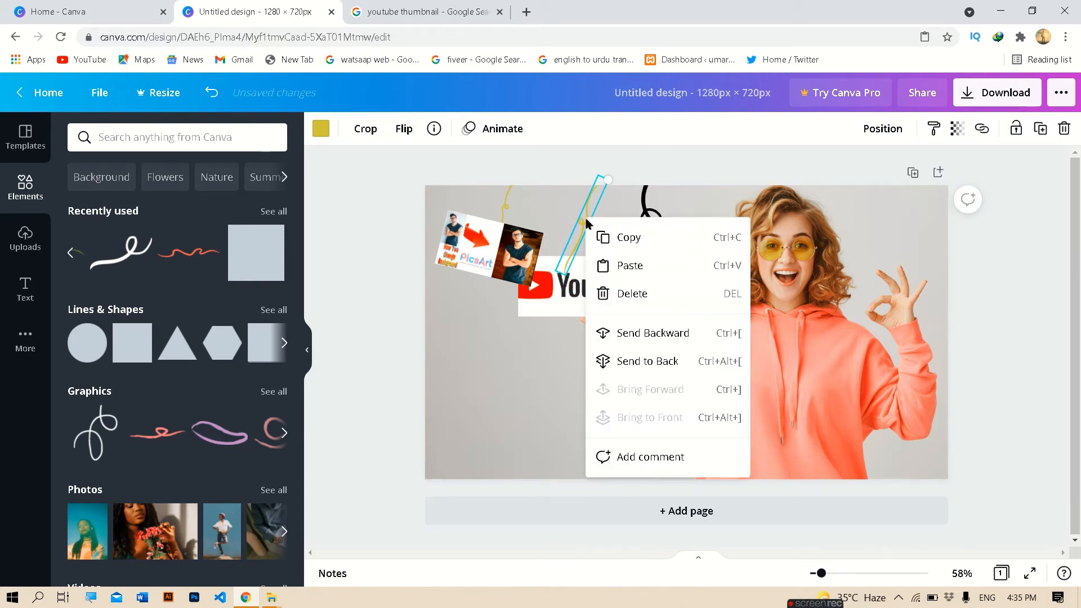
{"action": "left_click", "coordinate": [652, 361]}
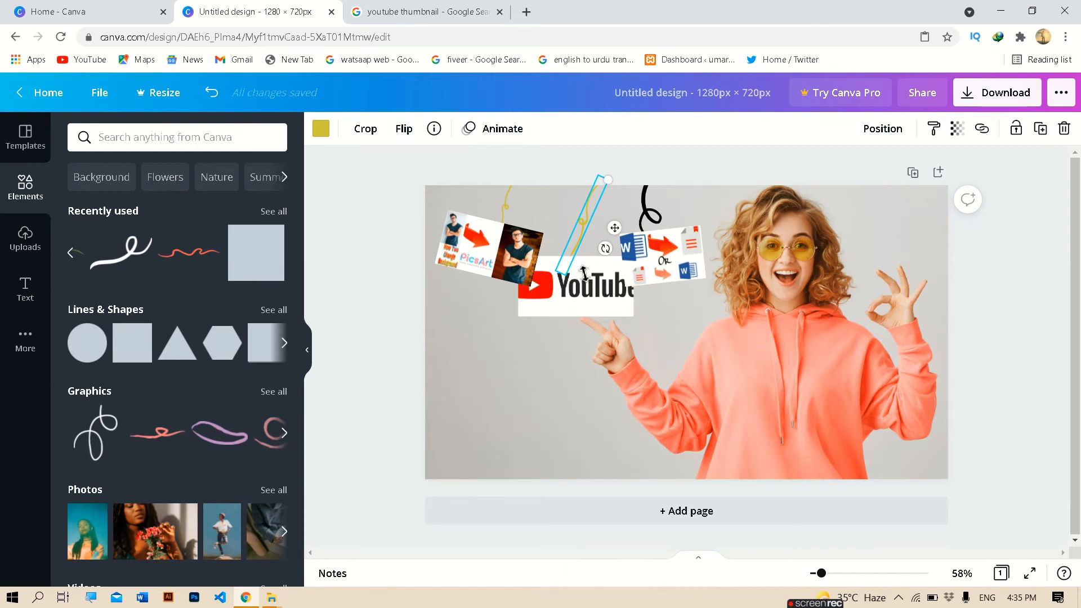
{"action": "left_click", "coordinate": [598, 292]}
{"action": "left_click_drag", "start_coordinate": [635, 322], "coordinate": [627, 317]}
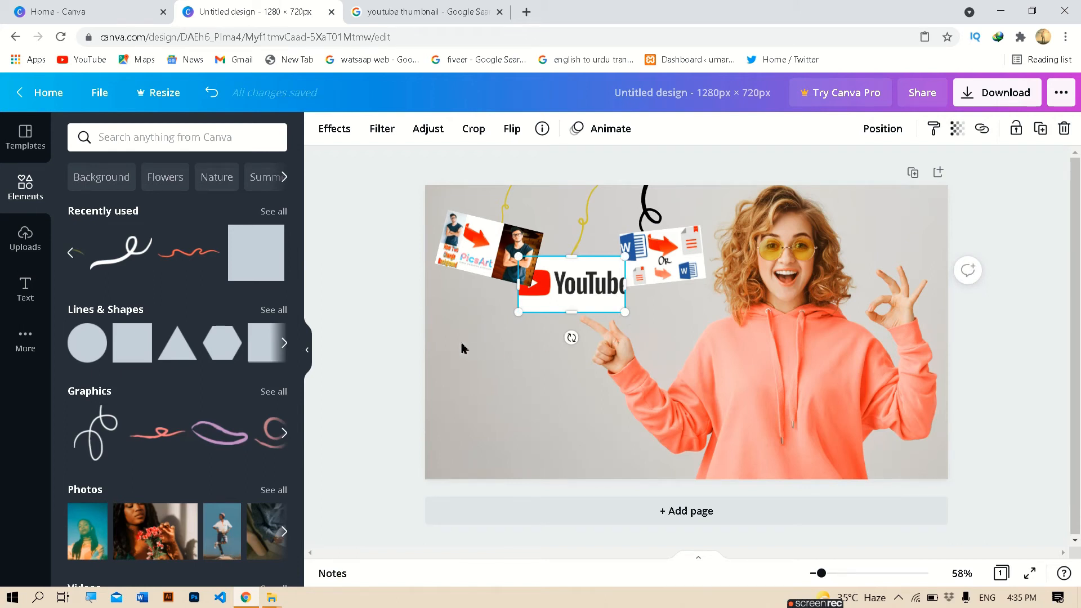
Browse the font combinations and add the "PLANET ARCADIA" text style to the page
{"action": "left_click", "coordinate": [20, 290]}
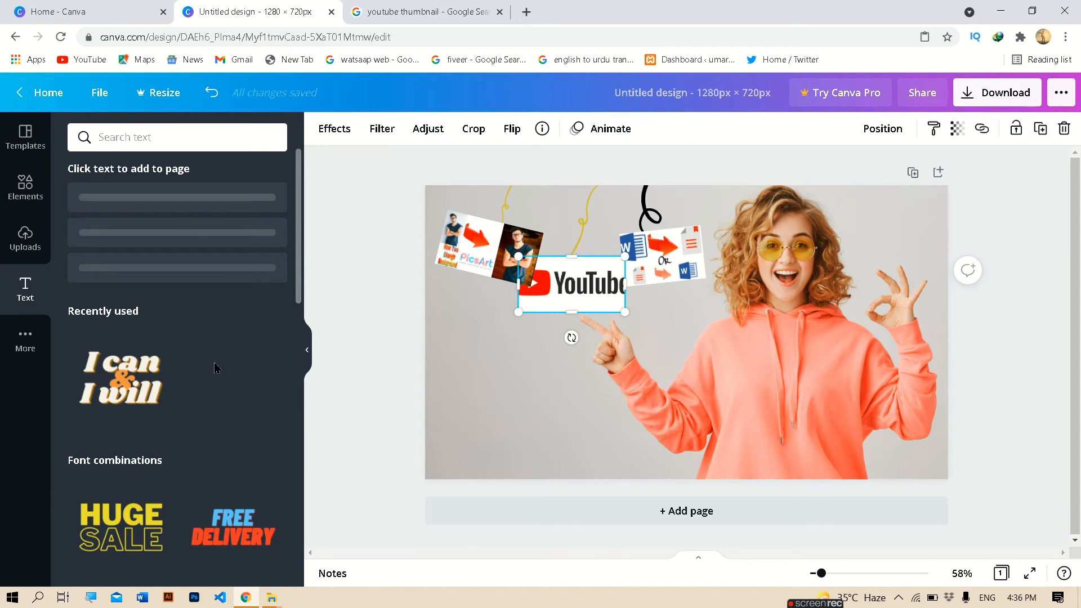
{"action": "scroll", "coordinate": [215, 368], "scroll_direction": "down", "scroll_amount": 4}
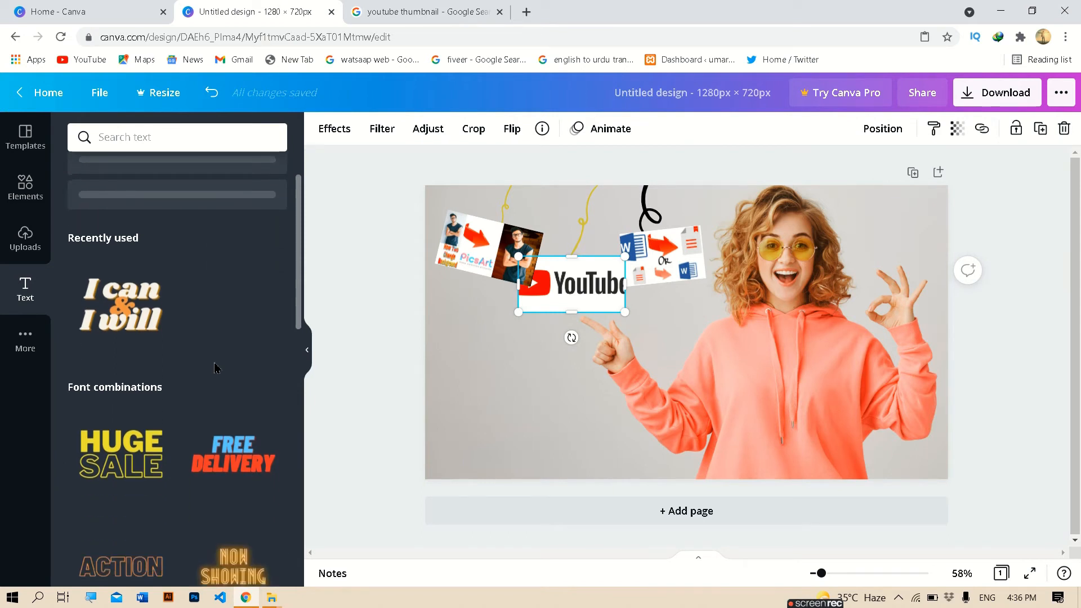
{"action": "scroll", "coordinate": [216, 369], "scroll_direction": "down", "scroll_amount": 3}
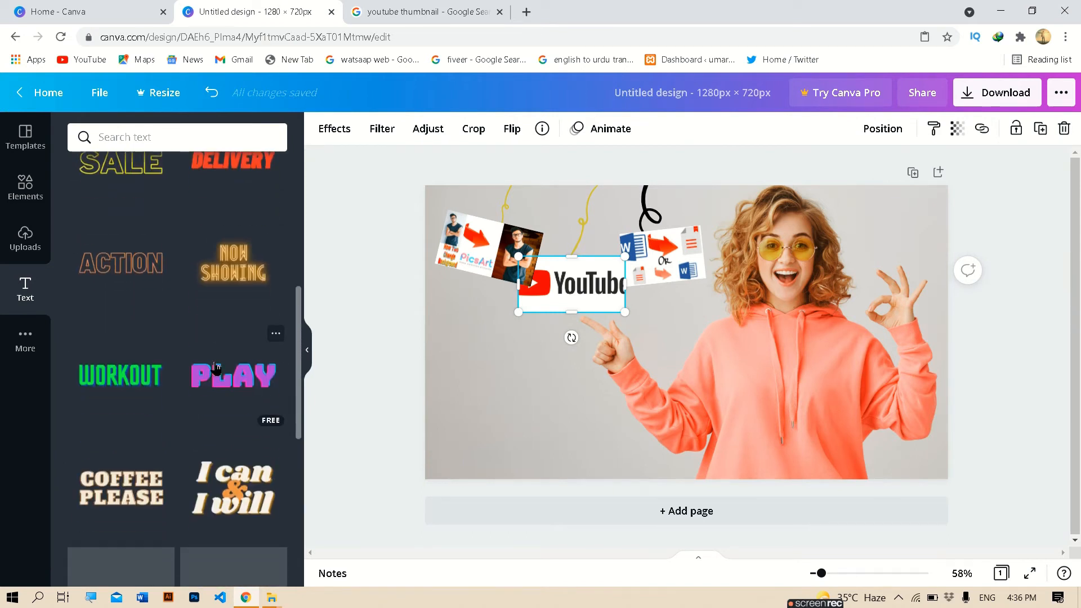
{"action": "scroll", "coordinate": [216, 369], "scroll_direction": "up", "scroll_amount": 3}
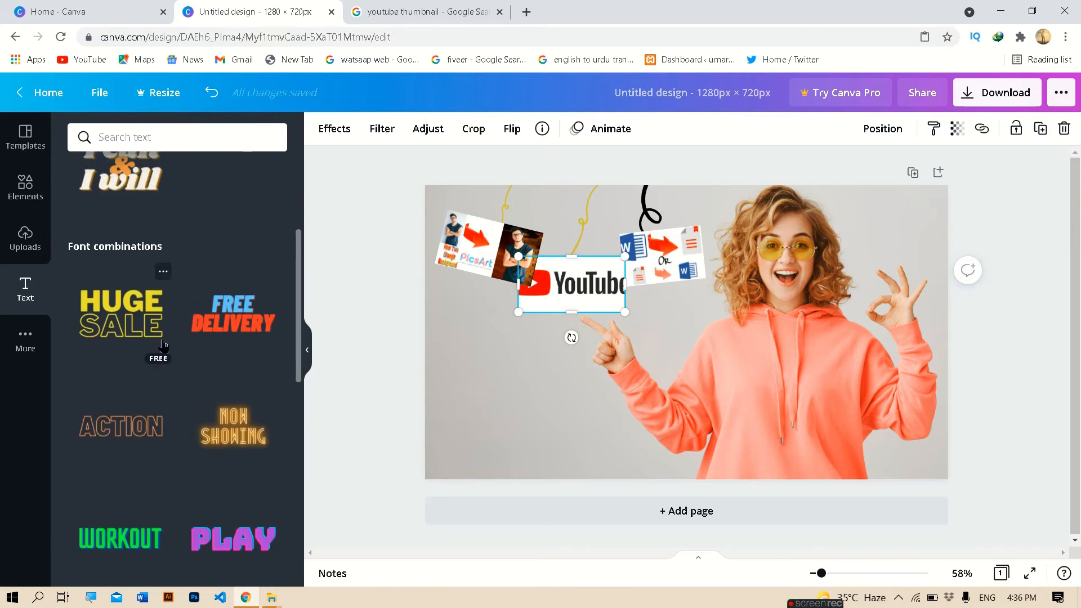
{"action": "scroll", "coordinate": [162, 348], "scroll_direction": "up", "scroll_amount": 2}
{"action": "scroll", "coordinate": [163, 345], "scroll_direction": "up", "scroll_amount": 3}
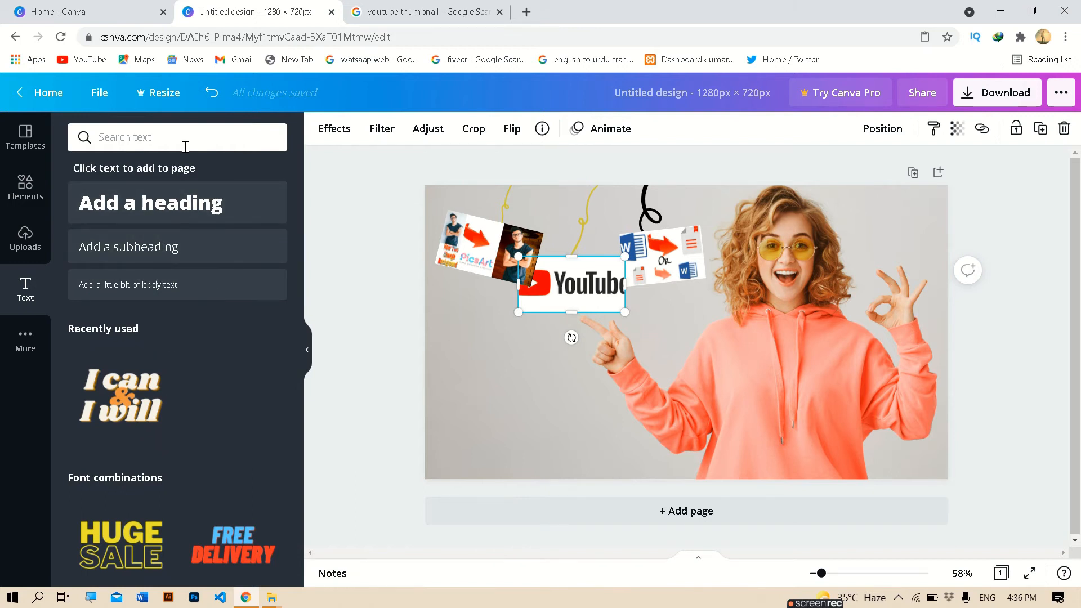
{"action": "scroll", "coordinate": [162, 436], "scroll_direction": "down", "scroll_amount": 5}
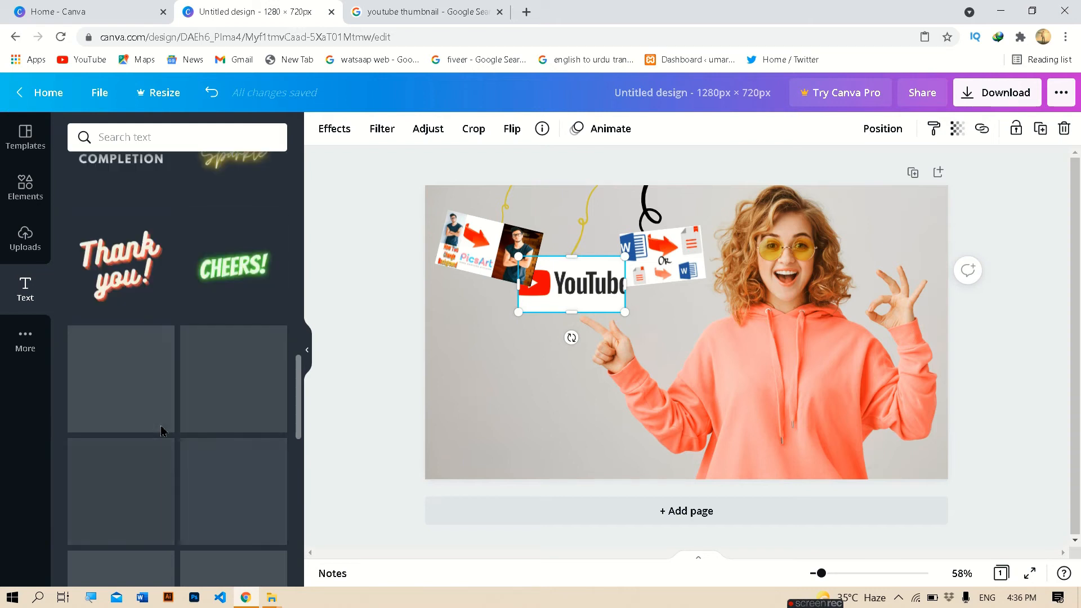
{"action": "scroll", "coordinate": [162, 431], "scroll_direction": "down", "scroll_amount": 1}
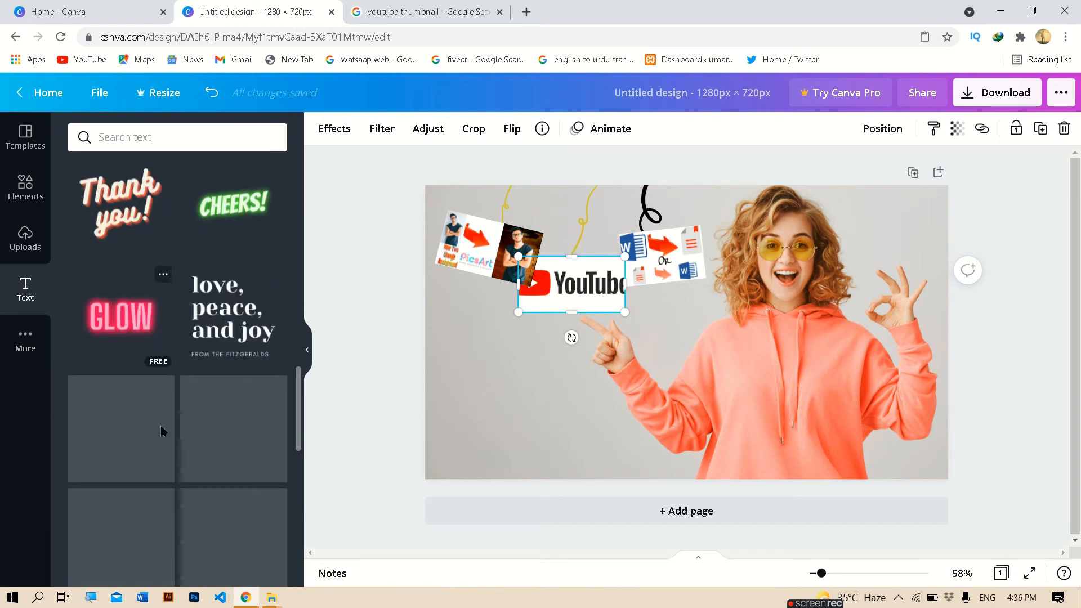
{"action": "scroll", "coordinate": [163, 432], "scroll_direction": "down", "scroll_amount": 1}
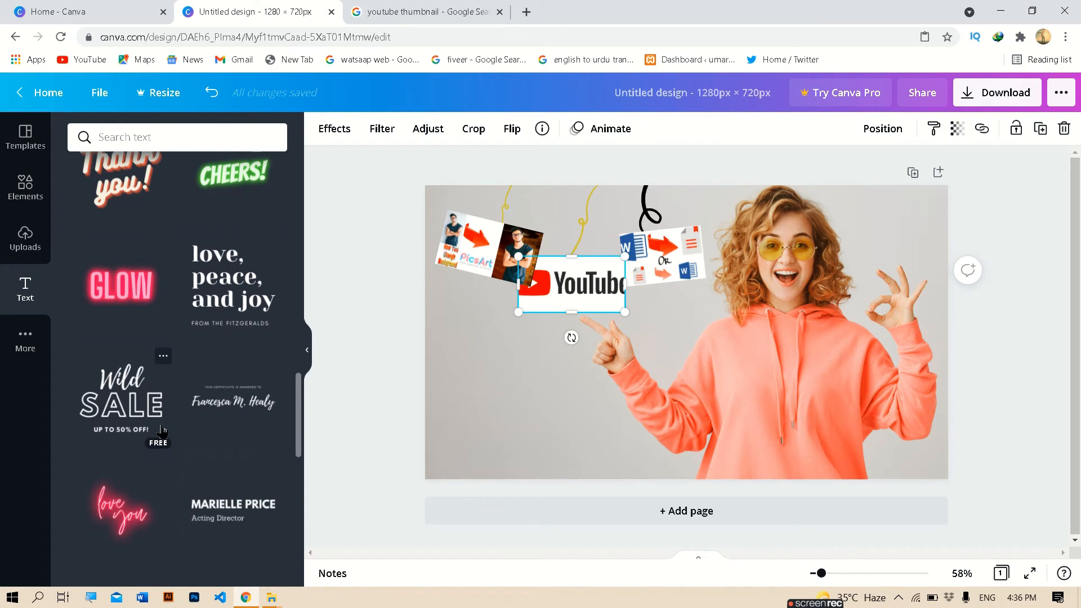
{"action": "scroll", "coordinate": [162, 431], "scroll_direction": "down", "scroll_amount": 3}
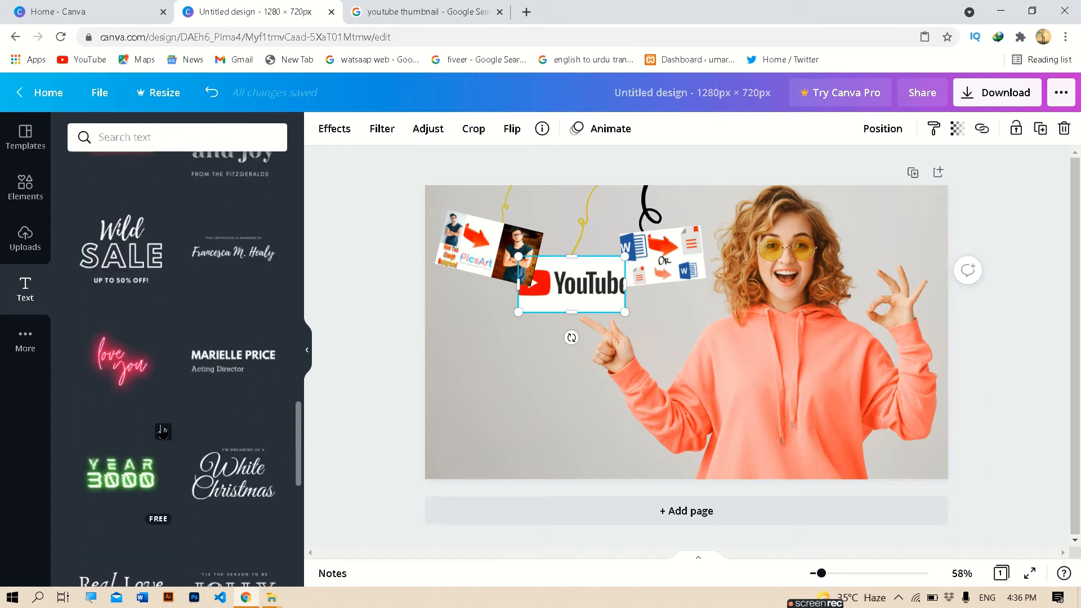
{"action": "scroll", "coordinate": [163, 431], "scroll_direction": "down", "scroll_amount": 6}
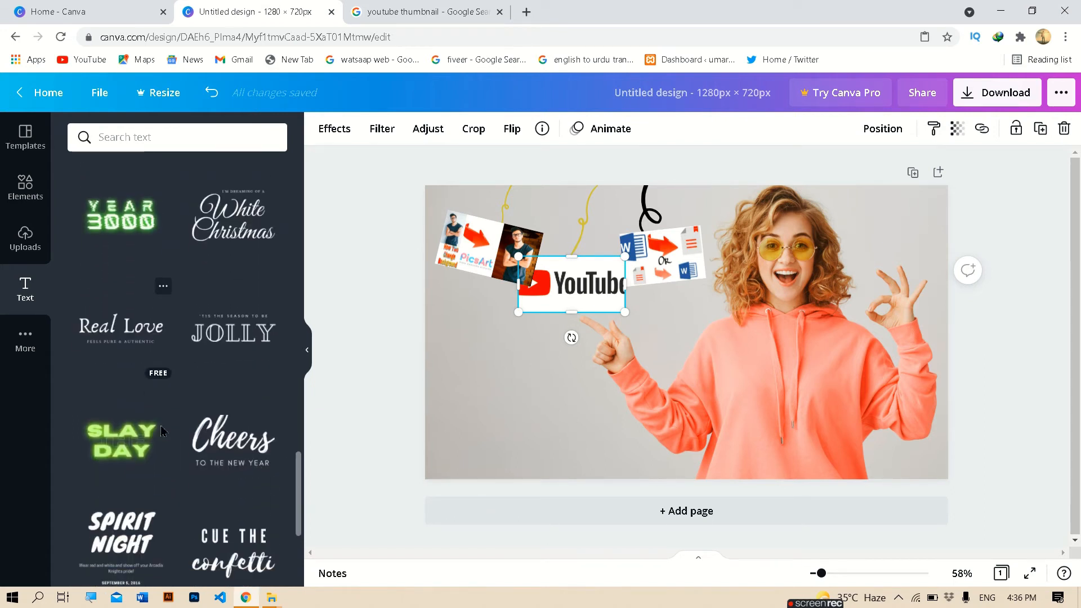
{"action": "scroll", "coordinate": [162, 431], "scroll_direction": "down", "scroll_amount": 2}
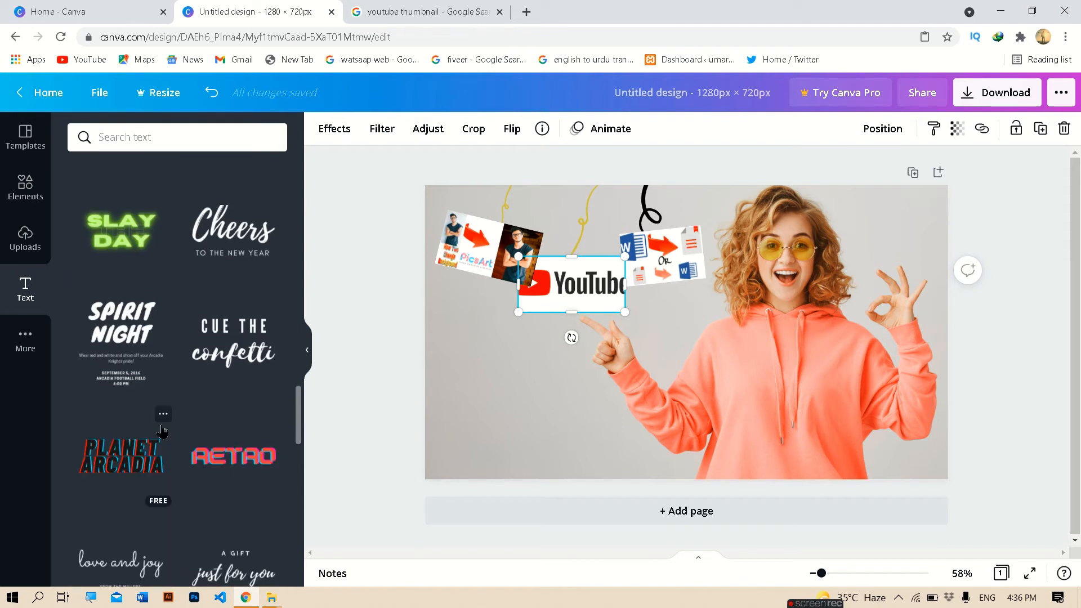
{"action": "scroll", "coordinate": [161, 431], "scroll_direction": "down", "scroll_amount": 2}
{"action": "scroll", "coordinate": [162, 431], "scroll_direction": "down", "scroll_amount": 1}
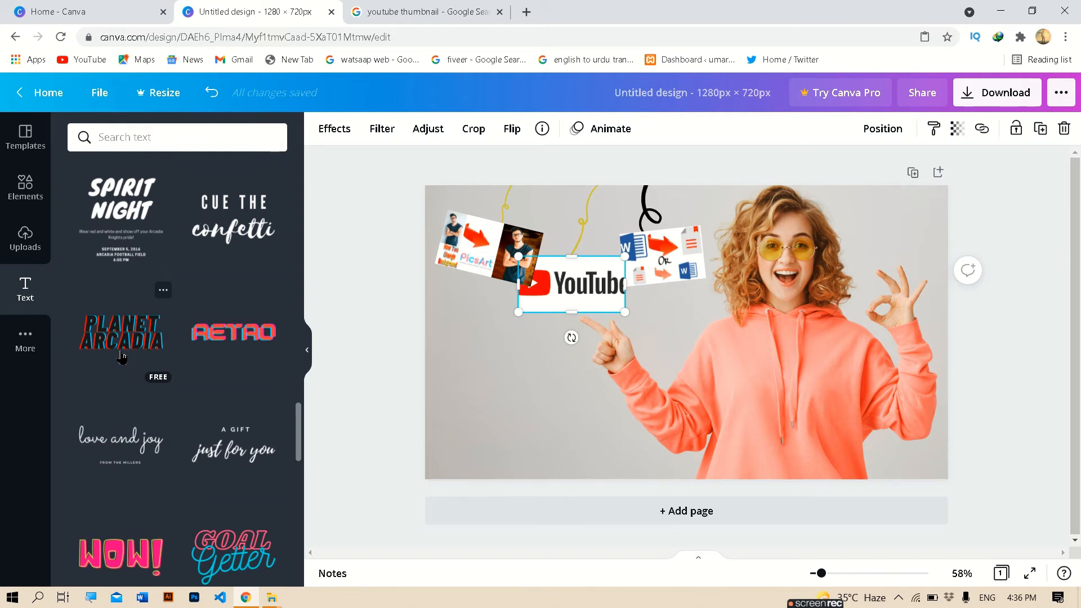
{"action": "left_click", "coordinate": [151, 341]}
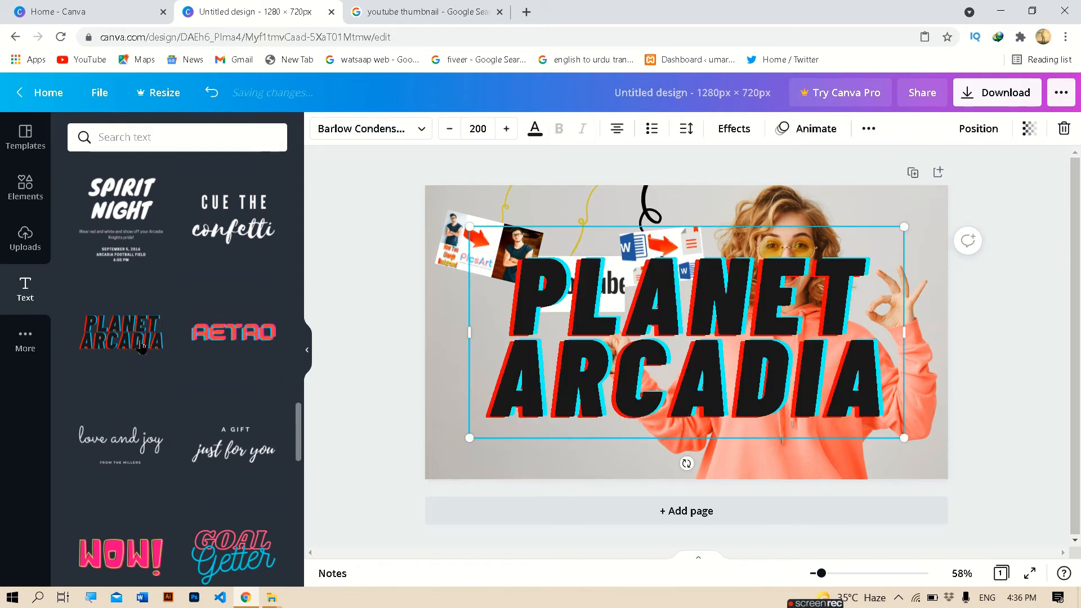
Replace the "PLANET ARCADIA" wording with "MAKE PROFESSIONAL THUMBNAIL"
{"action": "left_click", "coordinate": [870, 376]}
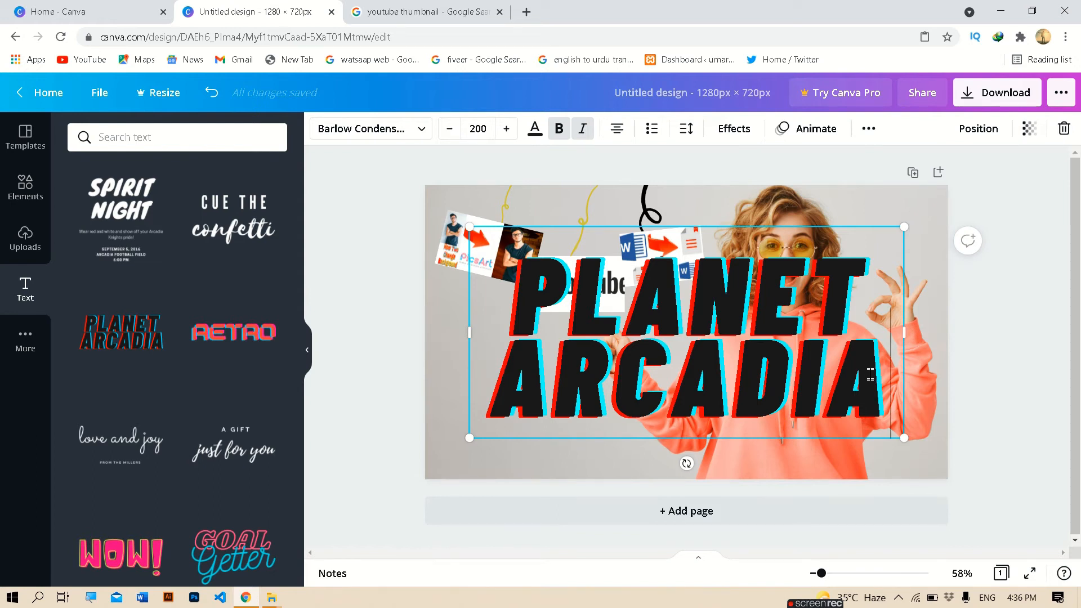
{"action": "key", "text": "BackSpace"}
{"action": "key", "text": "BackSpace"}
{"action": "key", "text": "BackSpace"}
{"action": "key", "text": "BackSpace"}
{"action": "key", "text": "BackSpace"}
{"action": "key", "text": "BackSpace"}
{"action": "key", "text": "BackSpace"}
{"action": "key", "text": "BackSpace"}
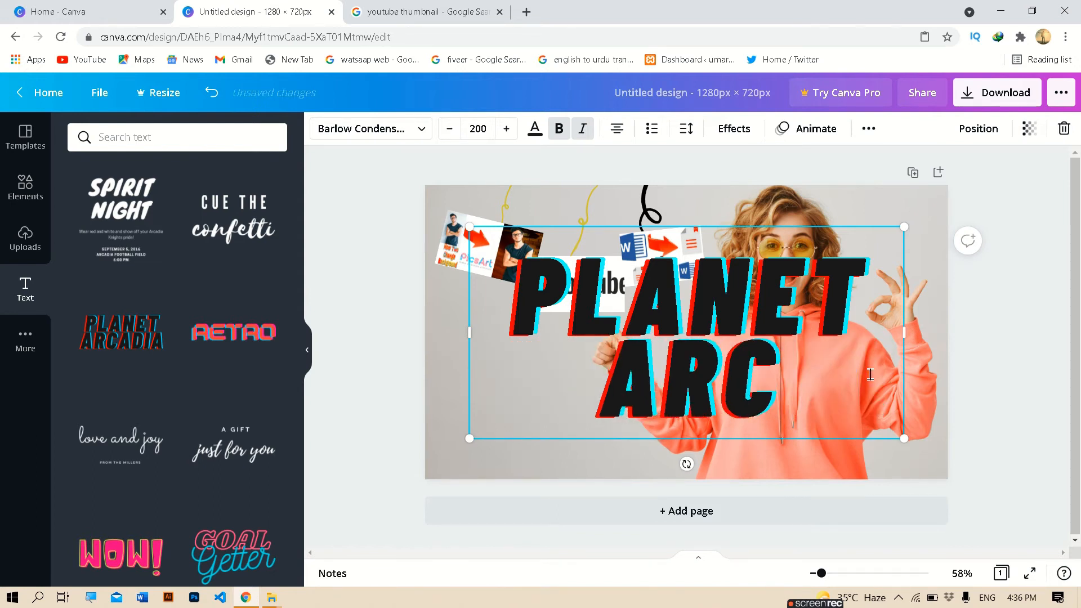
{"action": "key", "text": "BackSpace"}
{"action": "key", "text": "BackSpace"}
{"action": "key", "text": "BackSpace"}
{"action": "key", "text": "BackSpace"}
{"action": "key", "text": "BackSpace"}
{"action": "key", "text": "BackSpace"}
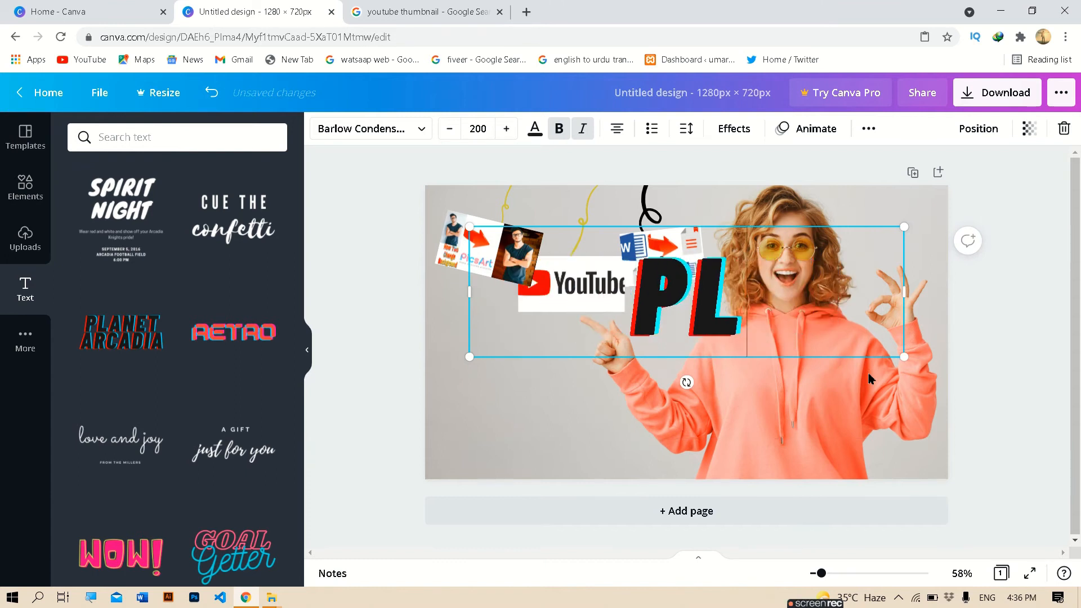
{"action": "type", "text": "MAKE"}
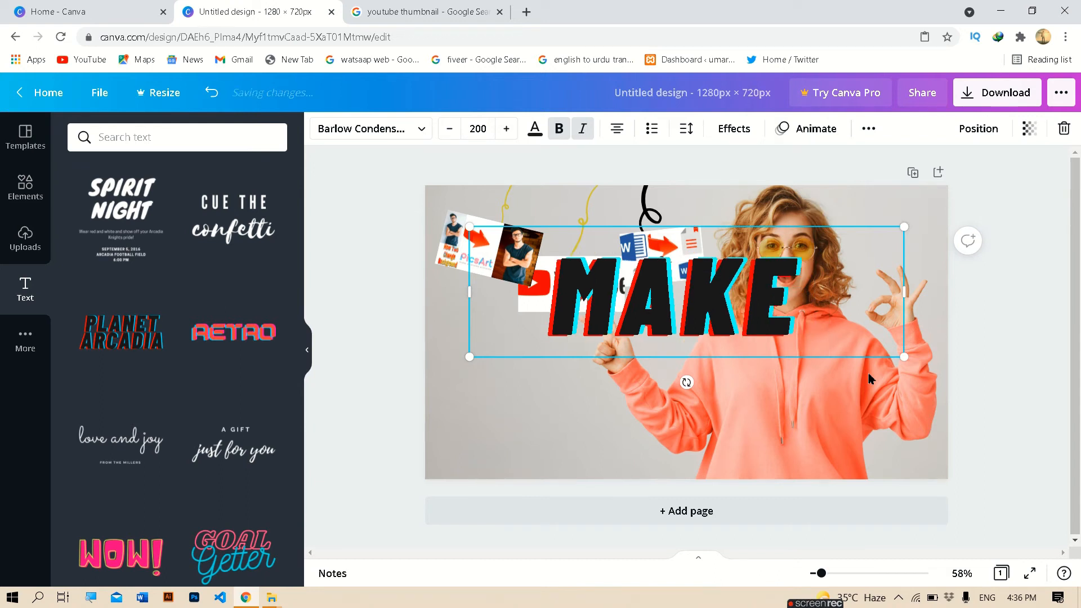
{"action": "type", "text": " PRO"}
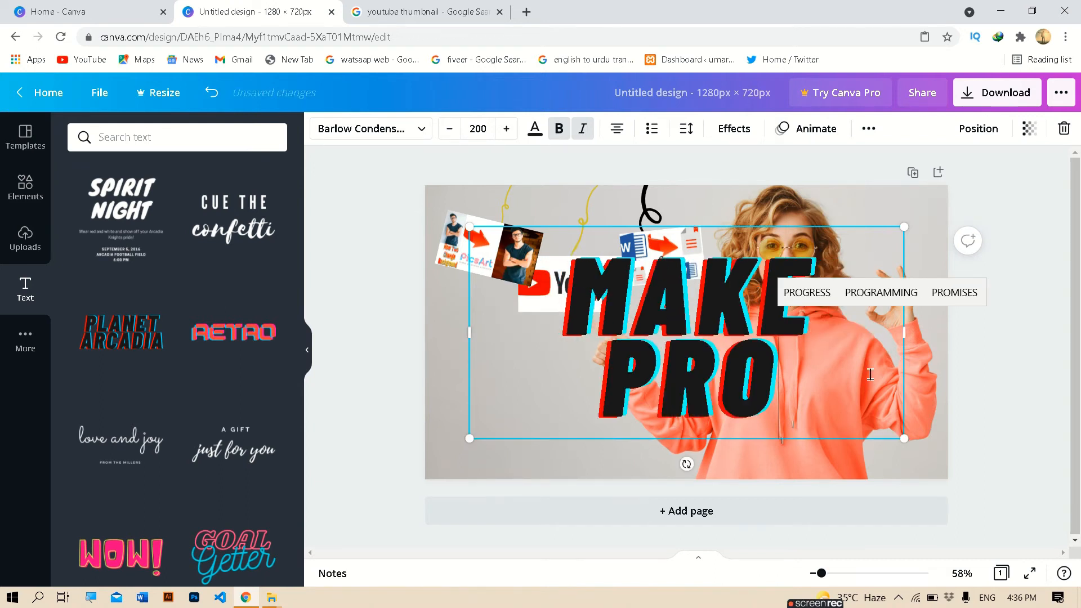
{"action": "type", "text": "FESSIONAL"}
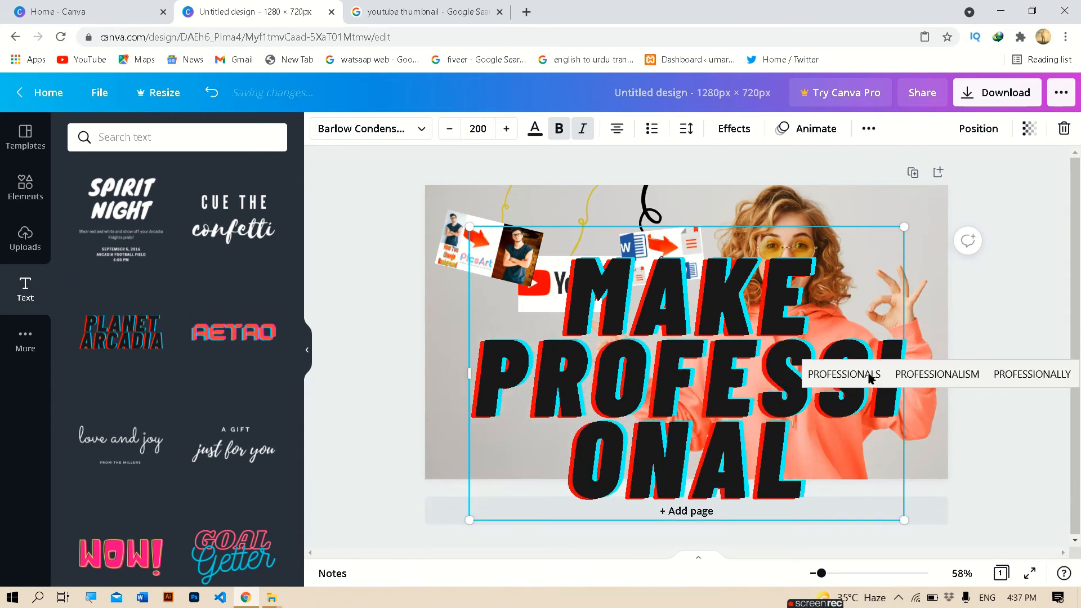
{"action": "type", "text": " TH"}
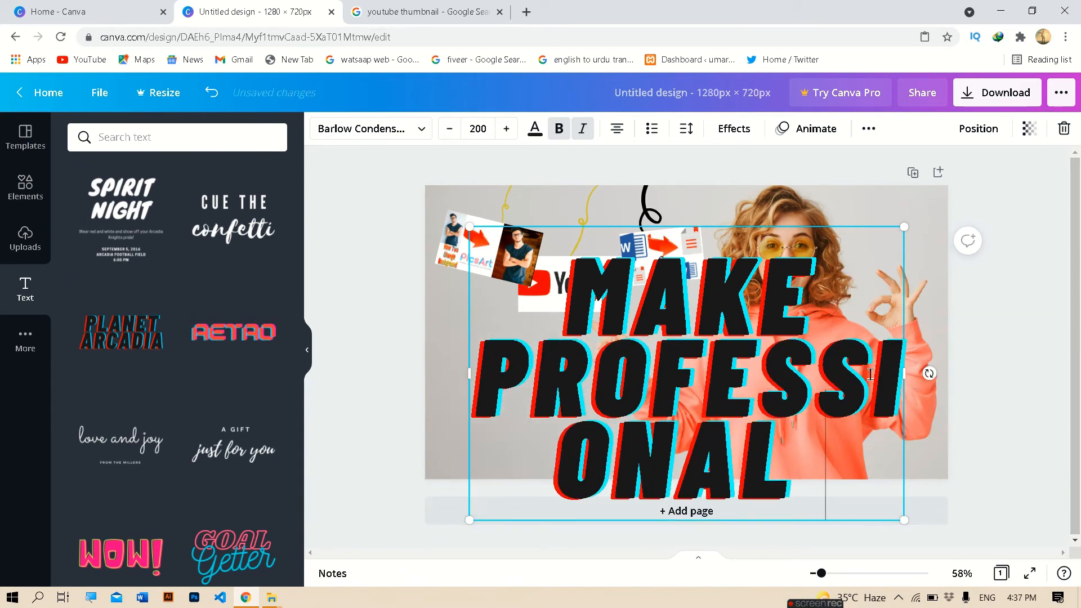
{"action": "type", "text": "UM"}
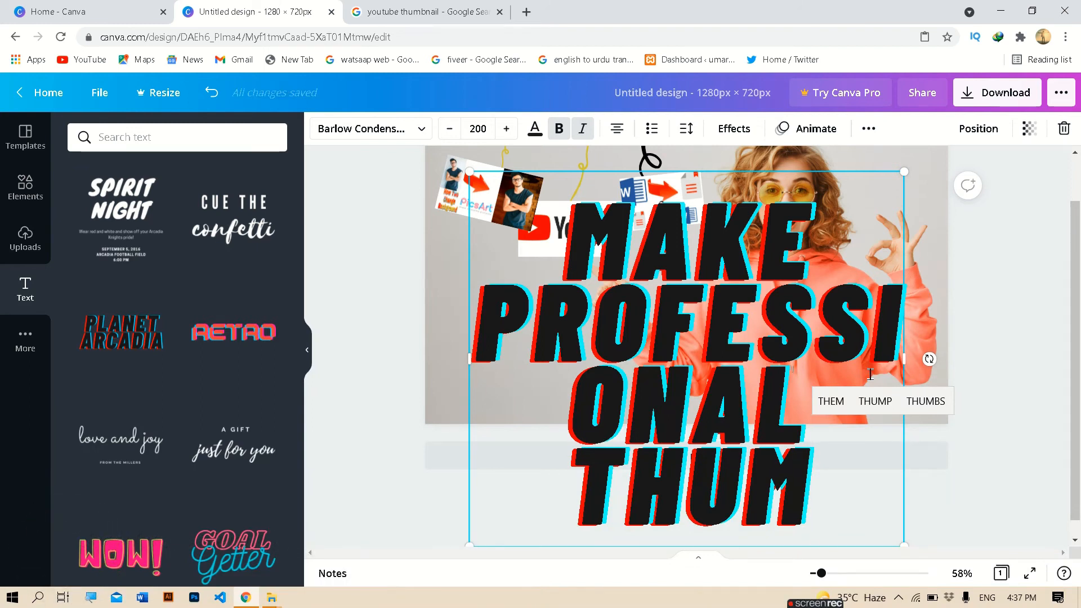
{"action": "type", "text": "BNAIL"}
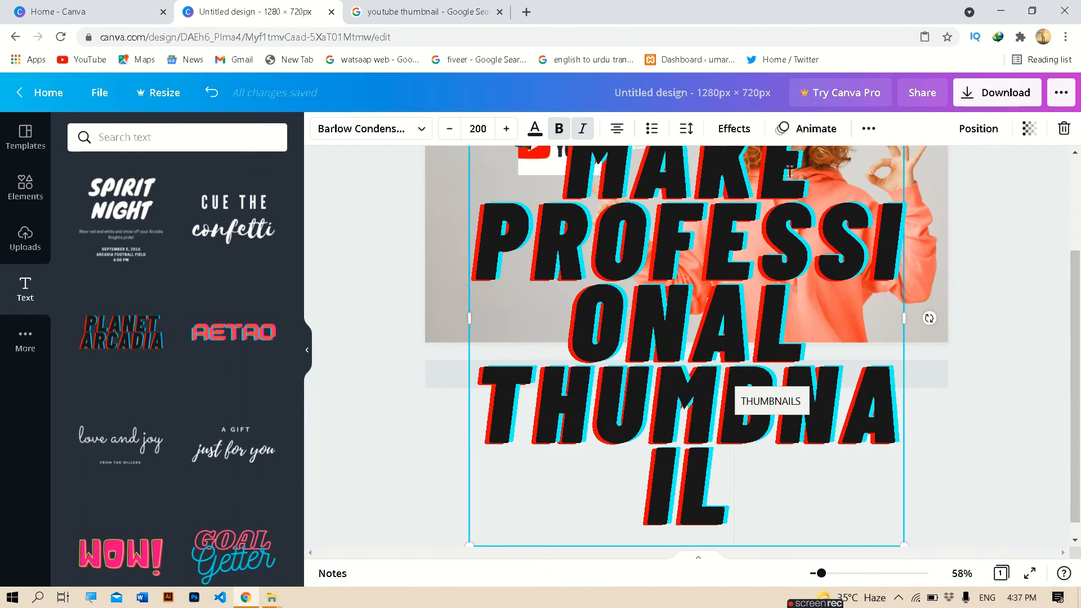
Reduce the title's font size to 129 so "PROFESSIONAL" fits on a single line
{"action": "left_click", "coordinate": [450, 129]}
{"action": "left_click", "coordinate": [450, 129]}
{"action": "left_click", "coordinate": [450, 129]}
{"action": "left_click", "coordinate": [450, 129]}
{"action": "left_click", "coordinate": [449, 129]}
{"action": "left_click", "coordinate": [450, 129]}
{"action": "left_click", "coordinate": [450, 129]}
{"action": "left_click", "coordinate": [450, 129]}
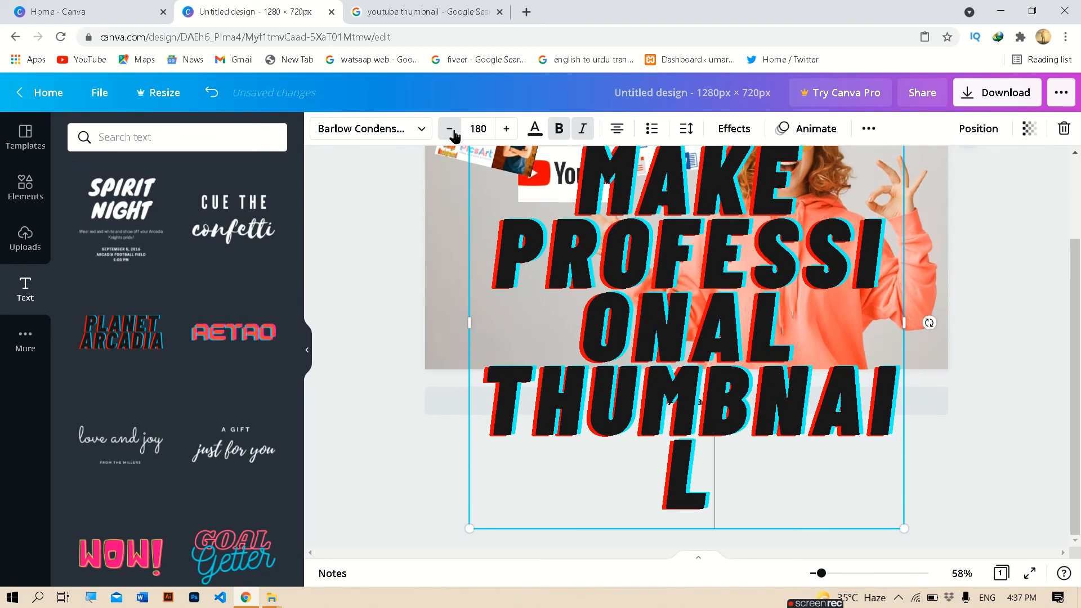
{"action": "left_click", "coordinate": [450, 129]}
{"action": "left_click", "coordinate": [450, 129]}
{"action": "left_click", "coordinate": [450, 129]}
{"action": "left_click", "coordinate": [450, 129]}
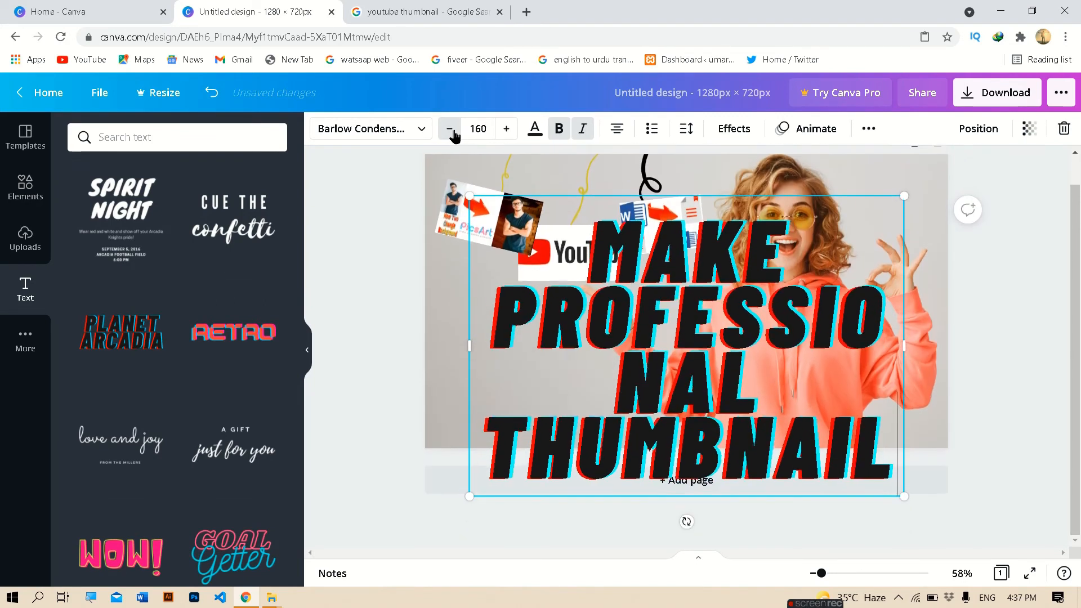
{"action": "left_click", "coordinate": [450, 129]}
{"action": "left_click", "coordinate": [453, 133]}
{"action": "left_click", "coordinate": [454, 133]}
{"action": "left_click", "coordinate": [454, 133]}
{"action": "left_click", "coordinate": [453, 133]}
{"action": "left_click", "coordinate": [450, 129]}
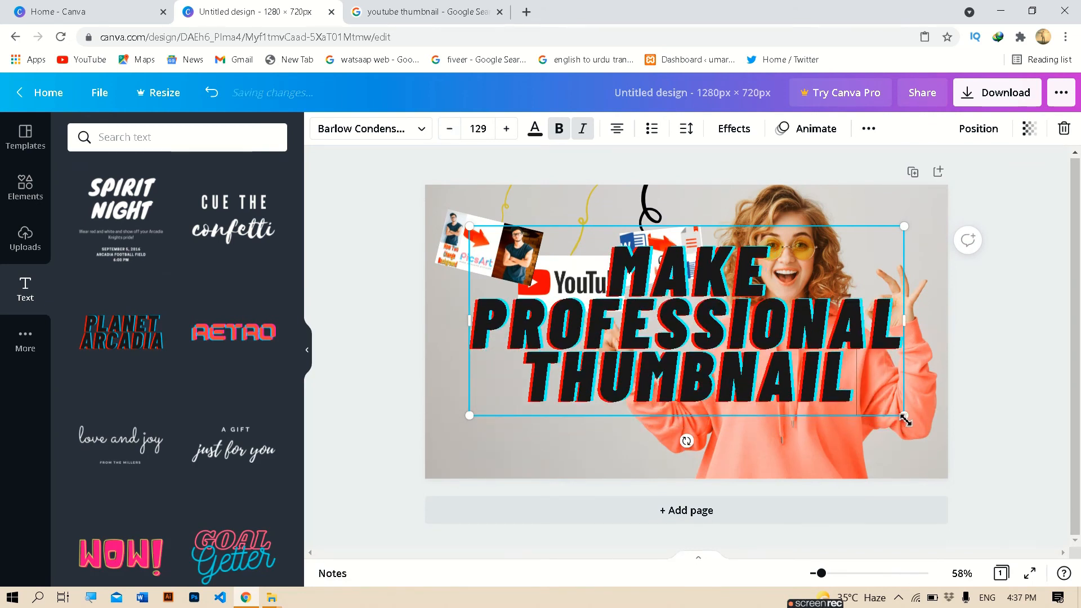
Scale the title text box down to a font size of about 57.9
{"action": "left_click_drag", "start_coordinate": [905, 420], "coordinate": [784, 363]}
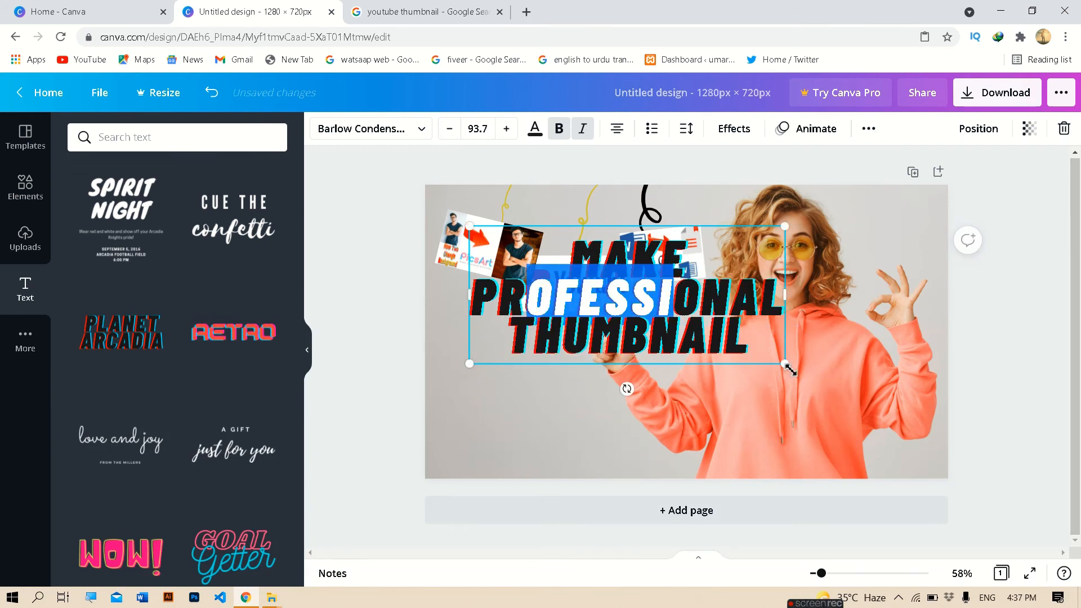
{"action": "left_click_drag", "start_coordinate": [787, 369], "coordinate": [694, 324]}
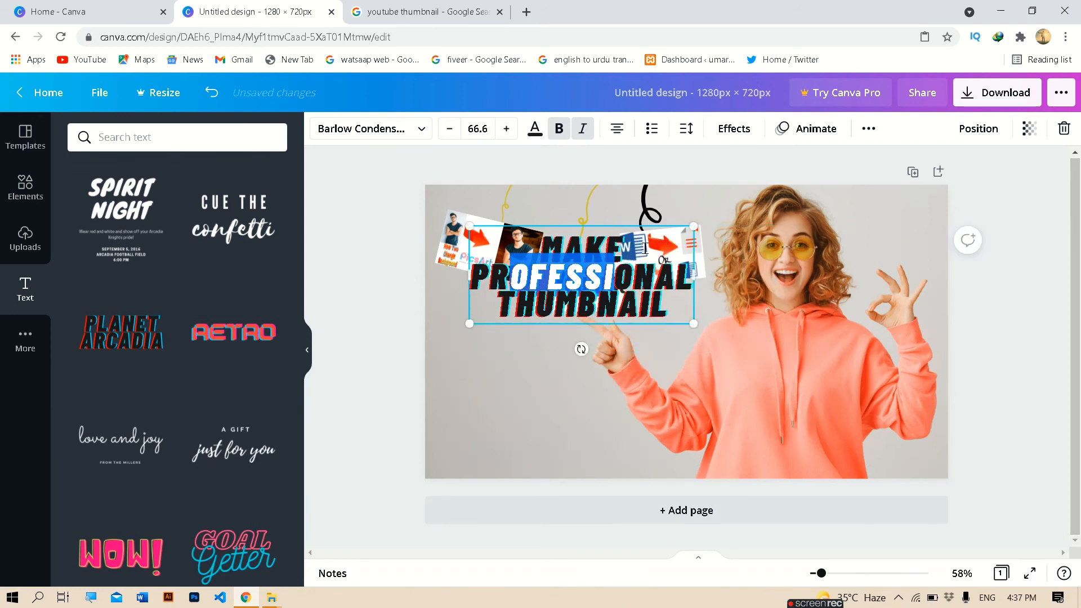
{"action": "left_click_drag", "start_coordinate": [645, 248], "coordinate": [565, 277]}
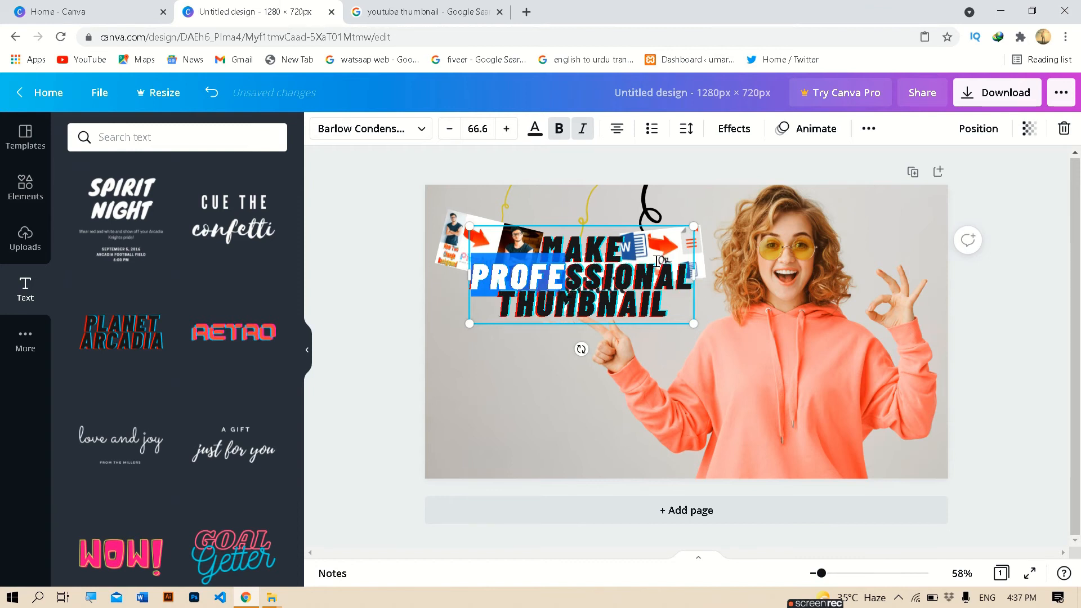
{"action": "left_click_drag", "start_coordinate": [696, 229], "coordinate": [650, 246]}
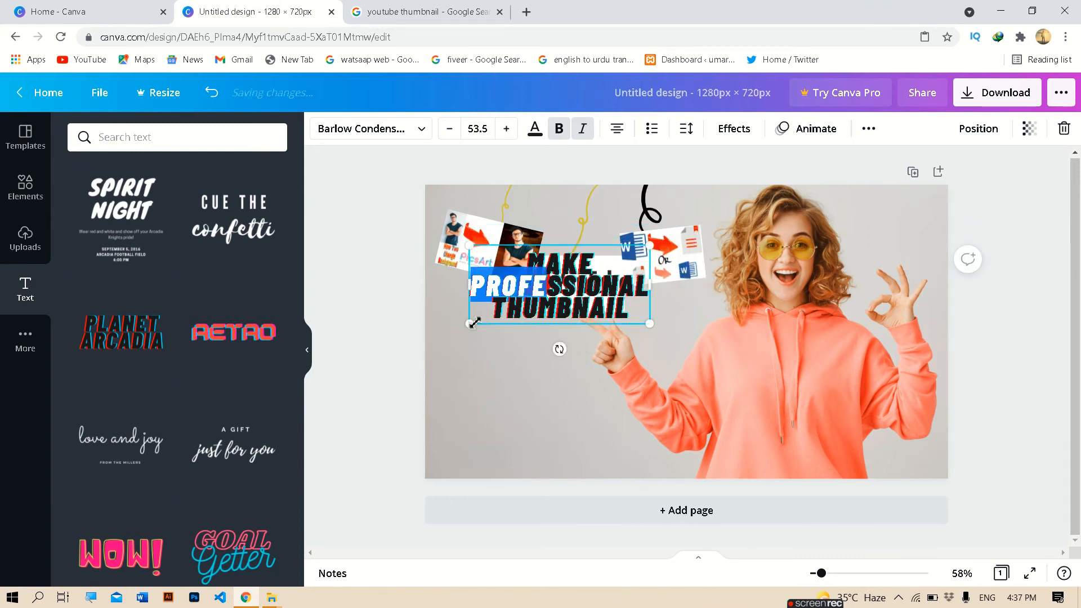
{"action": "left_click_drag", "start_coordinate": [472, 325], "coordinate": [457, 332]}
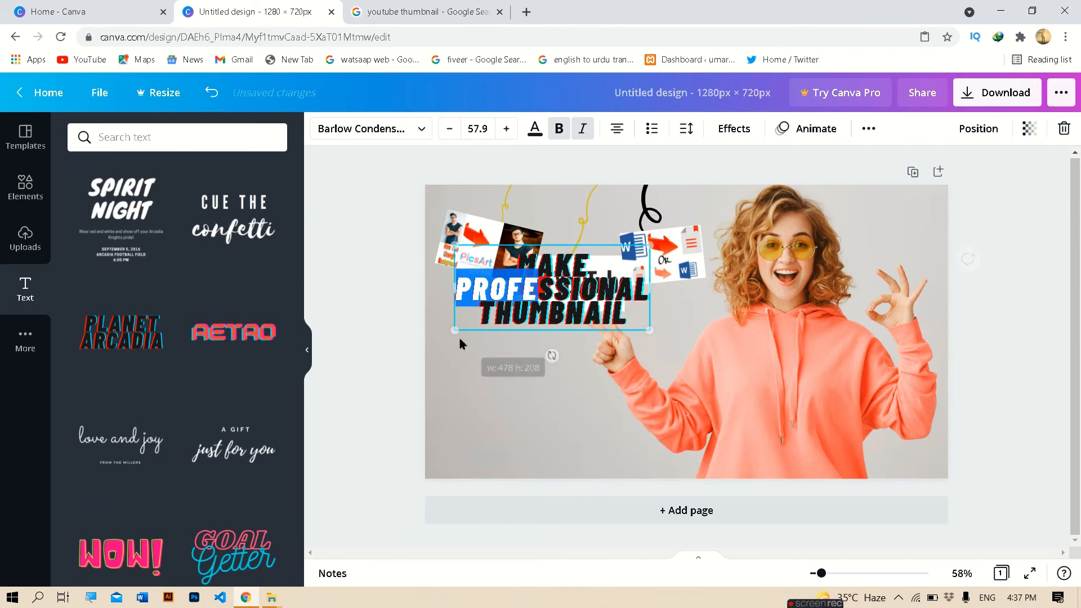
{"action": "left_click_drag", "start_coordinate": [607, 263], "coordinate": [501, 325]}
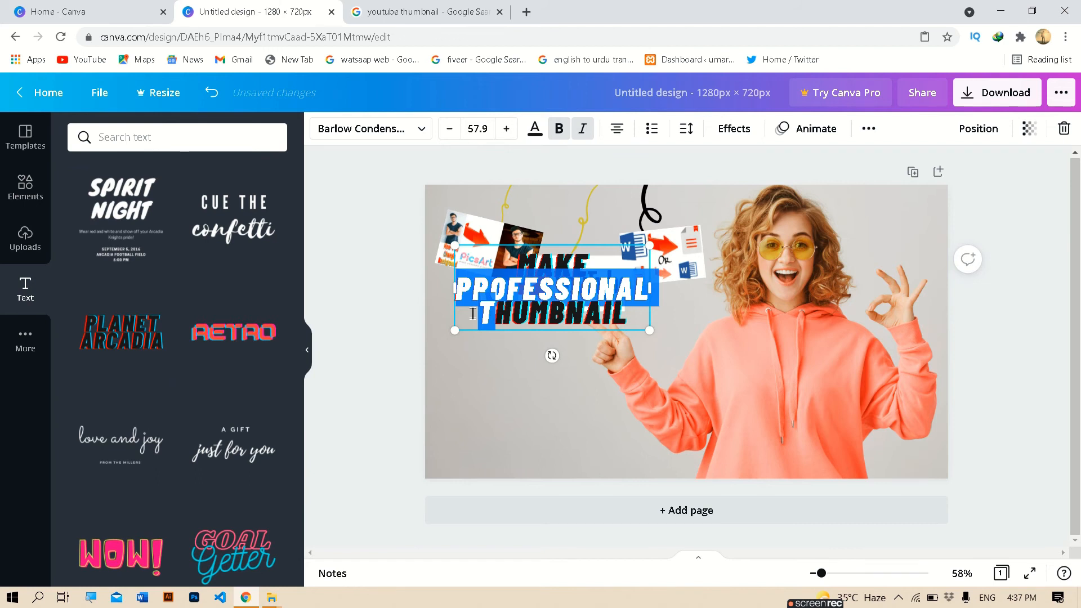
{"action": "left_click", "coordinate": [473, 313]}
{"action": "left_click_drag", "start_coordinate": [457, 290], "coordinate": [522, 290]}
{"action": "left_click", "coordinate": [548, 203]}
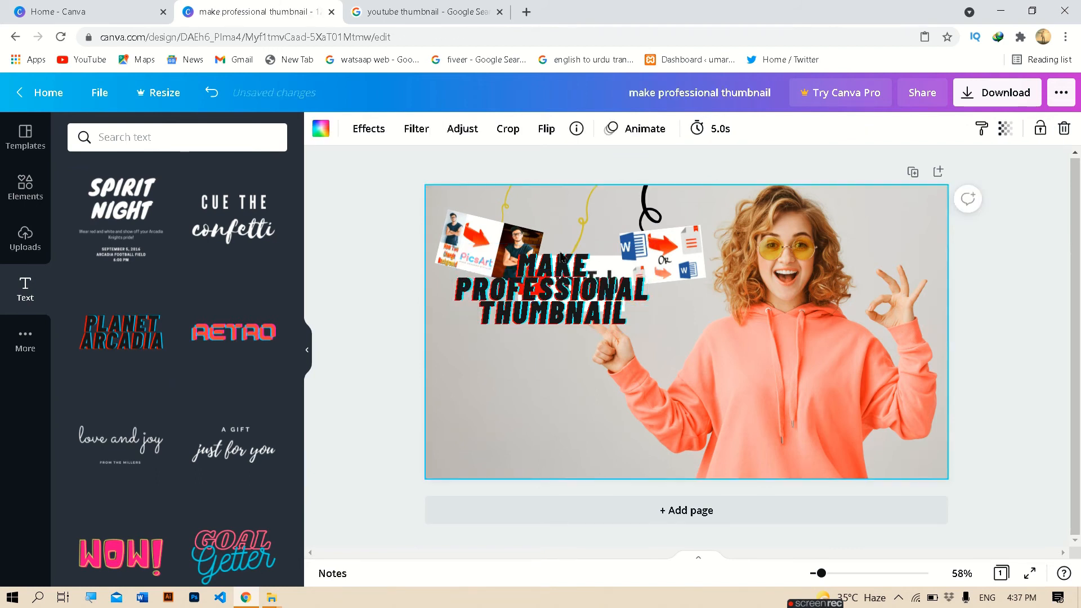
Move the title into the lower-left corner of the thumbnail and scale it to a font size of about 64.8
{"action": "left_click_drag", "start_coordinate": [560, 303], "coordinate": [556, 351]}
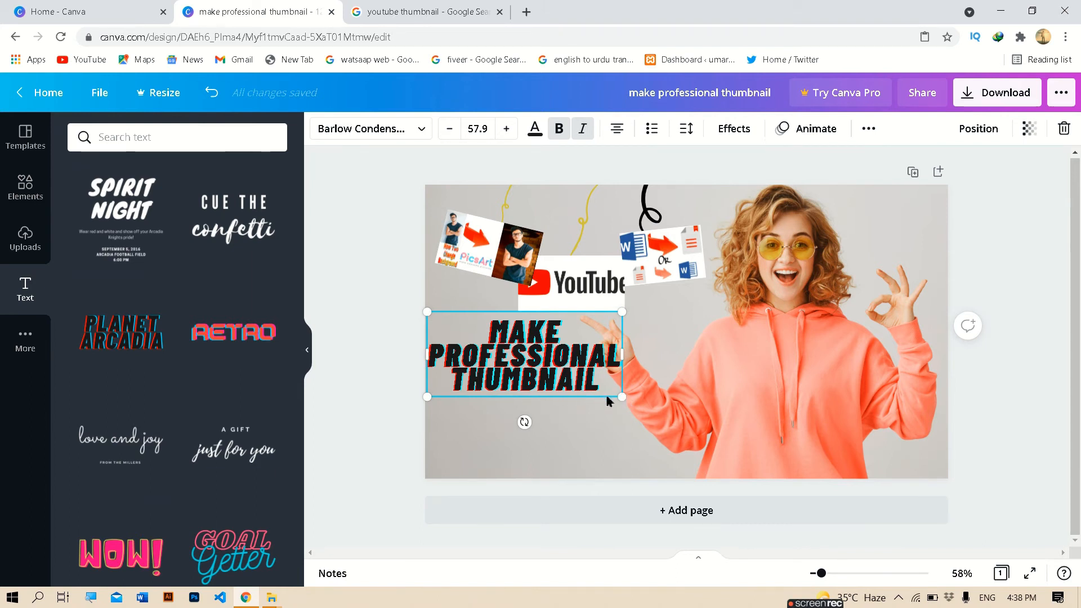
{"action": "left_click_drag", "start_coordinate": [622, 398], "coordinate": [674, 419]}
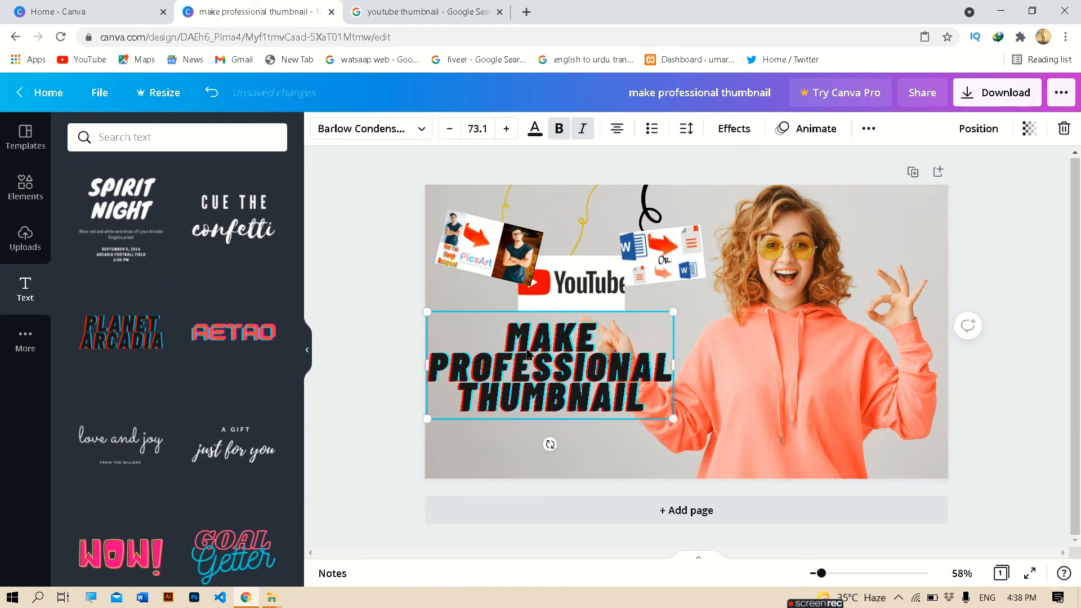
{"action": "mouse_move", "coordinate": [522, 364]}
{"action": "left_mouse_down"}
{"action": "mouse_move", "coordinate": [504, 381]}
{"action": "mouse_move", "coordinate": [516, 389]}
{"action": "mouse_move", "coordinate": [511, 380]}
{"action": "left_mouse_up"}
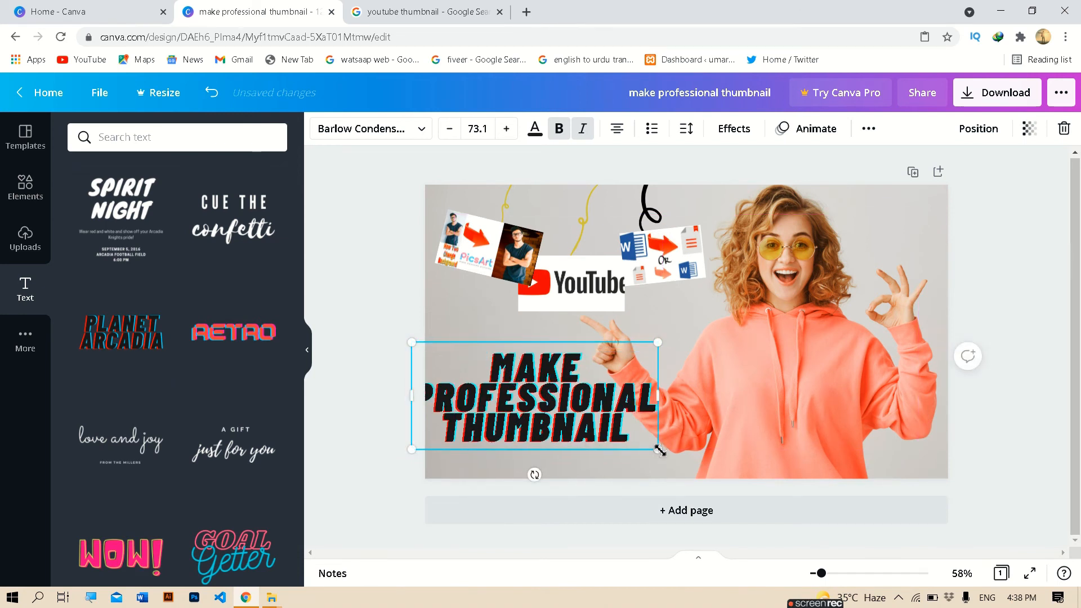
{"action": "left_click_drag", "start_coordinate": [658, 449], "coordinate": [630, 442]}
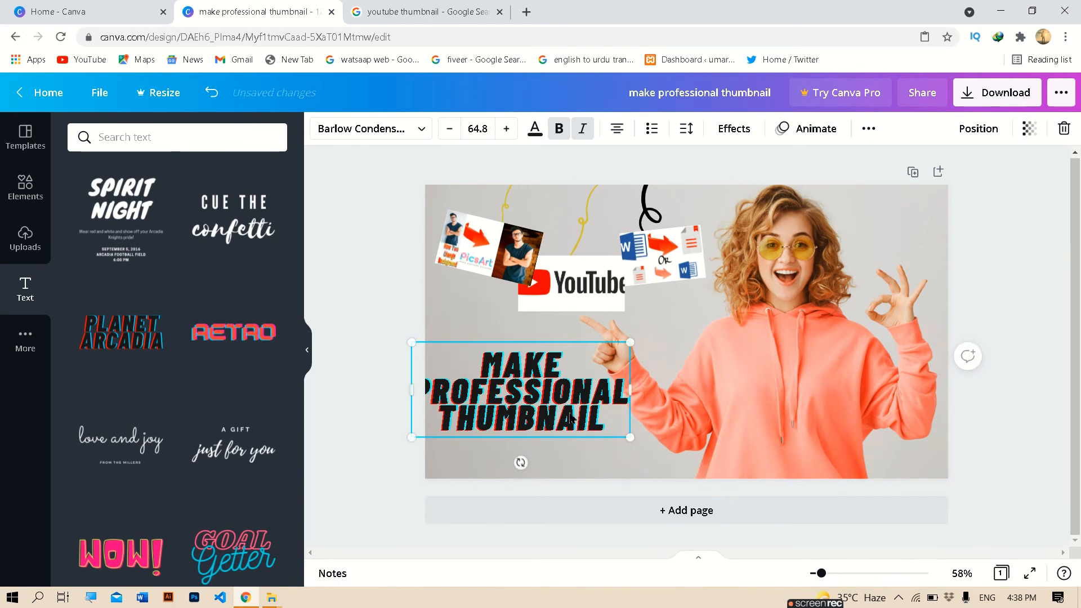
{"action": "left_click_drag", "start_coordinate": [553, 409], "coordinate": [573, 410]}
{"action": "left_click_drag", "start_coordinate": [574, 412], "coordinate": [556, 426]}
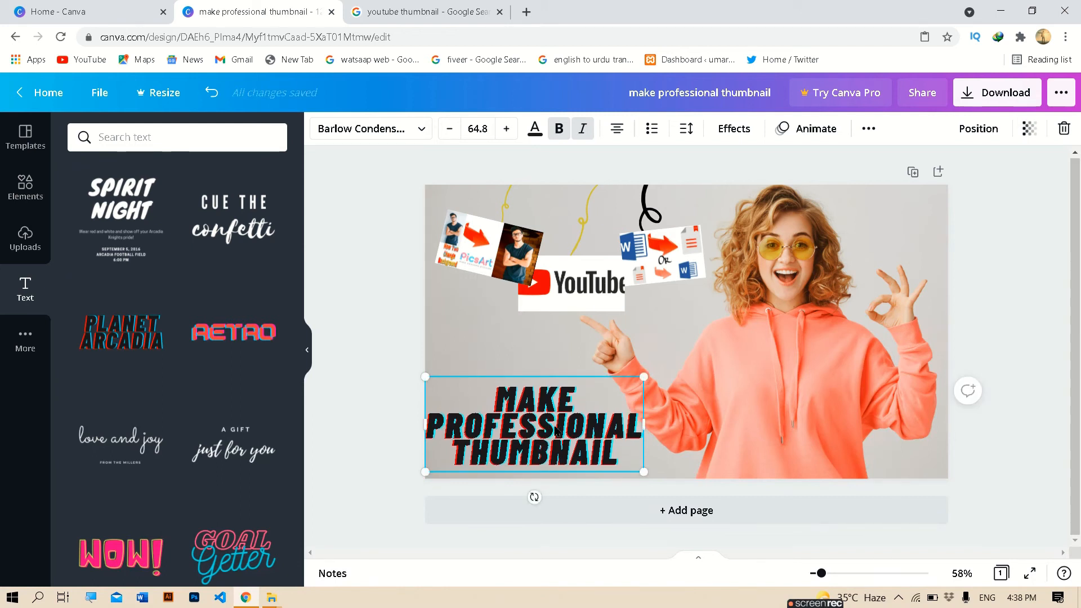
{"action": "left_click", "coordinate": [676, 450]}
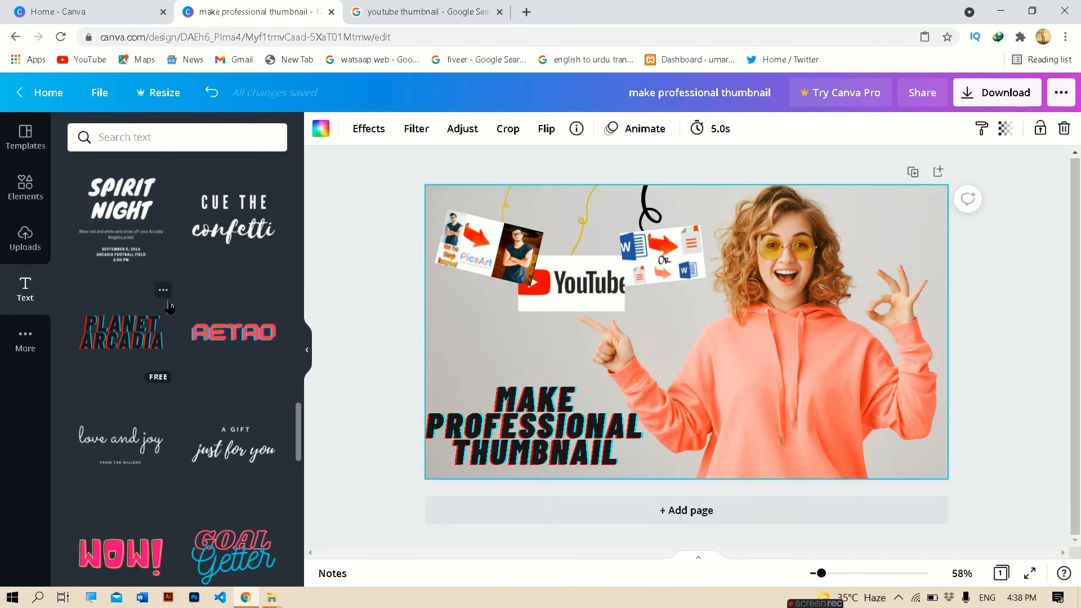
Add a square shape to the page and fill it with white
{"action": "left_click", "coordinate": [28, 199]}
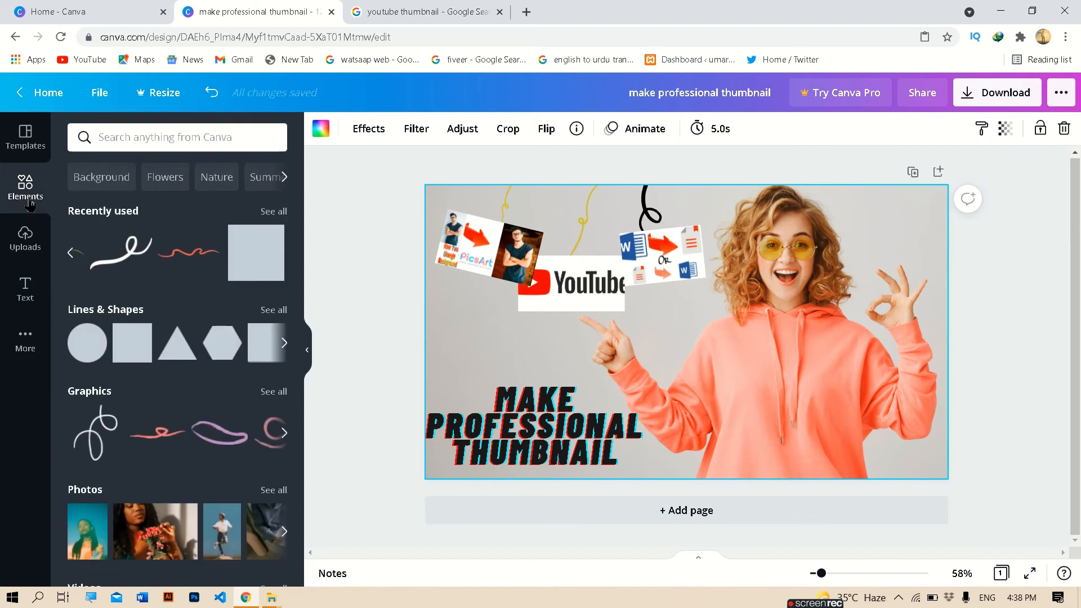
{"action": "left_click", "coordinate": [244, 267]}
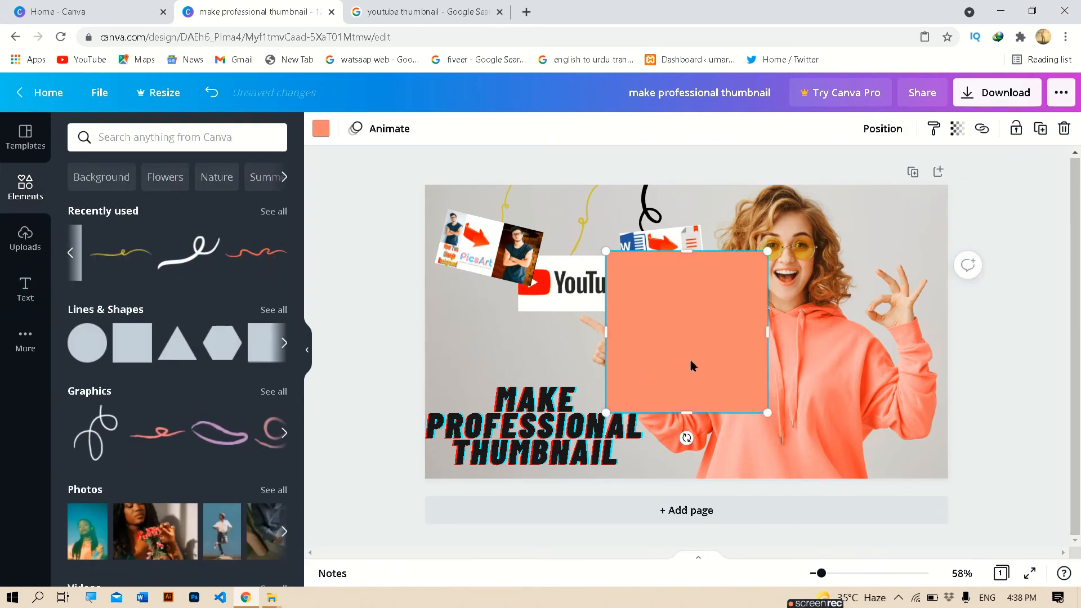
{"action": "left_click", "coordinate": [321, 130]}
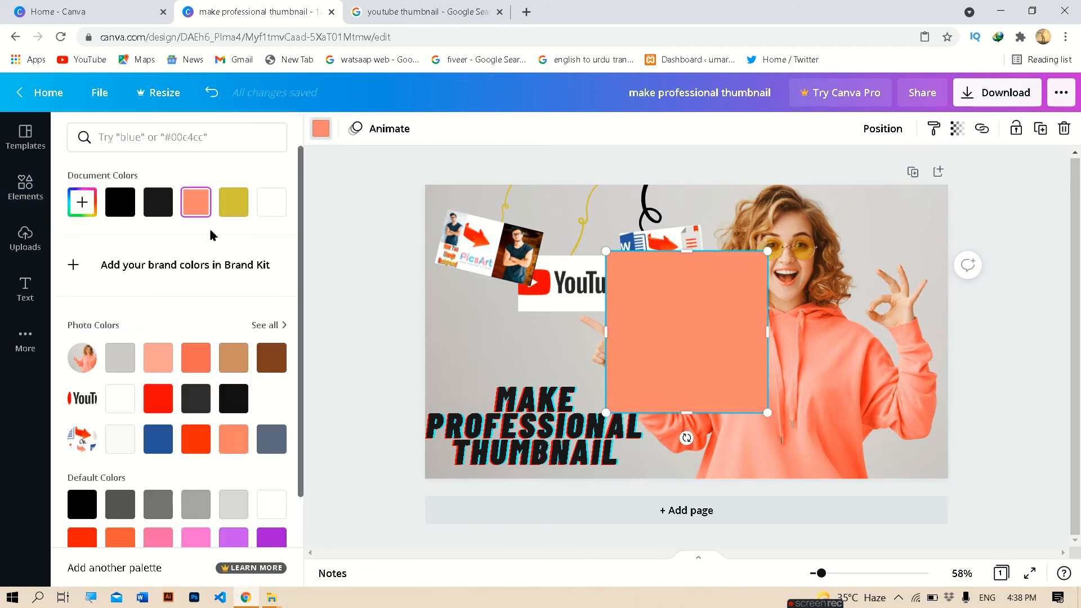
{"action": "left_click", "coordinate": [268, 207]}
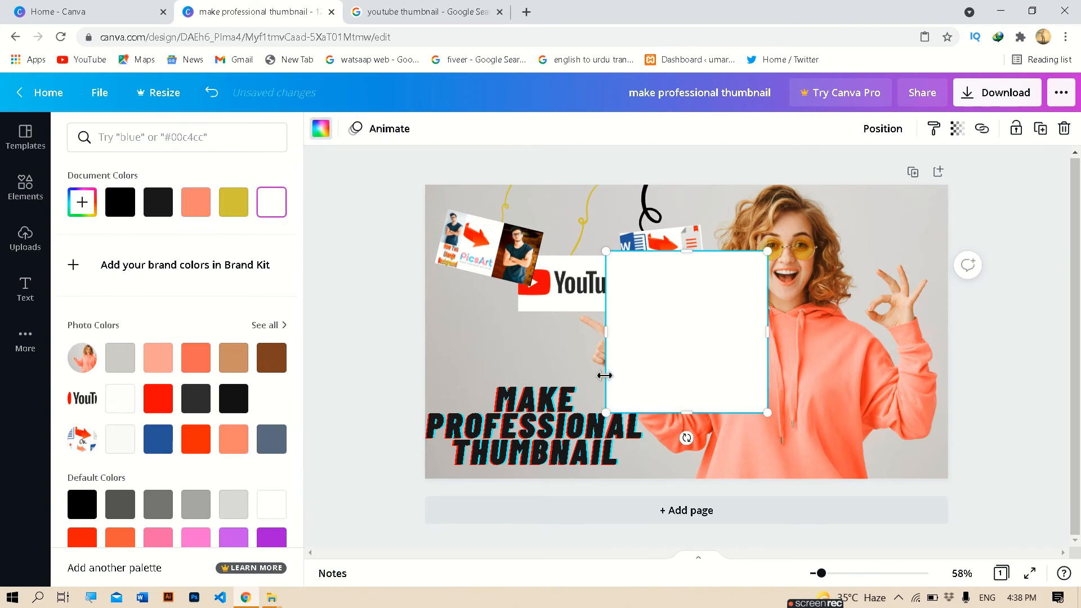
Reshape the white square into a small rectangle around the word "MAKE" and send it to the back behind the title
{"action": "left_click_drag", "start_coordinate": [670, 374], "coordinate": [546, 375]}
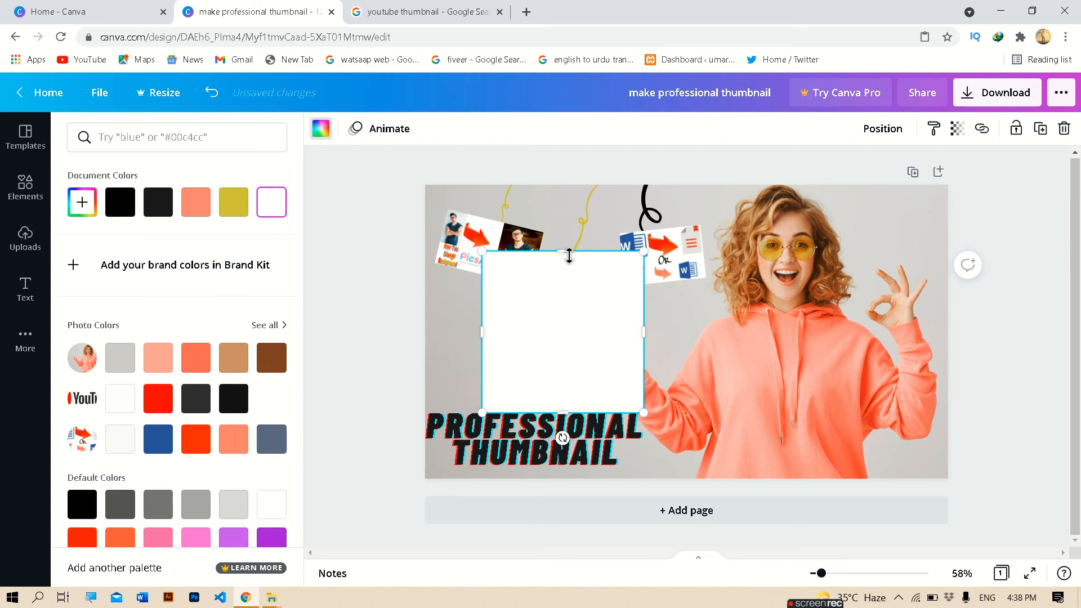
{"action": "left_click_drag", "start_coordinate": [569, 255], "coordinate": [563, 377]}
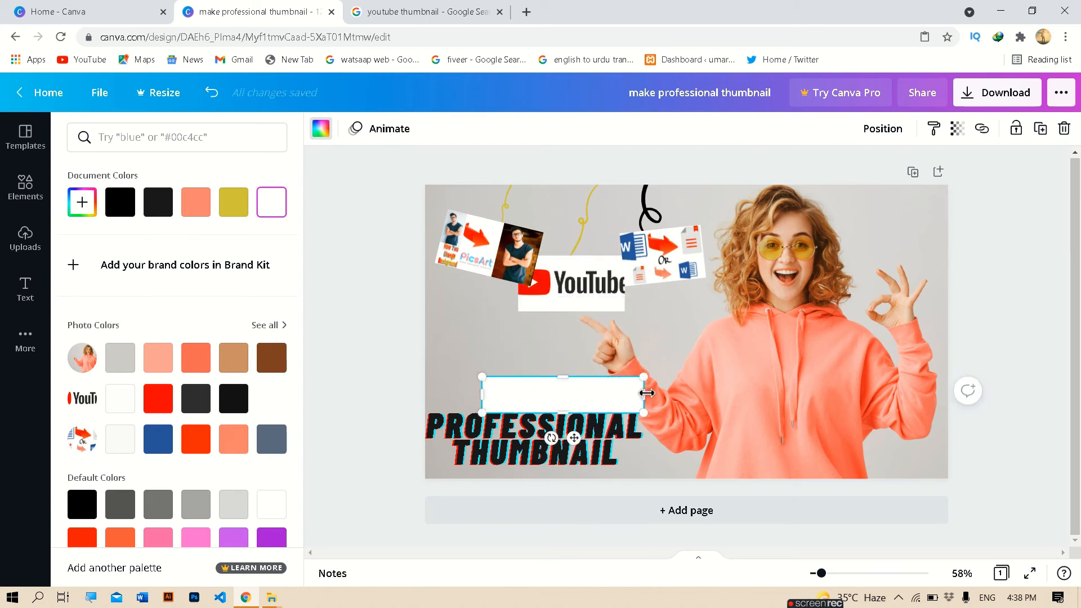
{"action": "left_click_drag", "start_coordinate": [647, 393], "coordinate": [590, 393]}
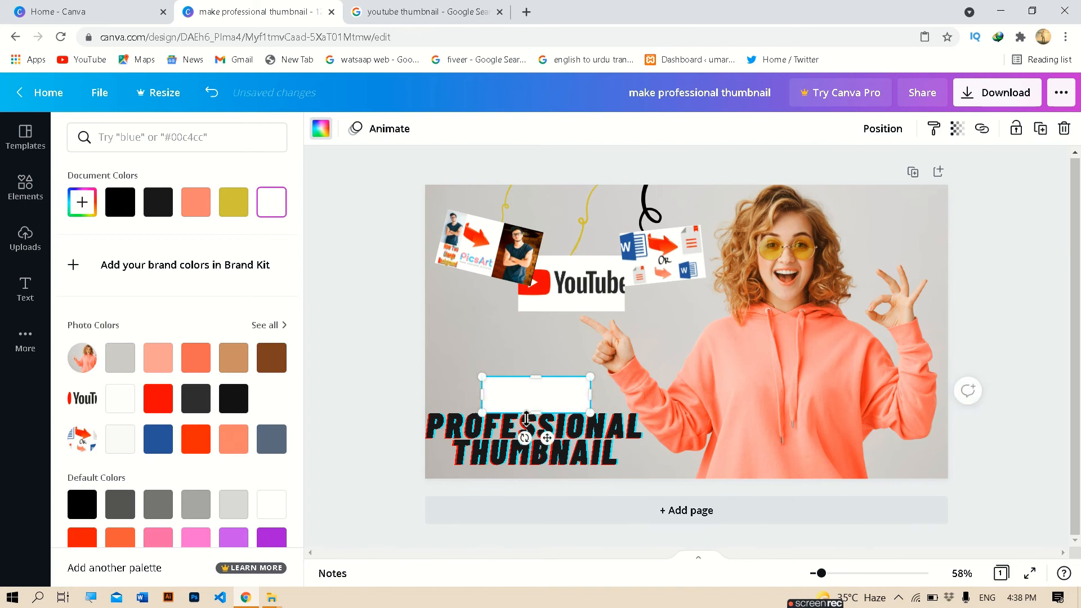
{"action": "mouse_move", "coordinate": [539, 418]}
{"action": "left_mouse_down"}
{"action": "mouse_move", "coordinate": [539, 401]}
{"action": "mouse_move", "coordinate": [539, 412]}
{"action": "left_mouse_up"}
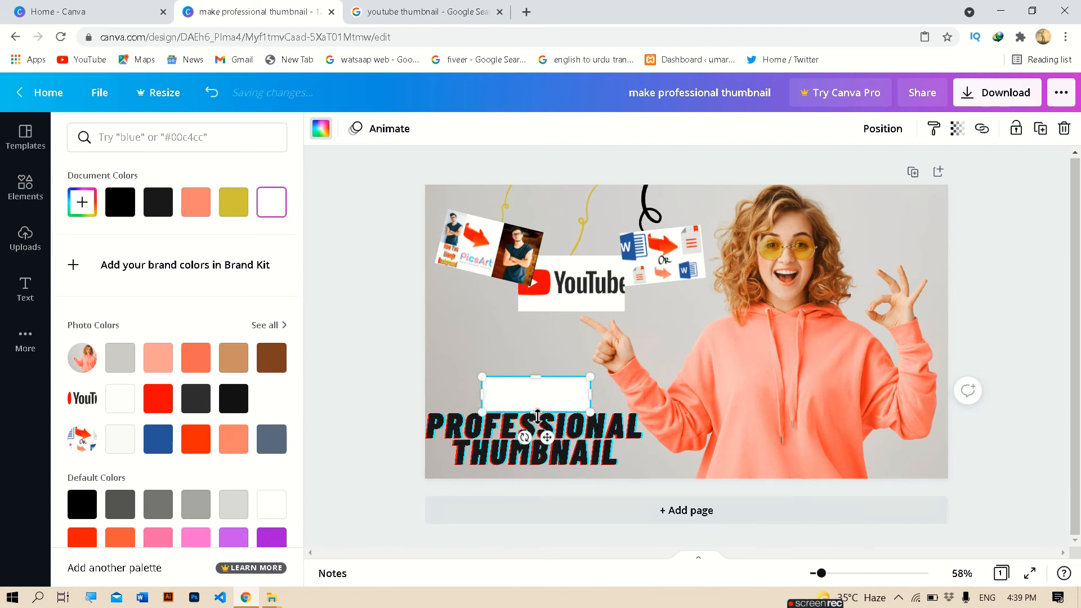
{"action": "right_click", "coordinate": [539, 404]}
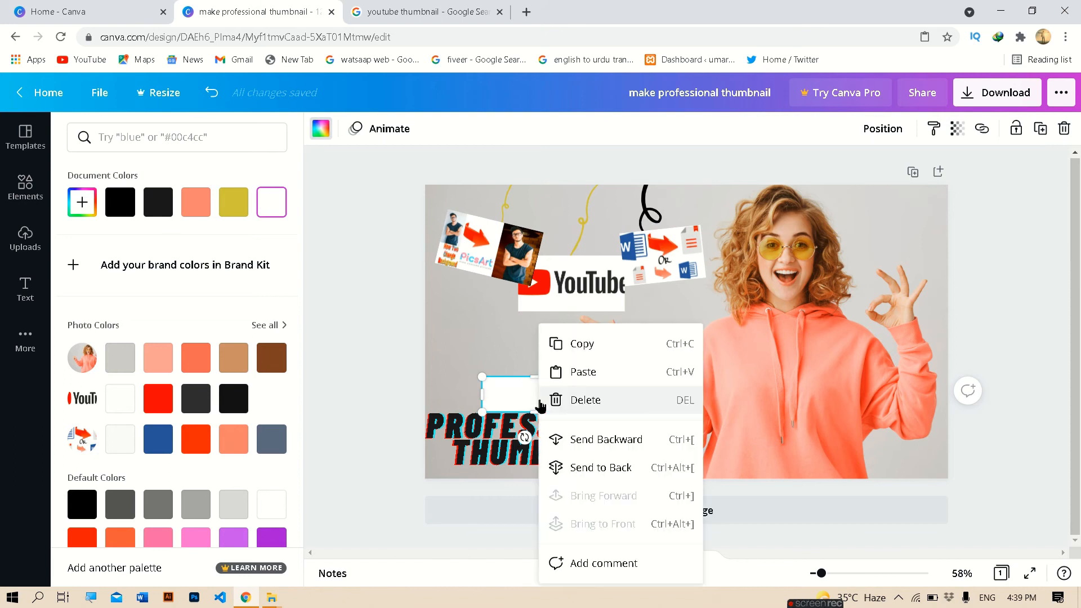
{"action": "left_click", "coordinate": [581, 467]}
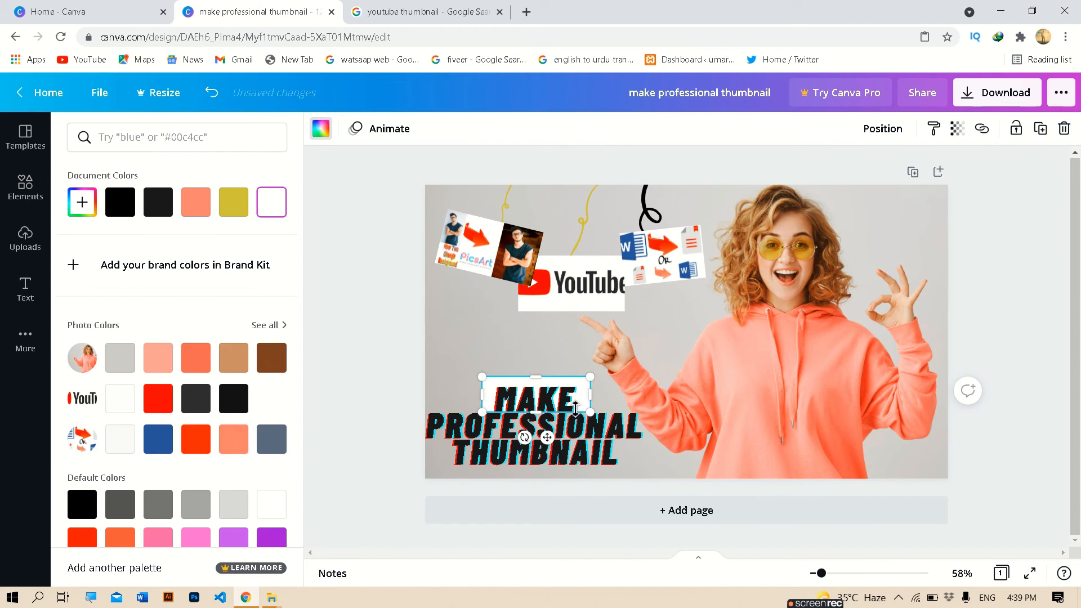
Trim the upper edge of the white rectangle behind the word "MAKE" so it fits closer to the text
{"action": "left_click_drag", "start_coordinate": [539, 386], "coordinate": [539, 386]}
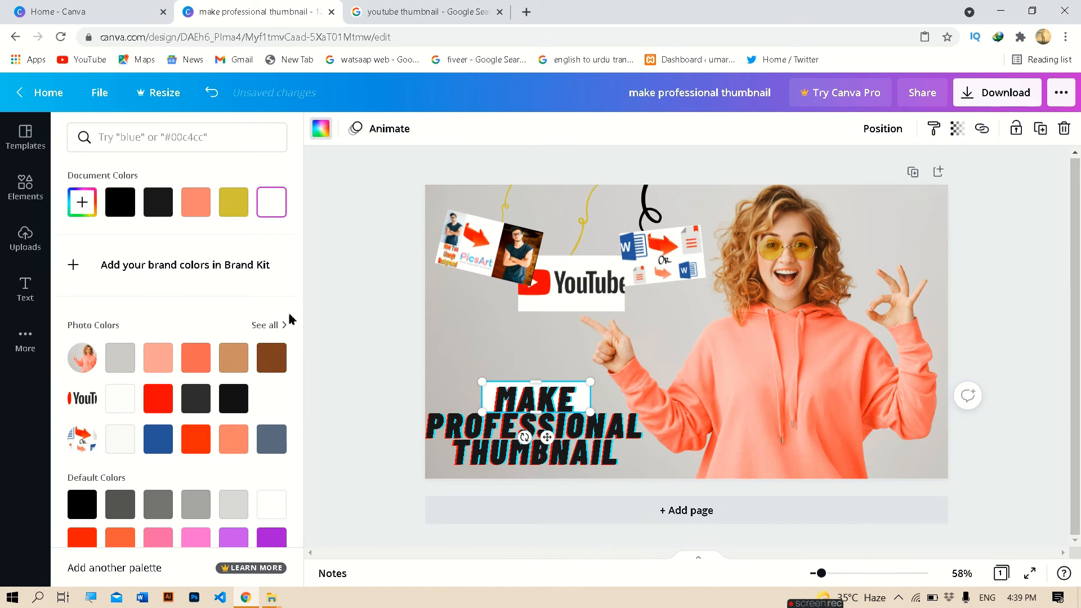
{"action": "left_click", "coordinate": [25, 136]}
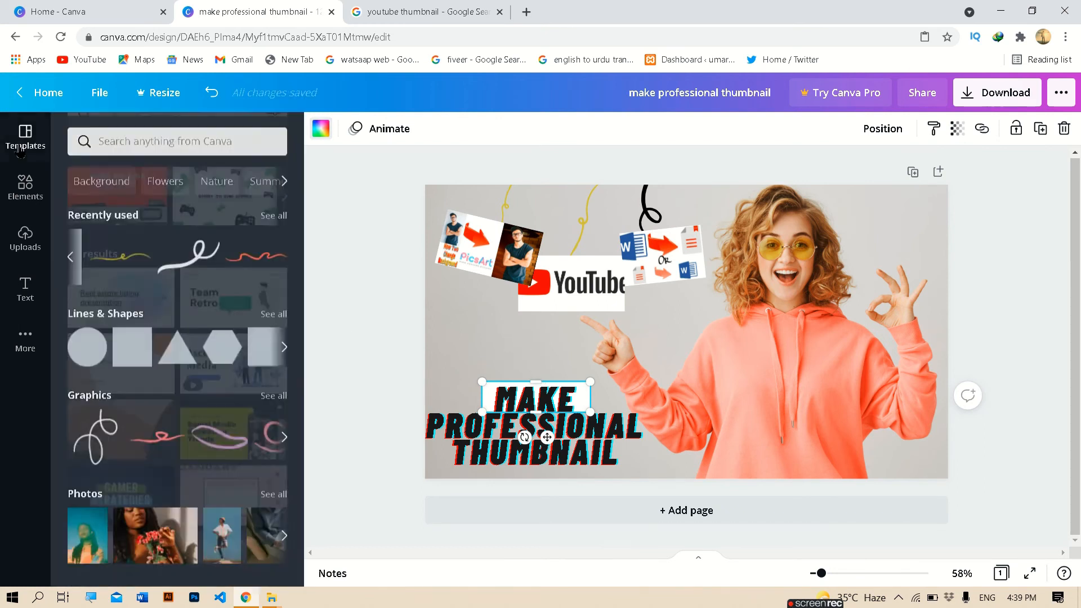
{"action": "left_click", "coordinate": [25, 186]}
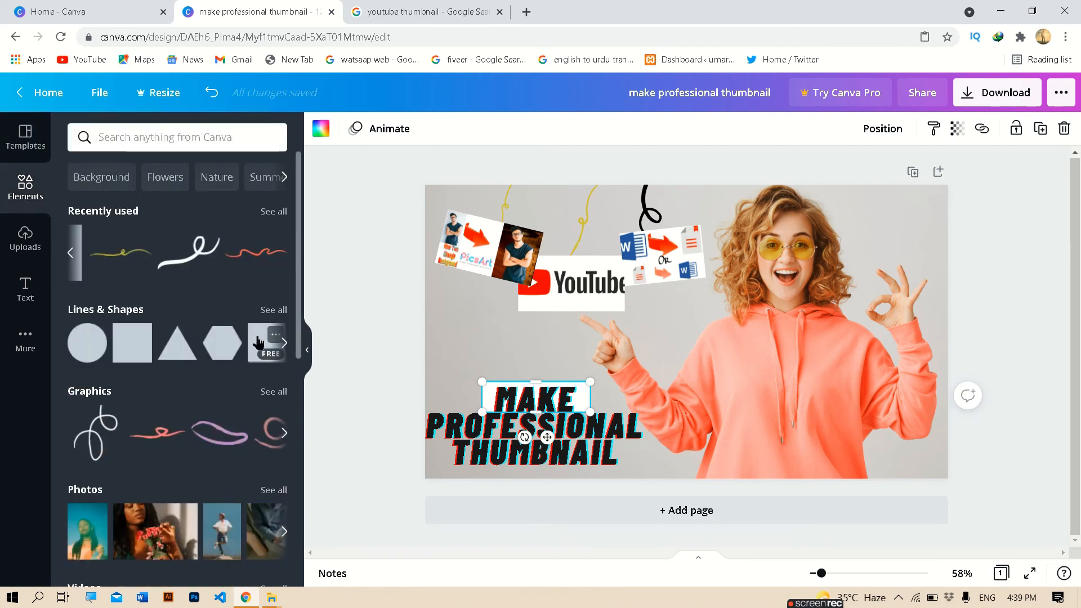
{"action": "left_click", "coordinate": [259, 343]}
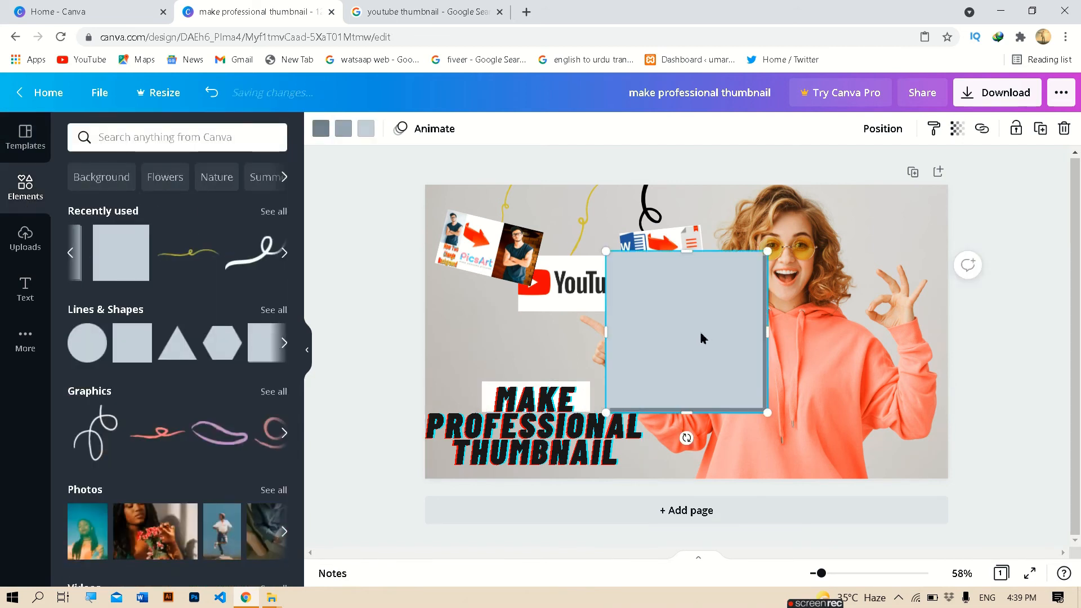
{"action": "left_click_drag", "start_coordinate": [686, 252], "coordinate": [542, 436]}
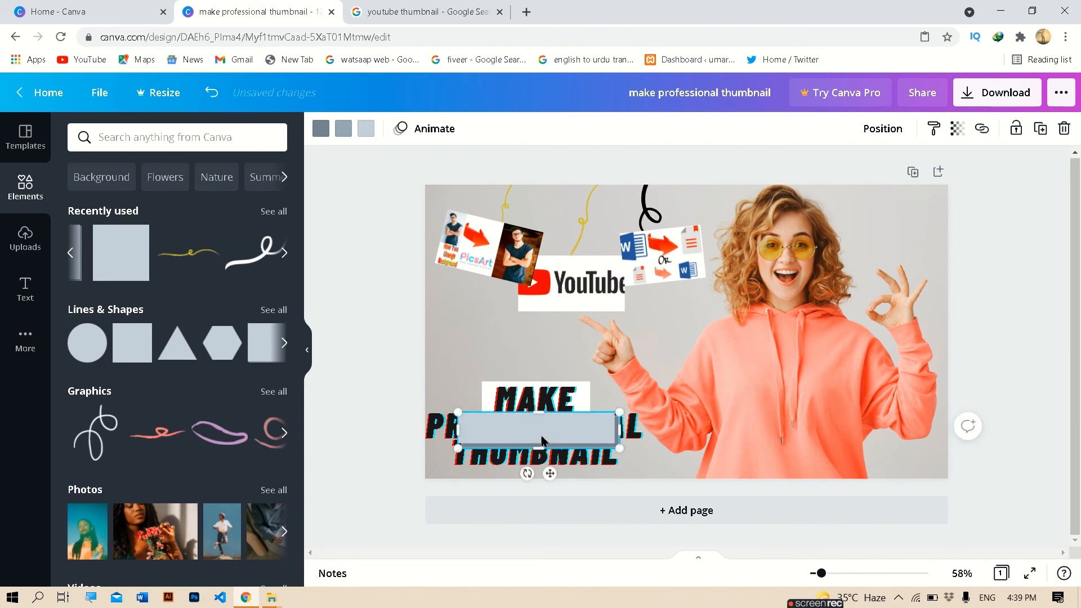
{"action": "key", "text": "Delete"}
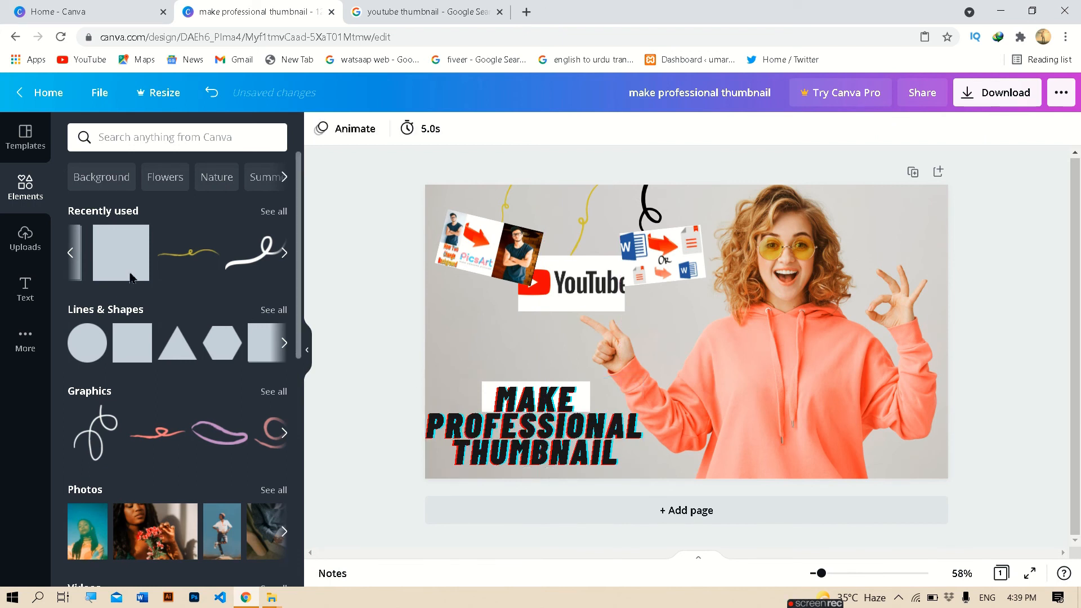
Add a plain square shape and reshape it into a bar about 67 px high covering the word "PROFESSIONAL"
{"action": "left_click", "coordinate": [115, 256]}
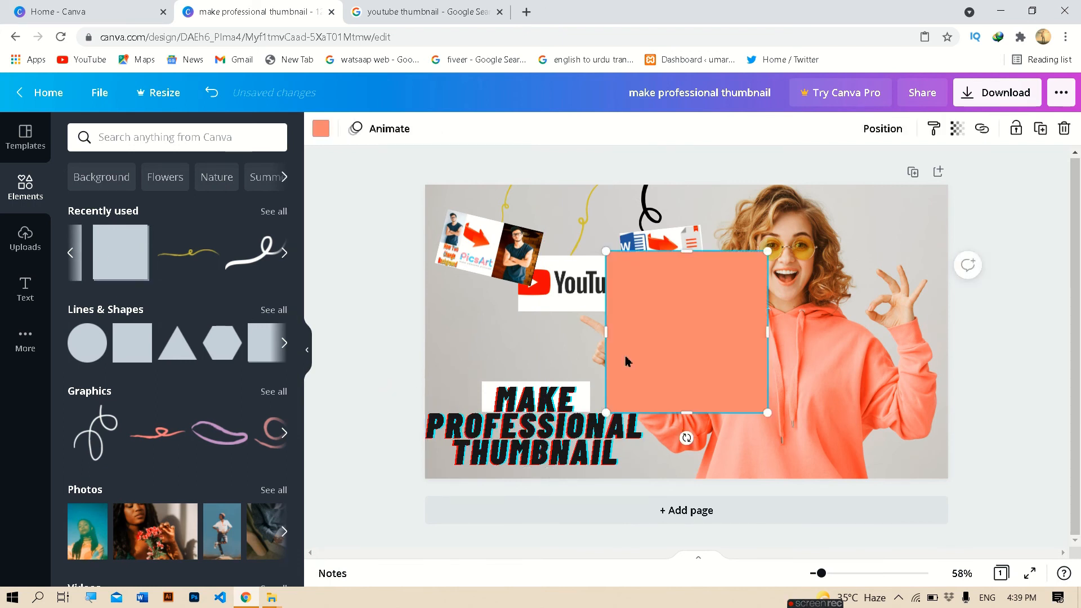
{"action": "left_click_drag", "start_coordinate": [696, 257], "coordinate": [519, 440]}
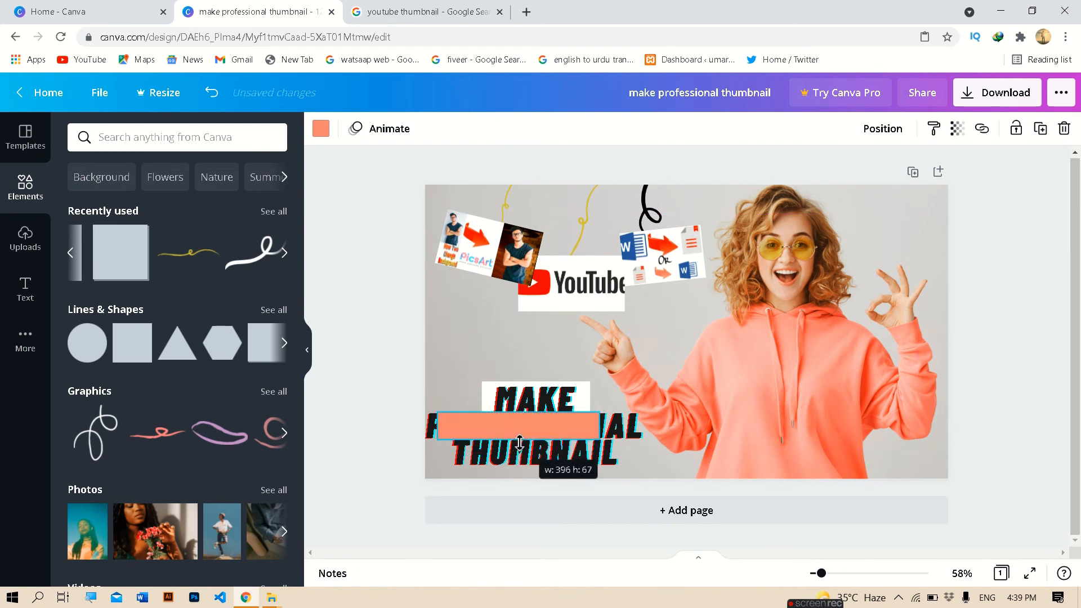
{"action": "left_click_drag", "start_coordinate": [437, 430], "coordinate": [425, 430]}
{"action": "left_click_drag", "start_coordinate": [602, 431], "coordinate": [646, 430]}
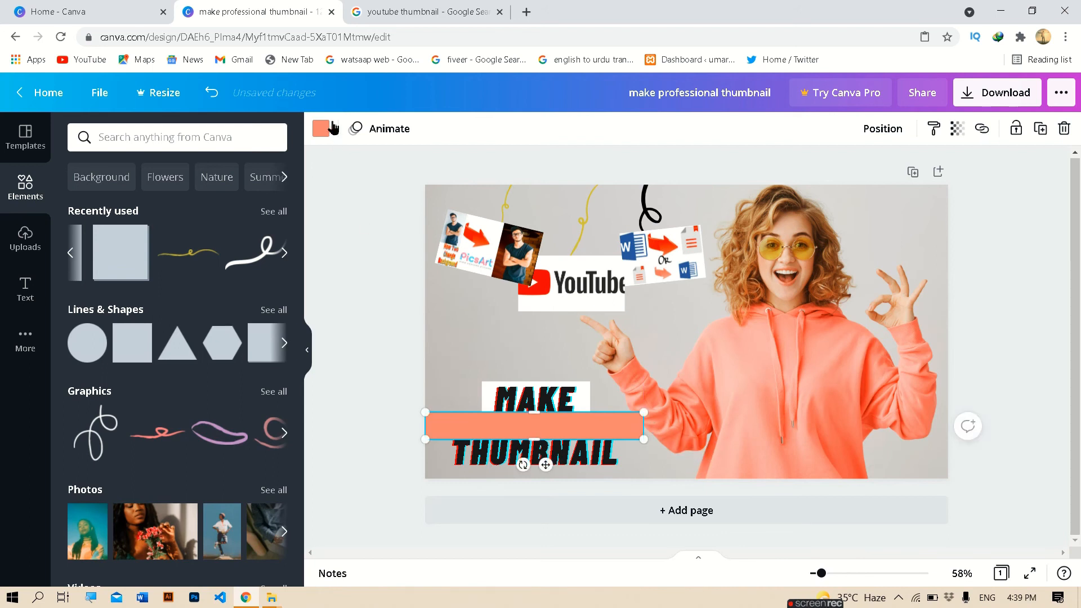
Fill the bar over "PROFESSIONAL" with white and send it to the back behind the title
{"action": "left_click", "coordinate": [321, 128]}
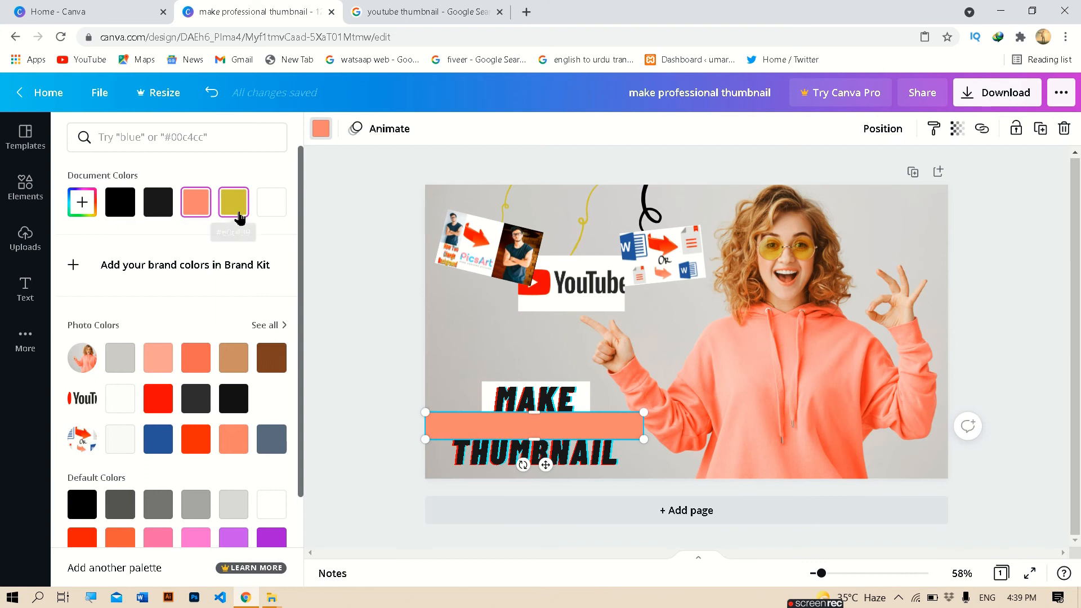
{"action": "left_click", "coordinate": [127, 203]}
{"action": "left_click", "coordinate": [155, 209]}
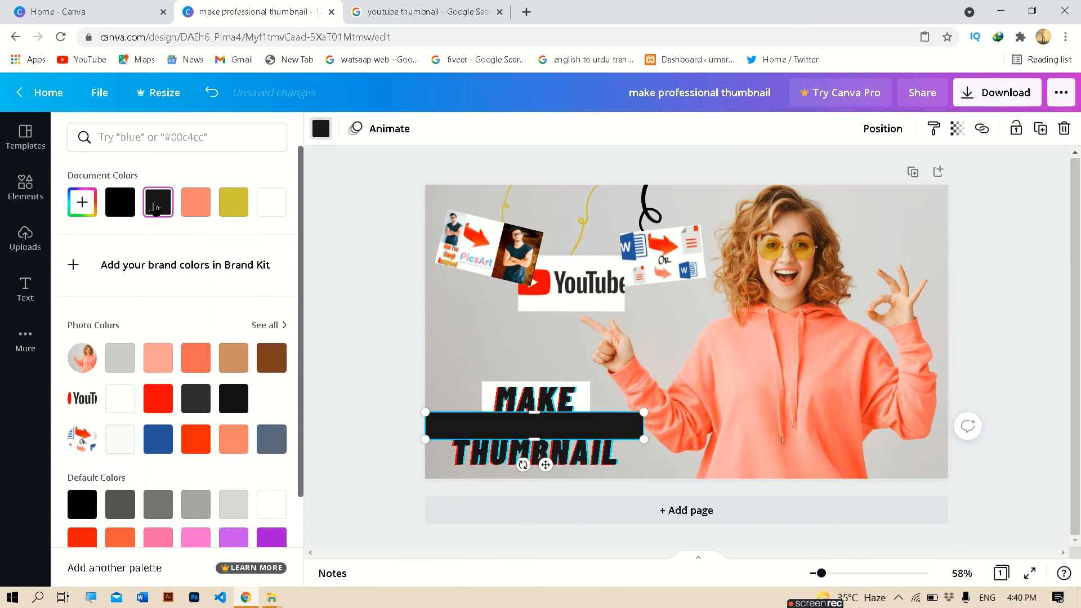
{"action": "left_click", "coordinate": [191, 210]}
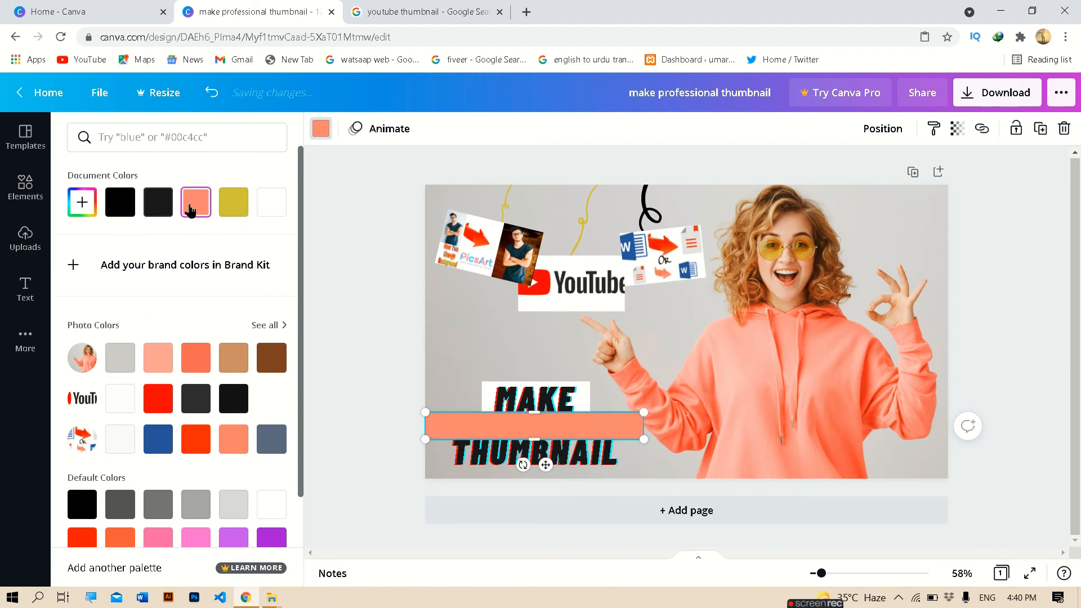
{"action": "left_click", "coordinate": [239, 211]}
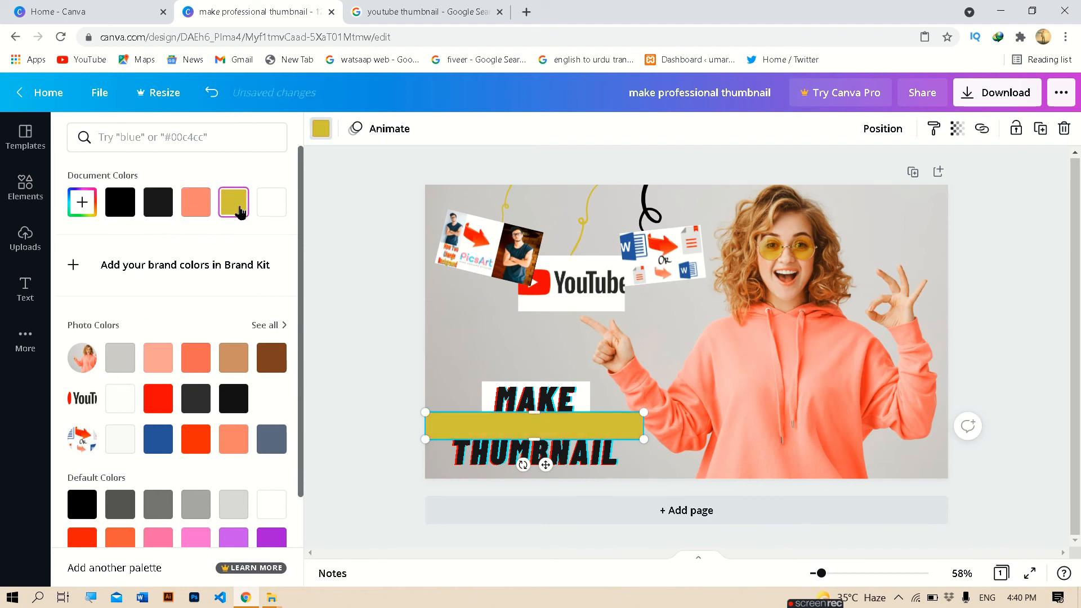
{"action": "left_click", "coordinate": [275, 207]}
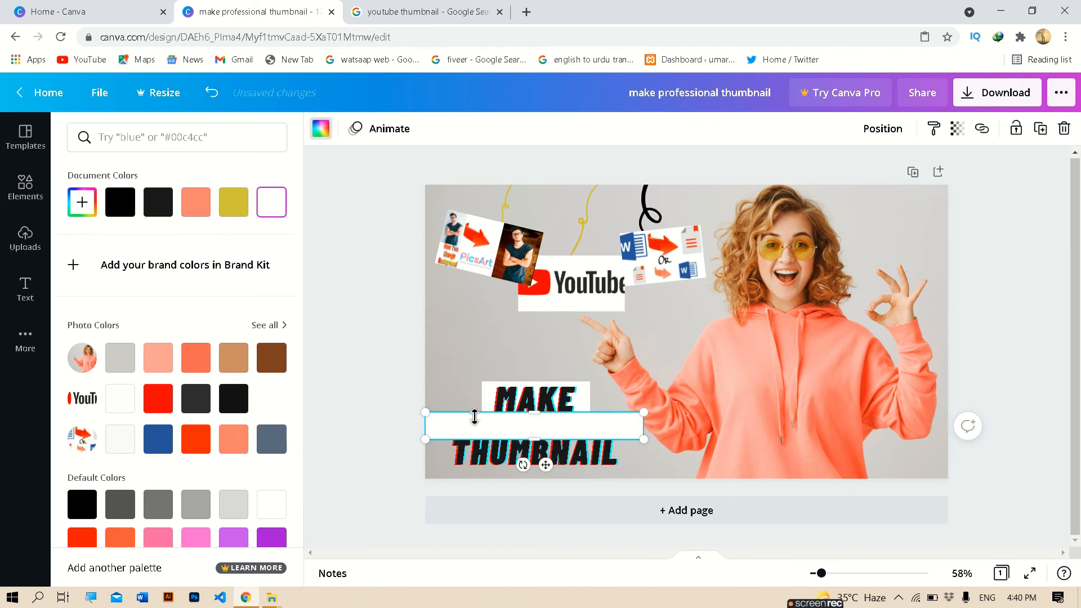
{"action": "right_click", "coordinate": [490, 432]}
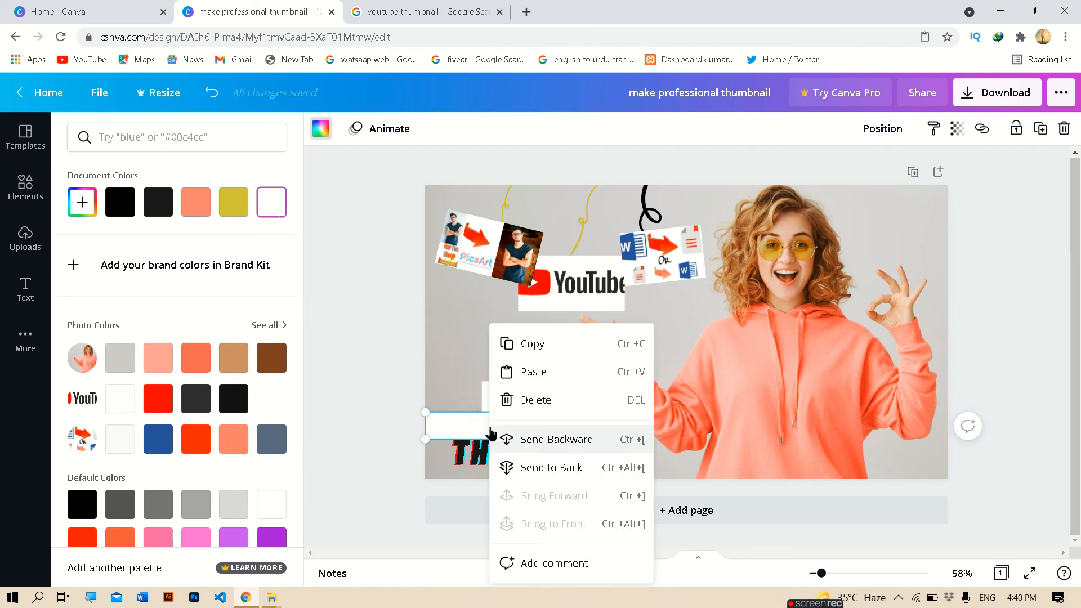
{"action": "left_click", "coordinate": [519, 465]}
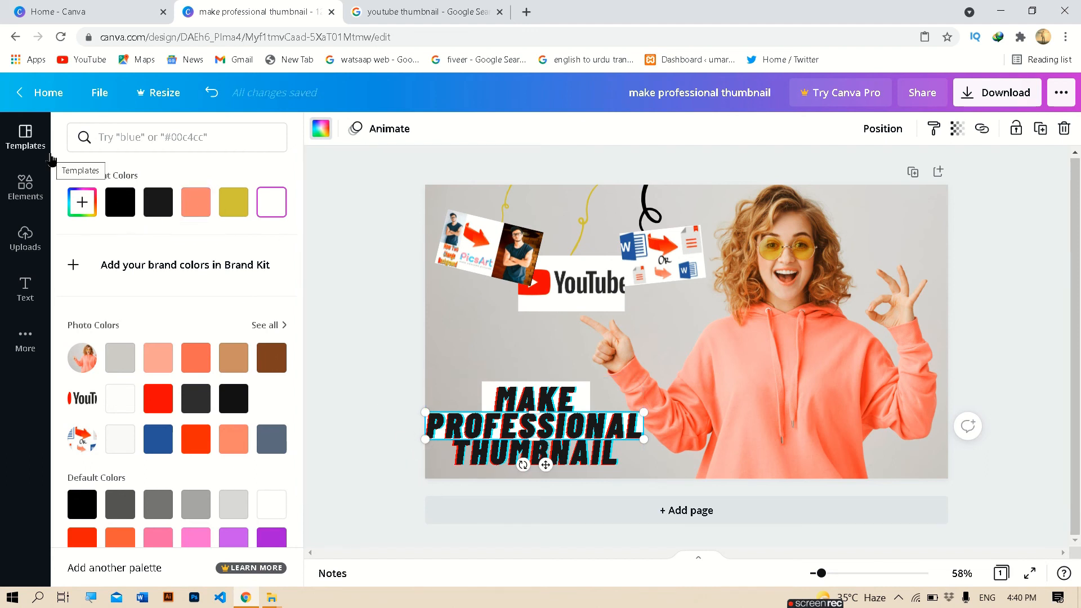
Add another plain square and reshape it into a bar covering the word "THUMBNAIL"
{"action": "left_click", "coordinate": [25, 188]}
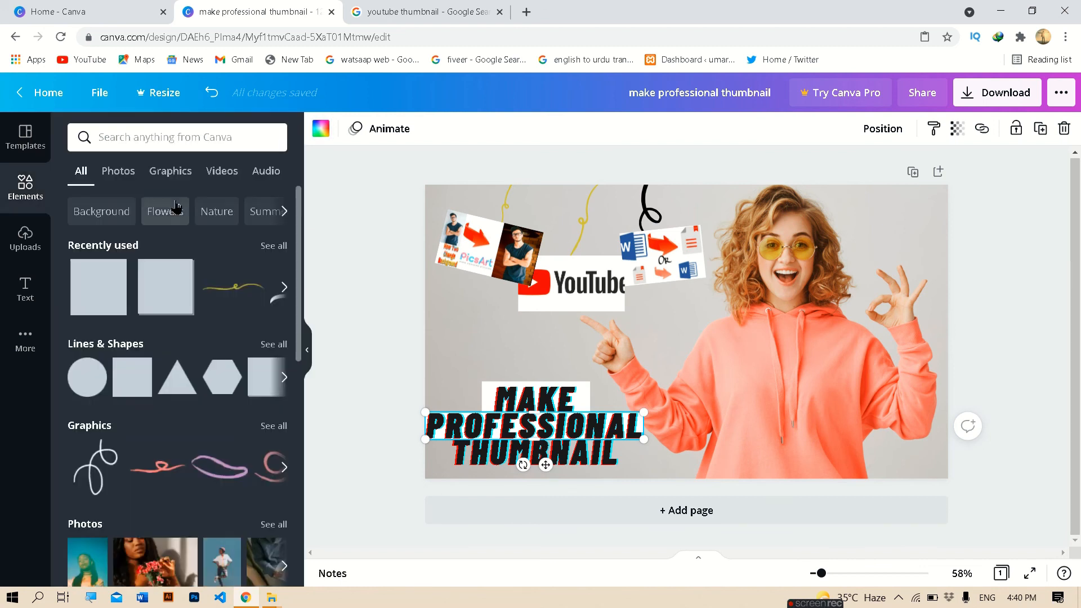
{"action": "left_click", "coordinate": [112, 289]}
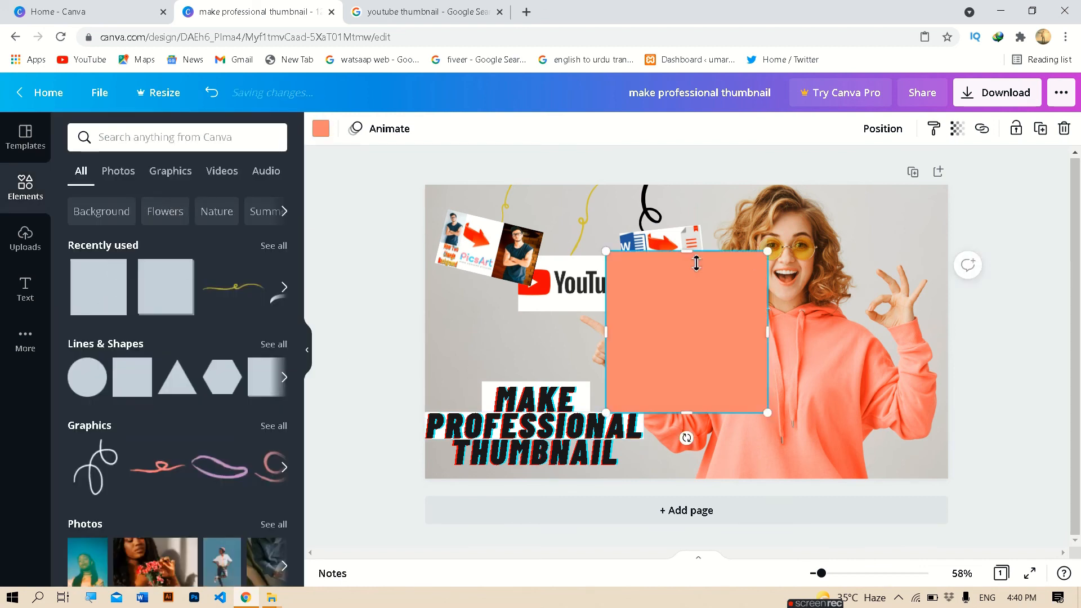
{"action": "left_click_drag", "start_coordinate": [695, 286], "coordinate": [625, 455]}
{"action": "left_click_drag", "start_coordinate": [458, 458], "coordinate": [449, 456]}
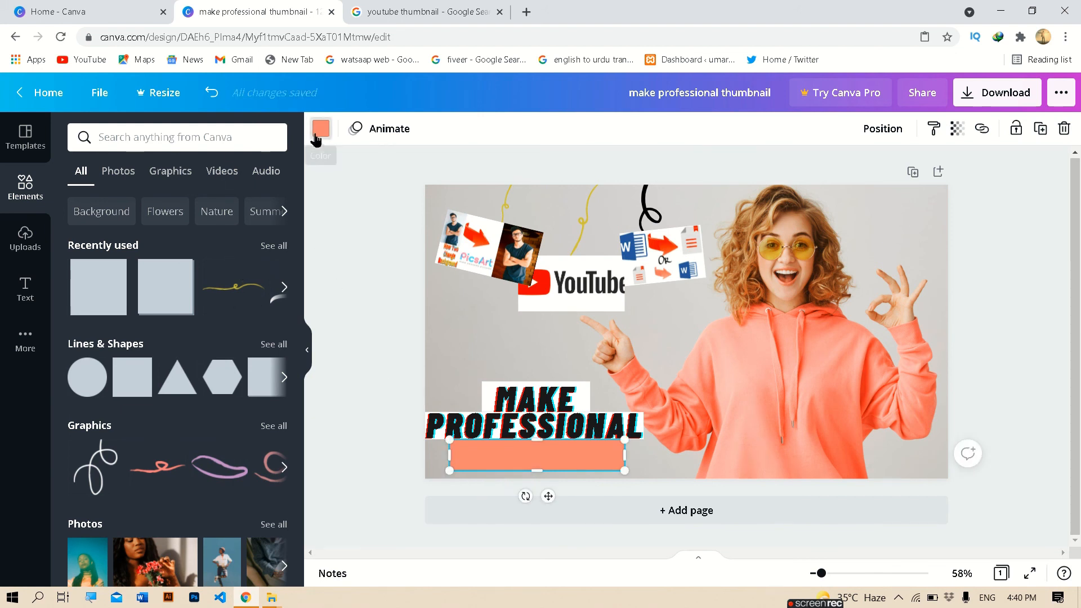
Fill the bar over "THUMBNAIL" with white and send it to the back behind the title
{"action": "left_click", "coordinate": [317, 133]}
{"action": "left_click", "coordinate": [272, 202]}
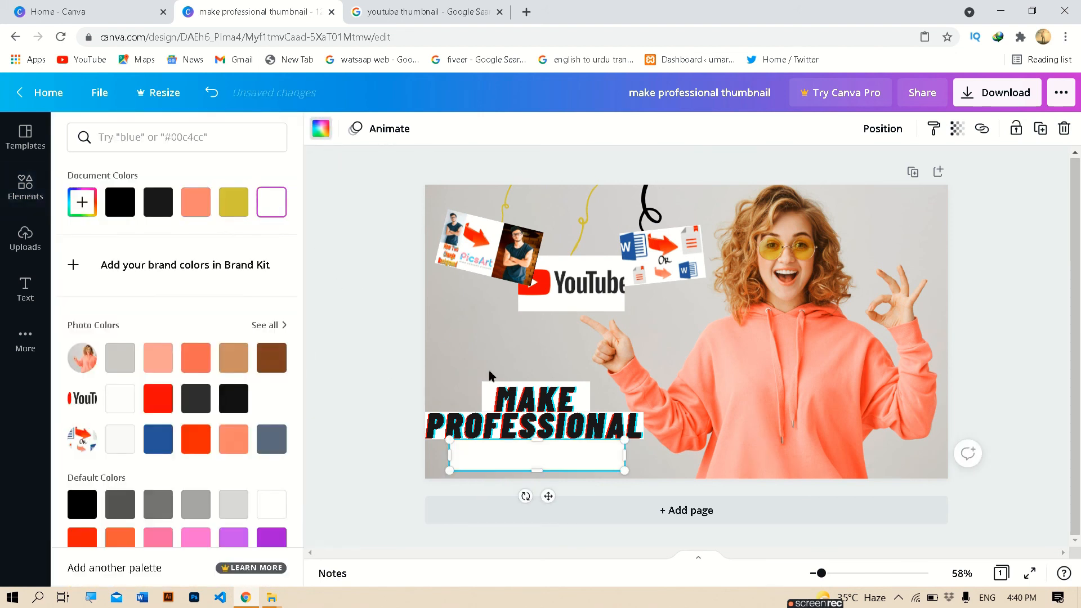
{"action": "right_click", "coordinate": [508, 464]}
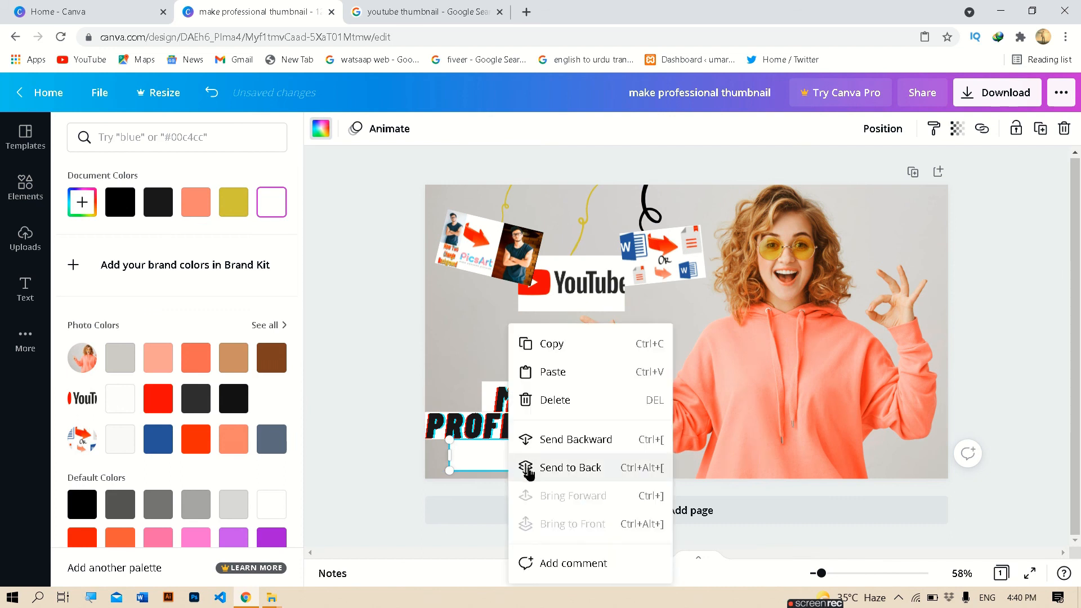
{"action": "left_click", "coordinate": [526, 468]}
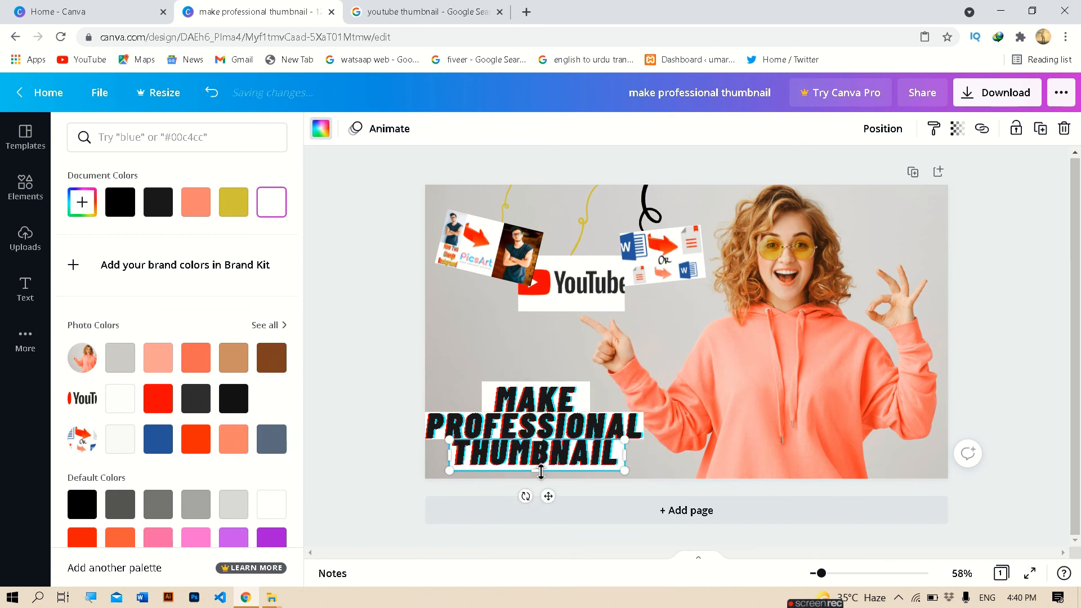
{"action": "left_click", "coordinate": [670, 465]}
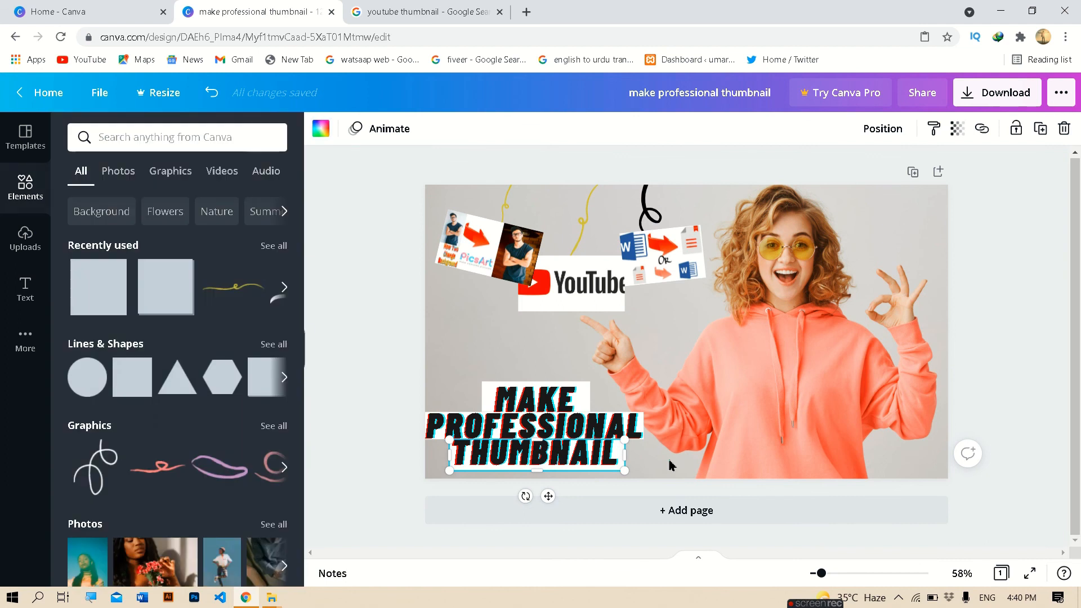
{"action": "left_click", "coordinate": [493, 332]}
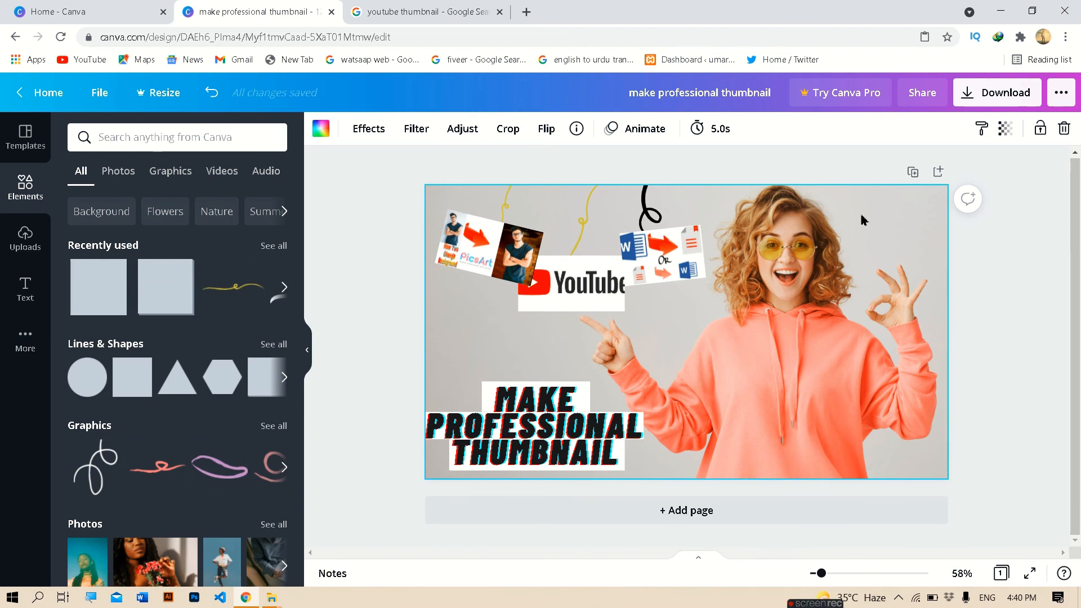
Download the finished thumbnail as a JPG file and dismiss the sharing offer
{"action": "left_click", "coordinate": [969, 94]}
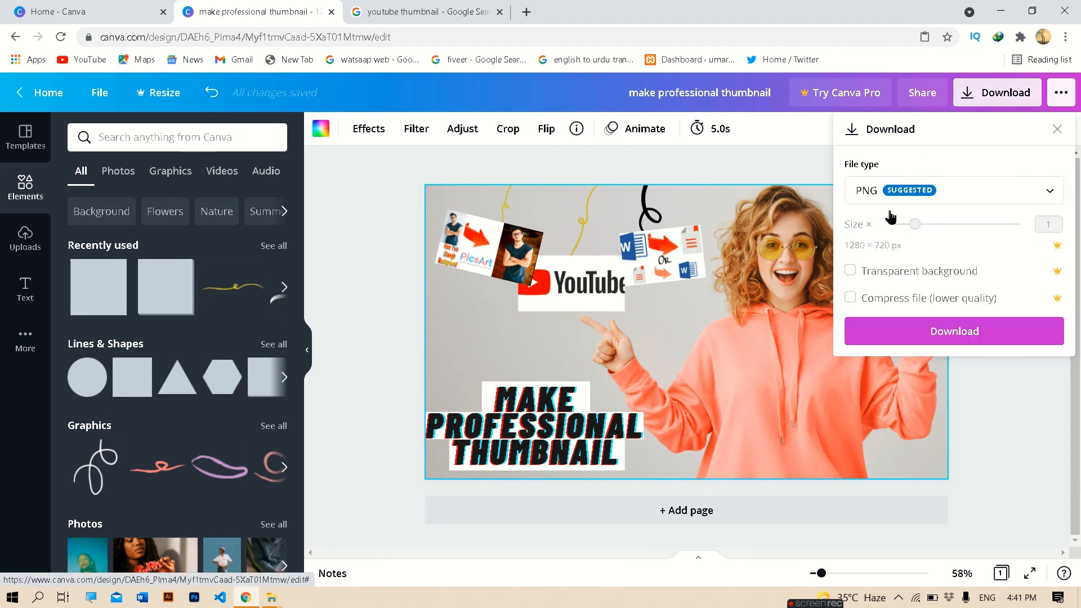
{"action": "left_click", "coordinate": [1048, 195]}
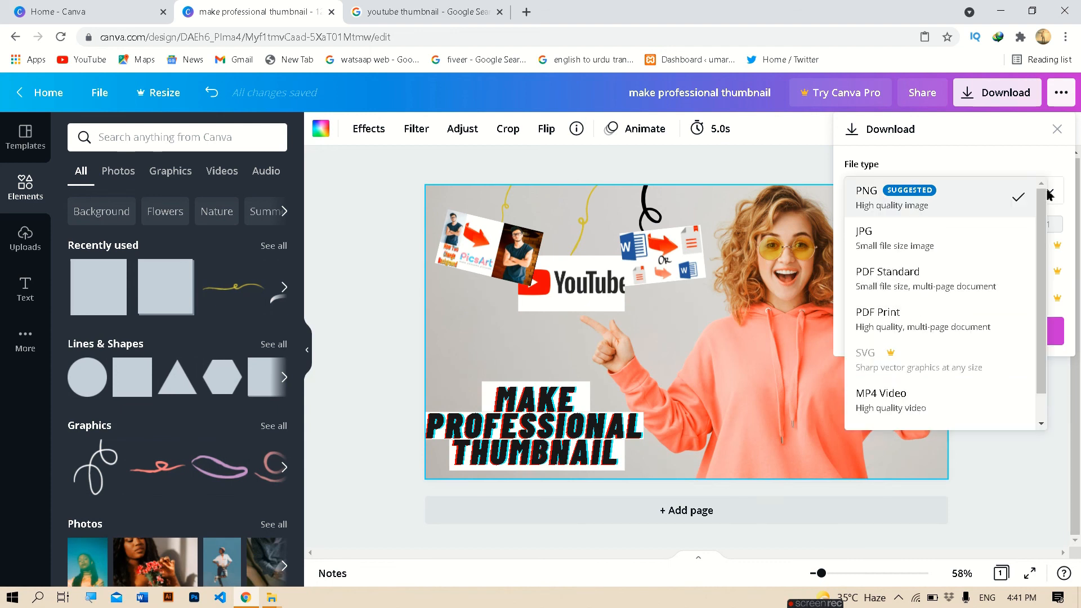
{"action": "left_click", "coordinate": [906, 243]}
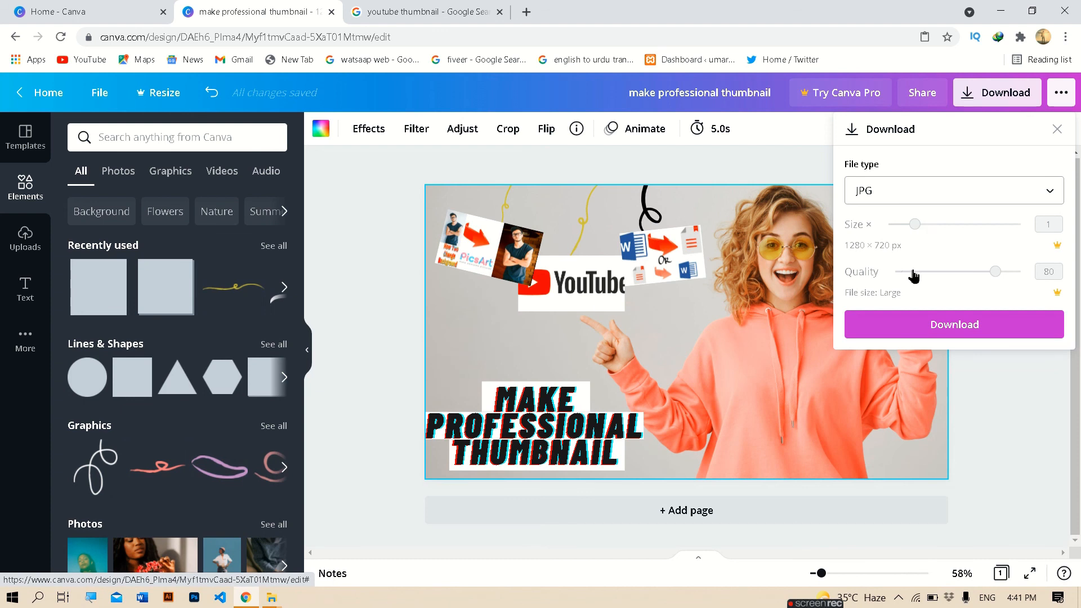
{"action": "left_click", "coordinate": [904, 322]}
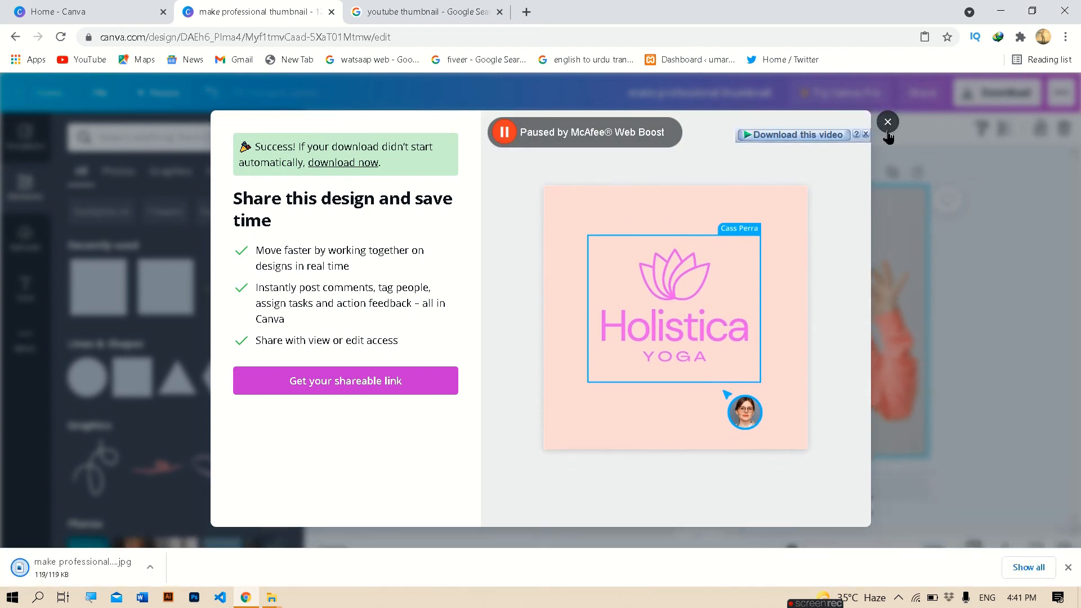
{"action": "left_click", "coordinate": [887, 133]}
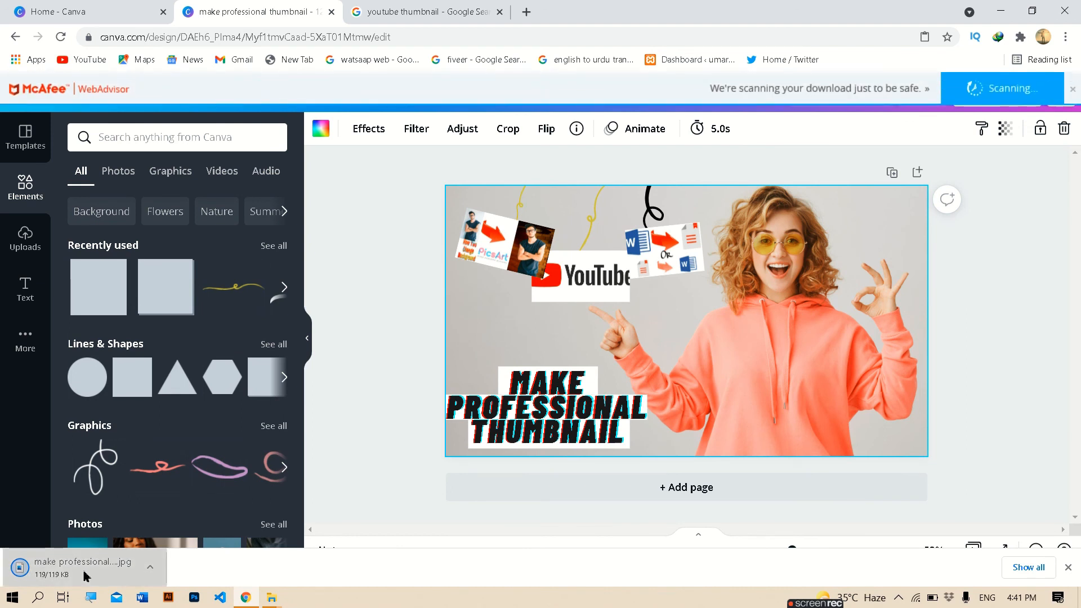
Open the downloaded thumbnail JPG in Photos and examine the finished image
{"action": "left_click", "coordinate": [147, 570]}
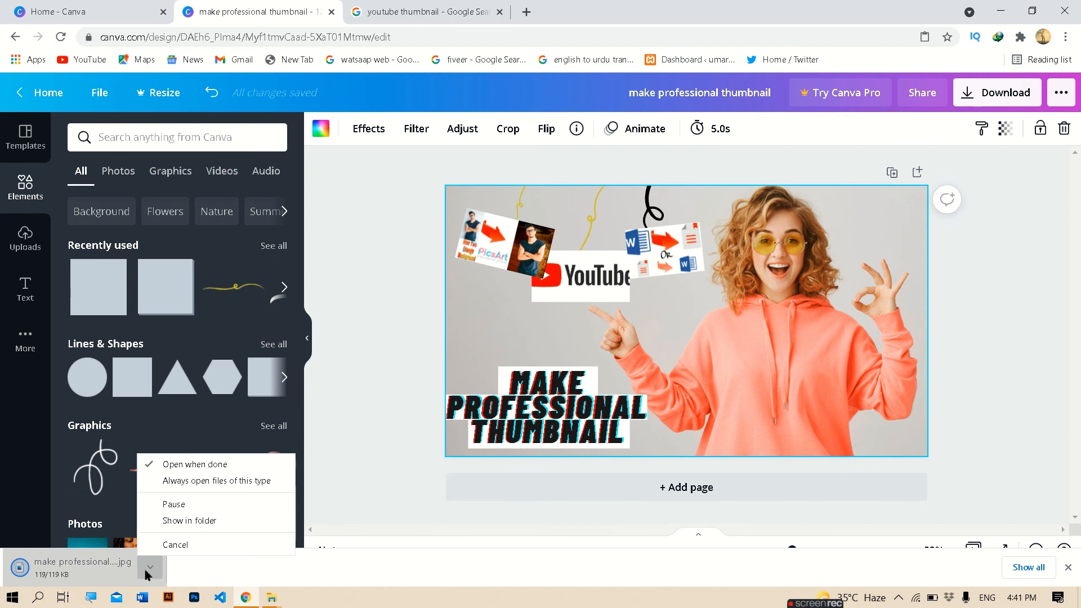
{"action": "left_click", "coordinate": [113, 568]}
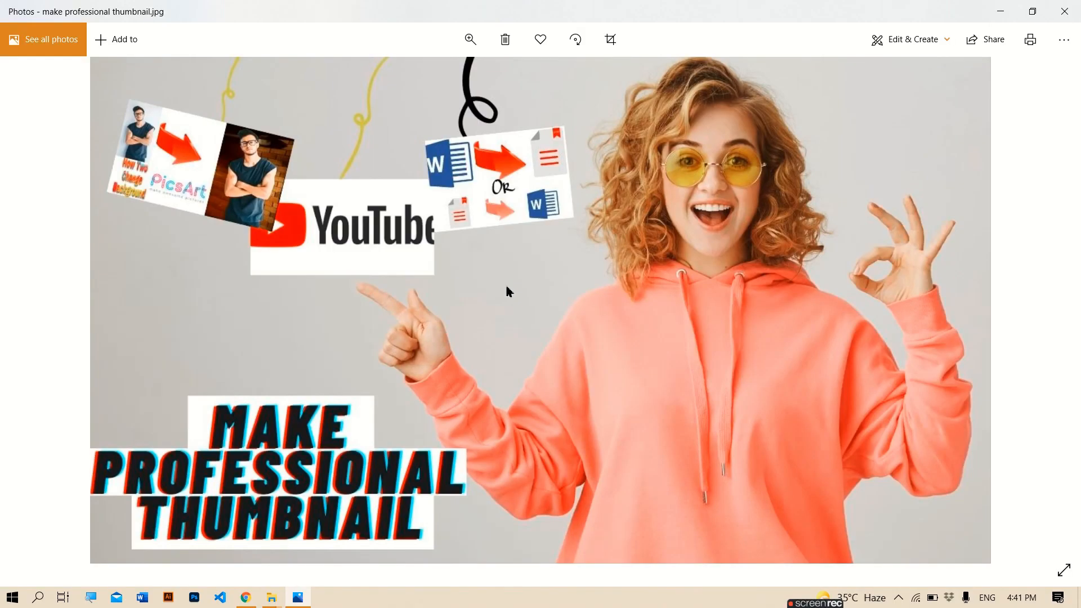
{"action": "scroll", "coordinate": [507, 288], "scroll_direction": "up", "scroll_amount": 2}
{"action": "scroll", "coordinate": [866, 162], "scroll_direction": "down", "scroll_amount": 5}
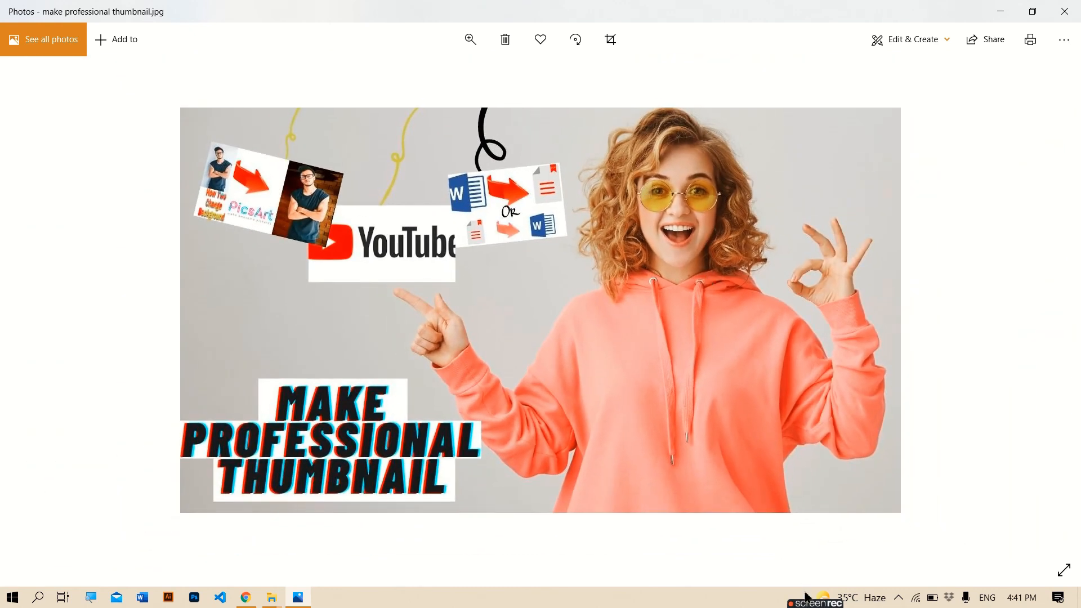
{"action": "mouse_move", "coordinate": [817, 601]}
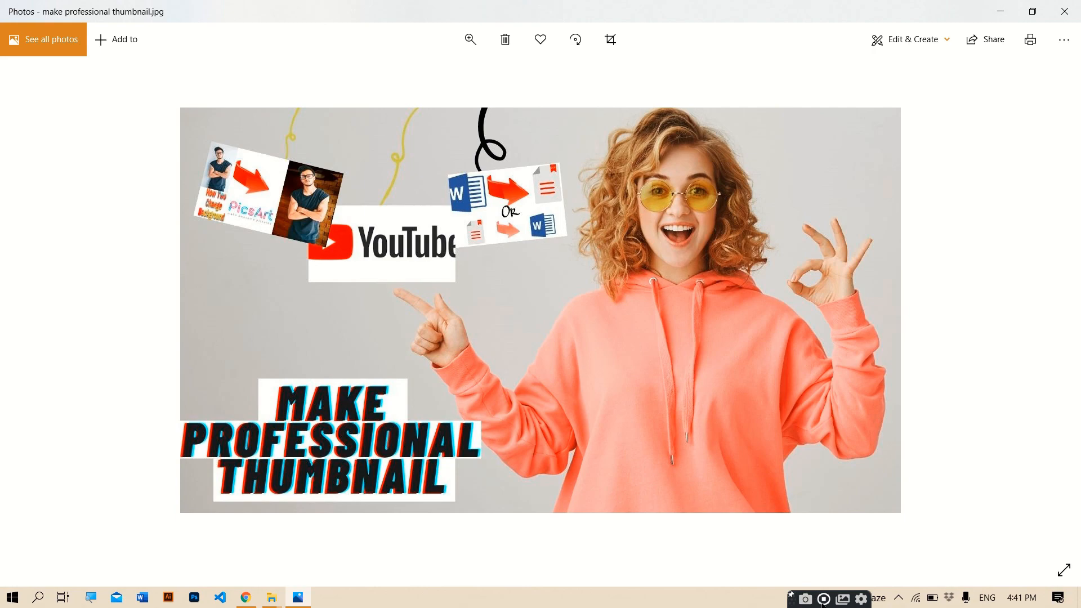